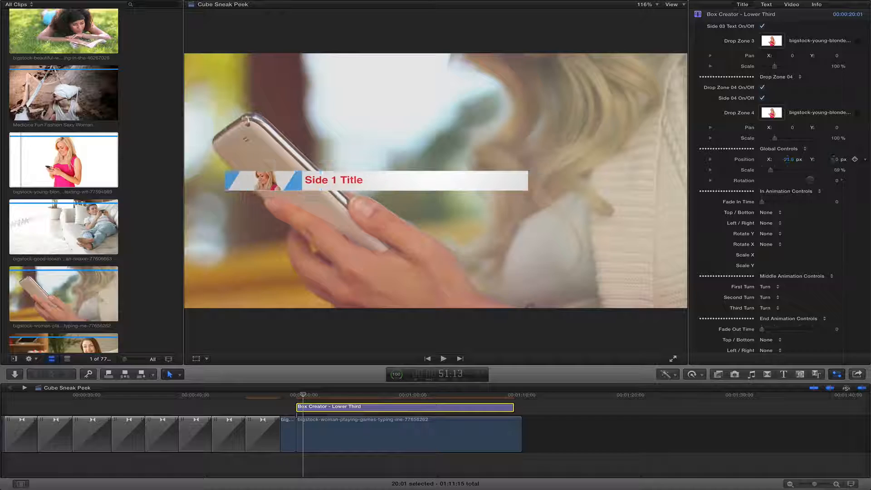
Step: Adjust the Y position of the Box Creator - Lower Third title
mouse_move(833, 159)
mouse_down()
mouse_move(789, 159)
mouse_move(834, 159)
mouse_up()
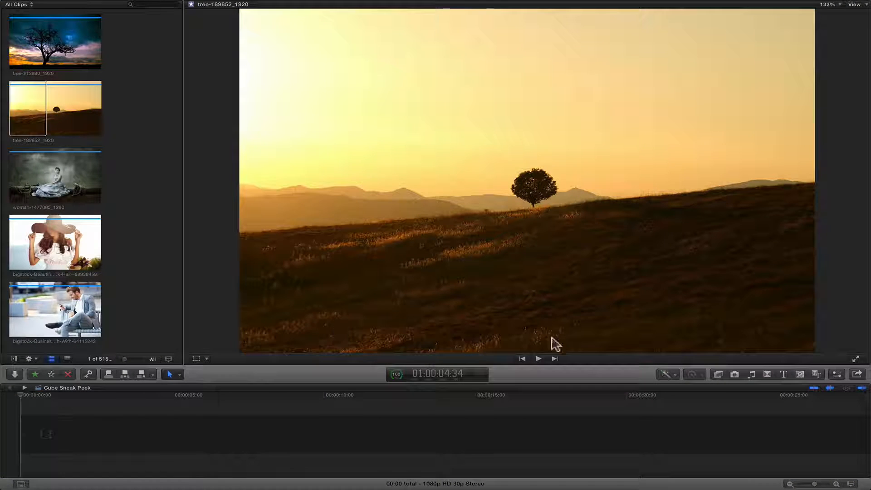
Step: Find the Box Creator generator by searching for "box" and append it to the empty timeline
click(799, 374)
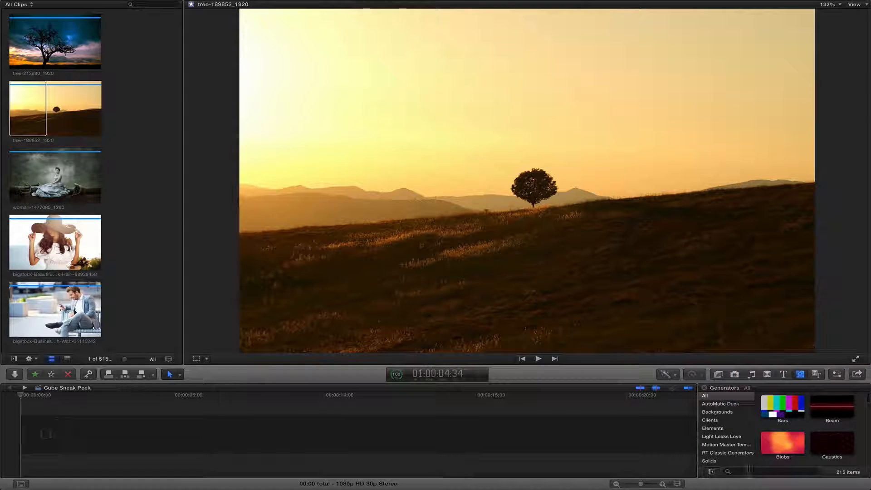
click(747, 471)
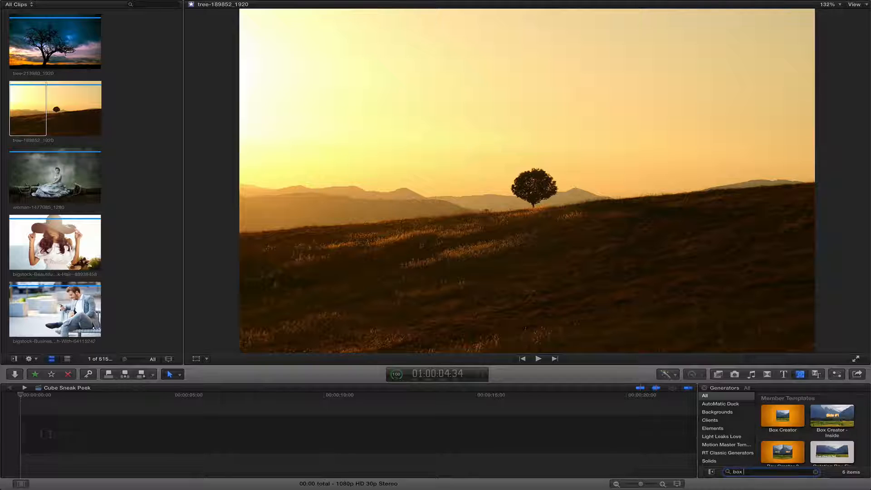
click(785, 412)
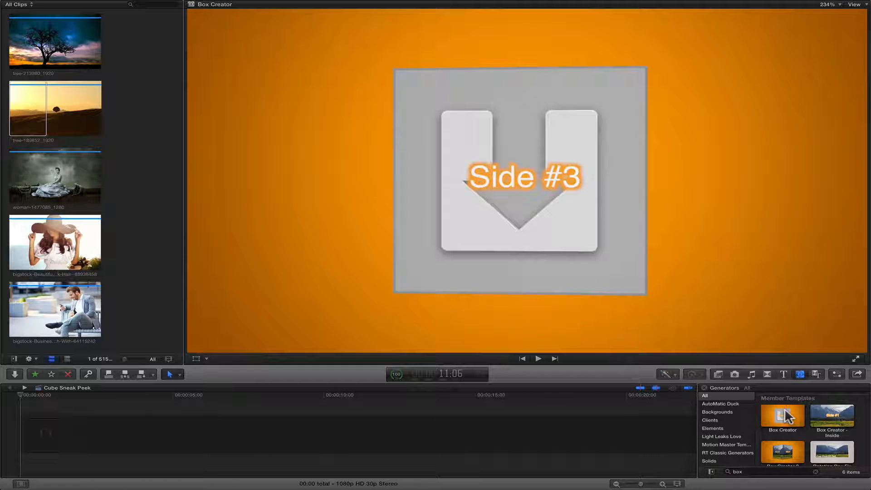
click(787, 415)
key(e)
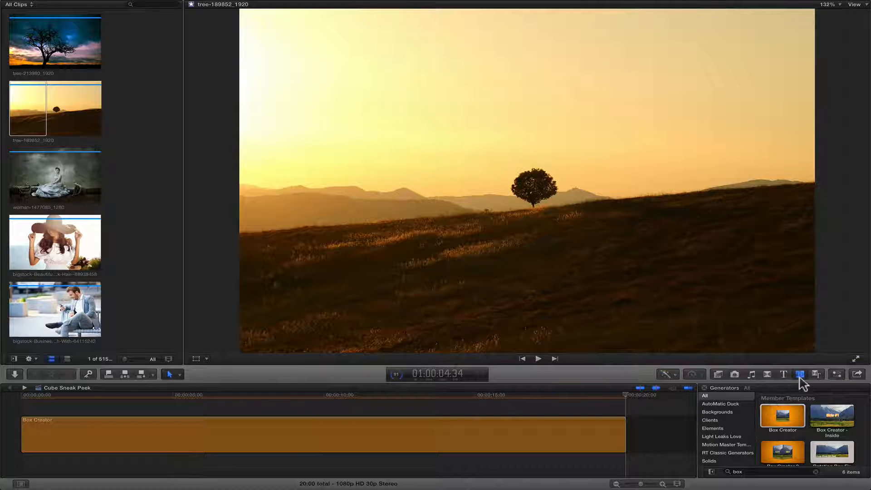
click(801, 378)
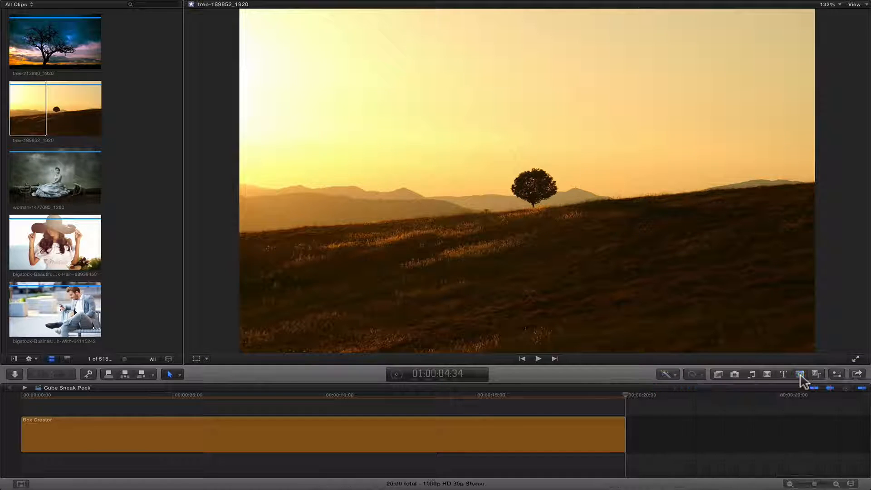
Step: Select the Box Creator clip, park the playhead at about 6:16 and show the clip's generator parameters
click(836, 374)
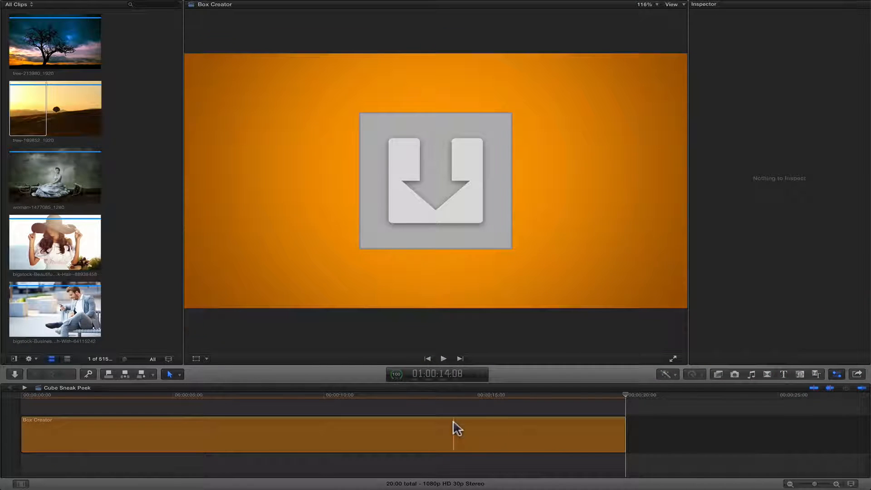
click(456, 428)
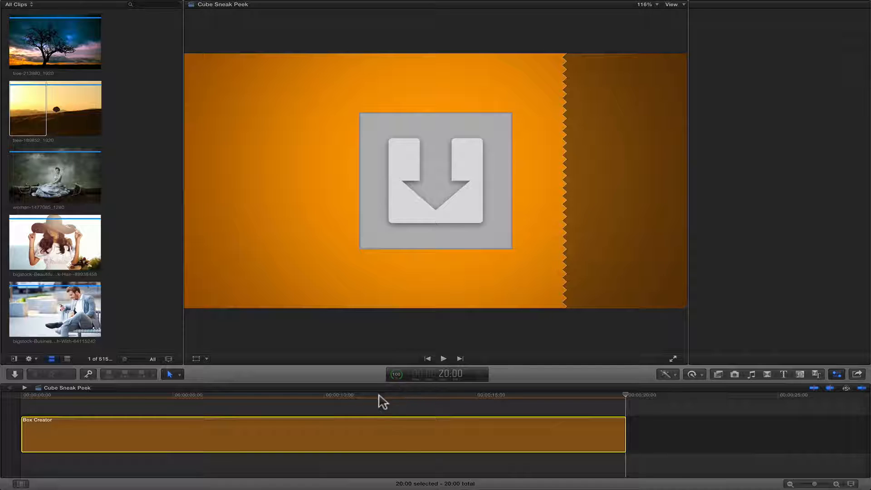
drag(380, 403, 219, 402)
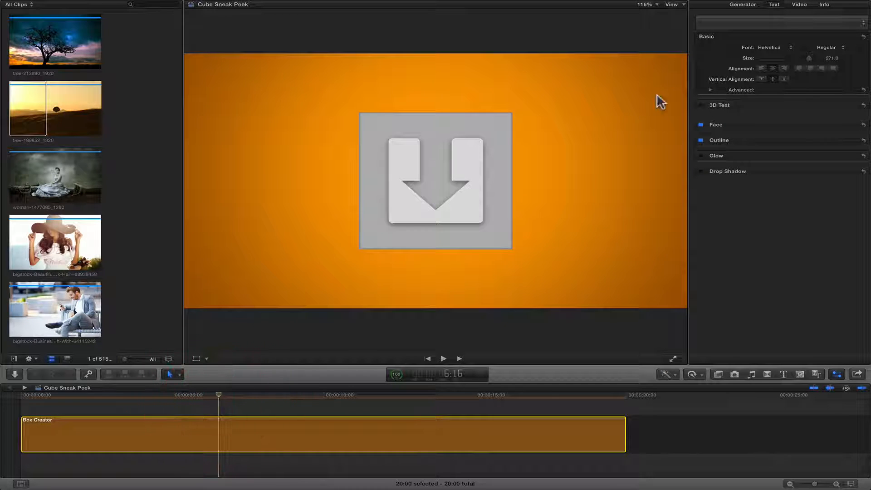
click(745, 6)
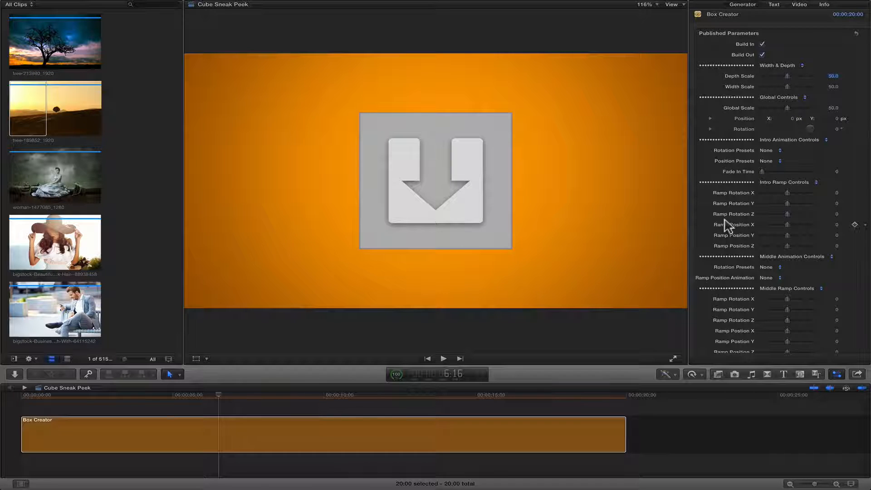
Step: Review the published parameters of the Box Creator and set the Width Scale to 100
scroll(728, 225, down, 10)
scroll(728, 226, up, 10)
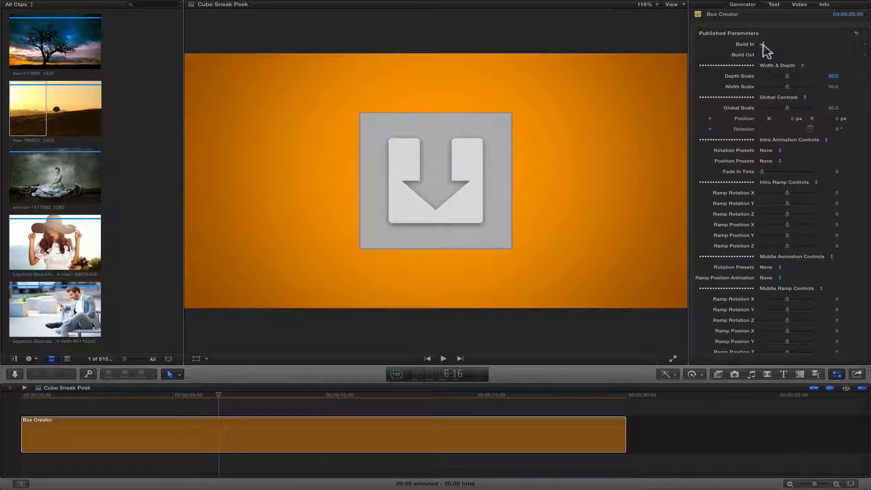
click(762, 55)
drag(789, 87, 814, 86)
Step: Turn the box about its Y axis, raise its Depth Scale to about 83, and restore the Y rotation to 0°
click(711, 130)
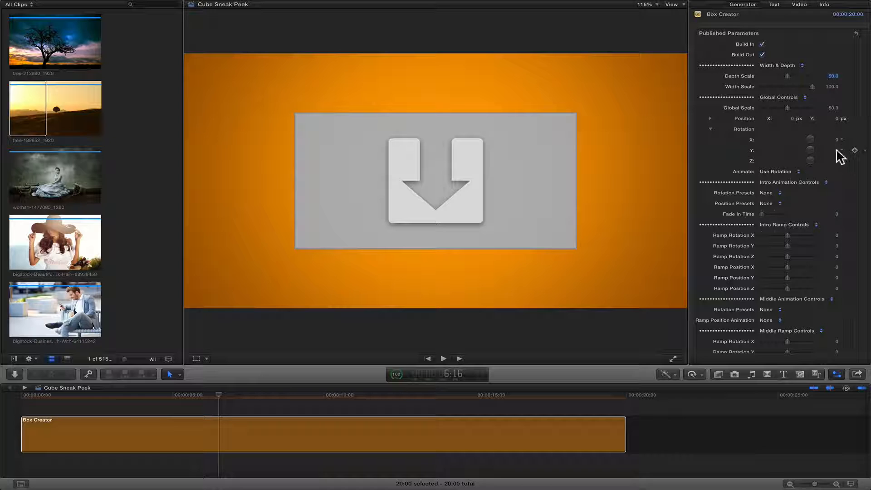
drag(837, 150, 842, 130)
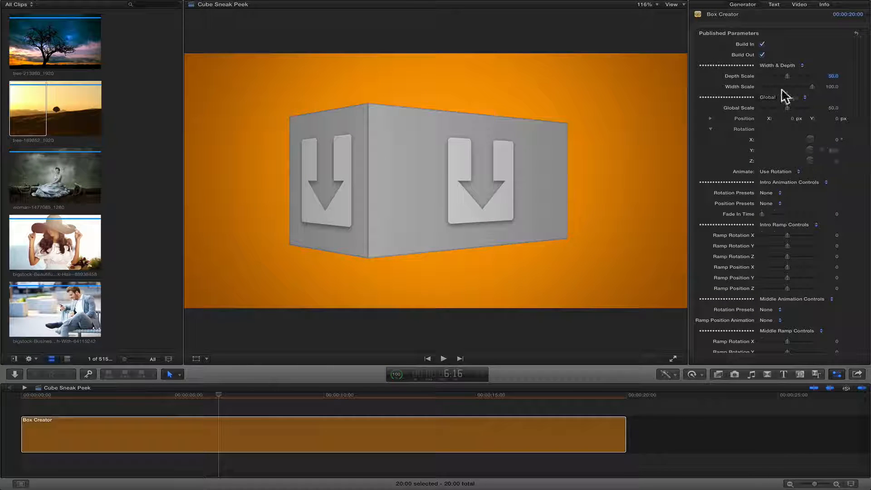
click(800, 75)
mouse_move(800, 75)
mouse_down()
mouse_move(821, 75)
mouse_move(791, 75)
mouse_move(808, 76)
mouse_up()
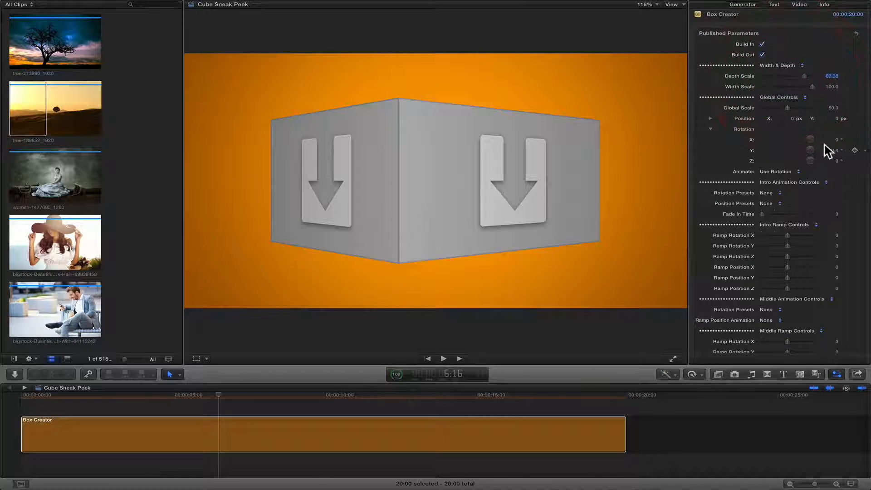
key(Return)
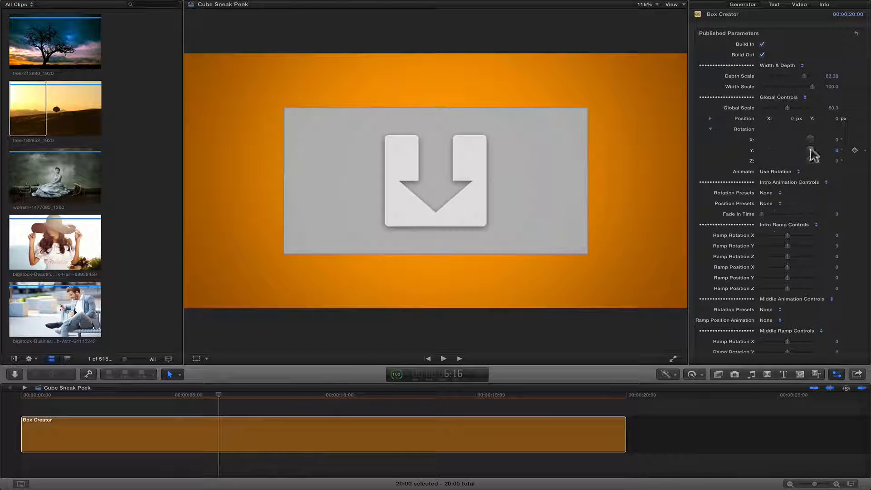
click(711, 129)
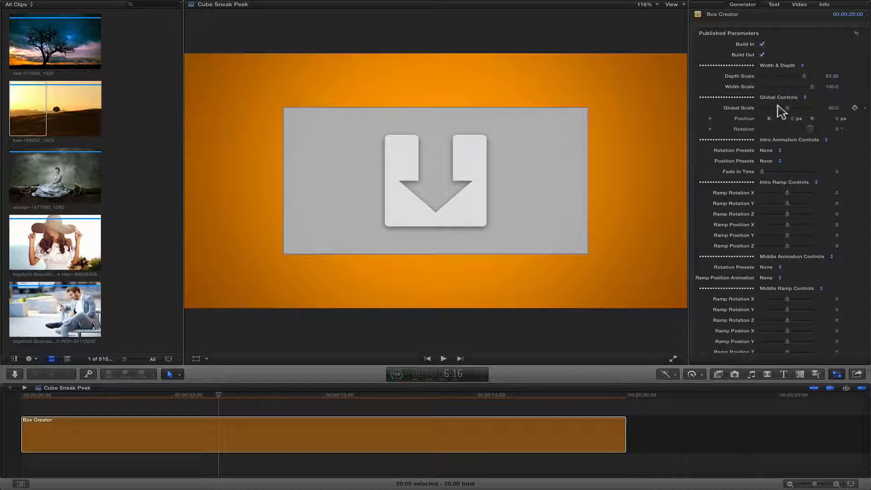
Step: Reduce the Global Scale to about 42 and try out shifting the box with its position values, including Z
drag(787, 108, 782, 110)
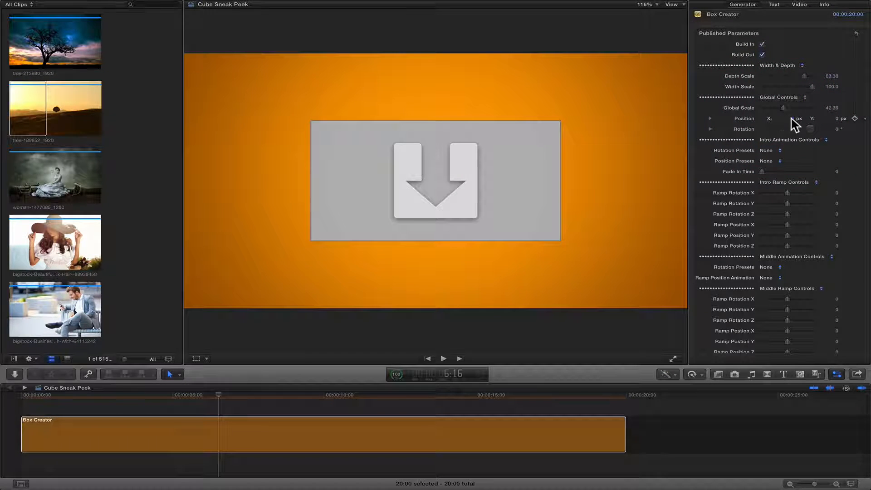
drag(791, 119, 837, 120)
click(711, 129)
click(711, 119)
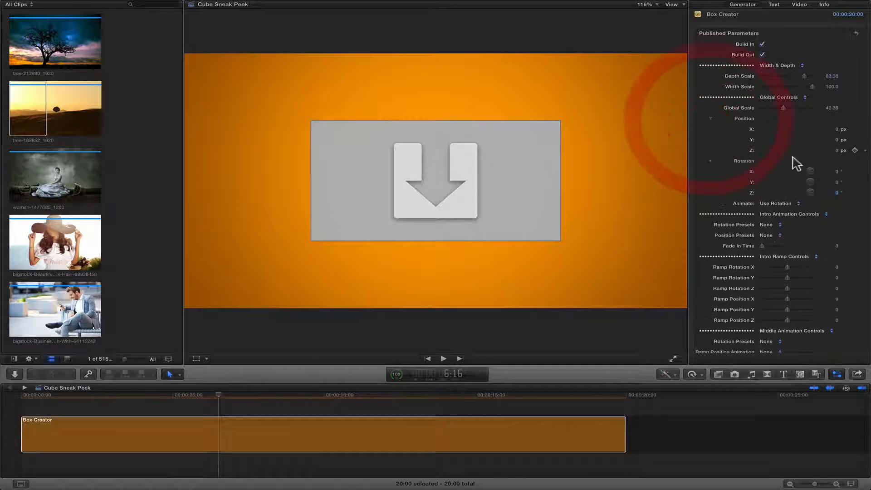
mouse_move(839, 152)
mouse_down()
mouse_move(826, 153)
mouse_move(841, 154)
mouse_up()
click(711, 119)
click(710, 129)
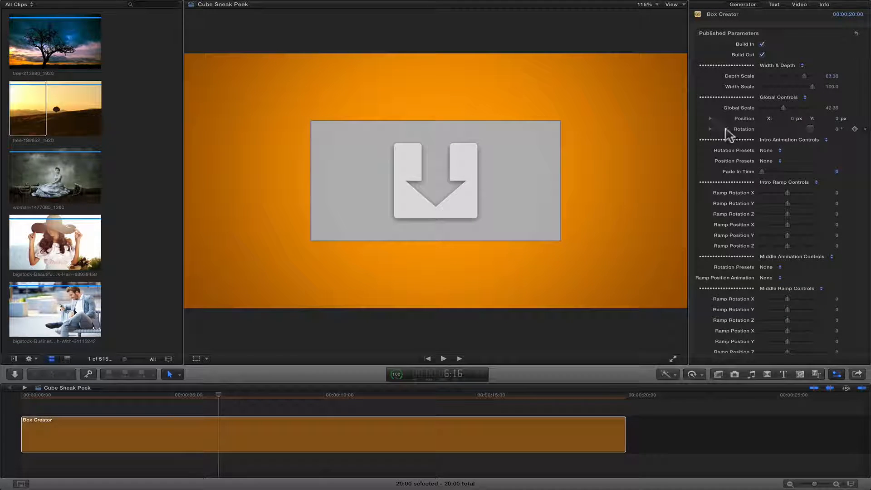
Step: Try out rotating the box with the individual axis values of the global Rotation
click(710, 129)
click(710, 129)
click(711, 129)
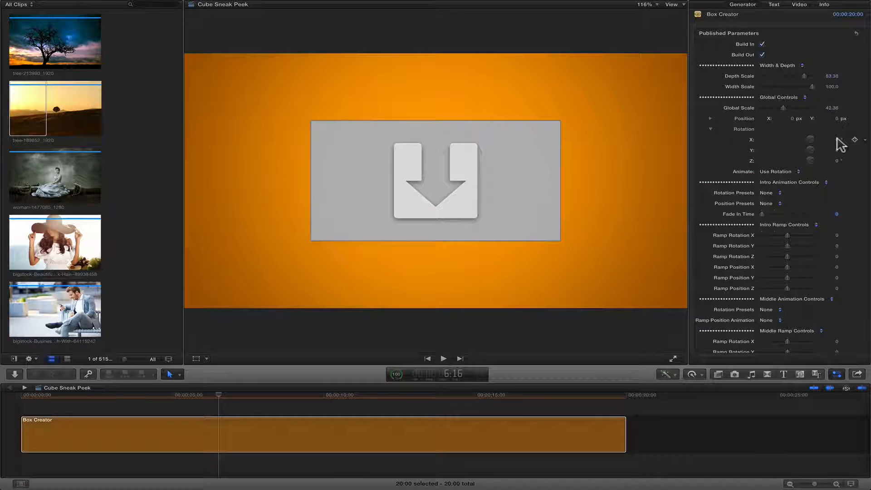
drag(834, 140, 791, 152)
click(710, 128)
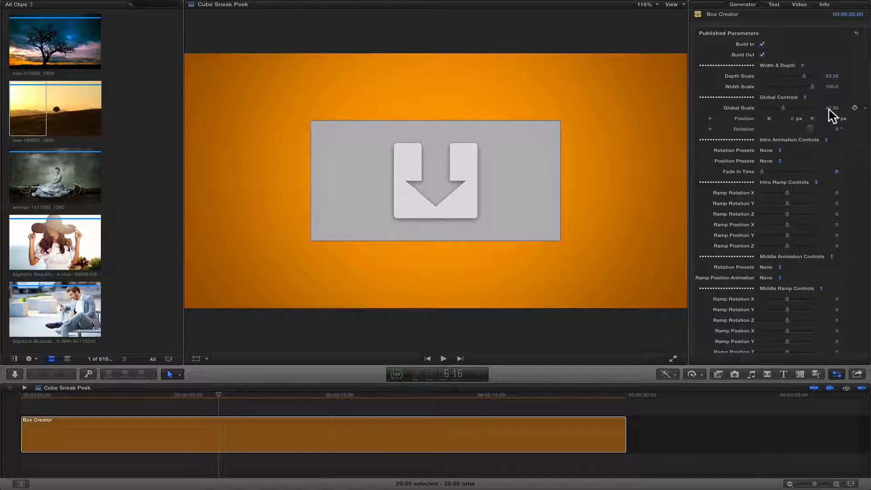
Step: Set the box's Global Scale to 0, and set it back to 50
key(Return)
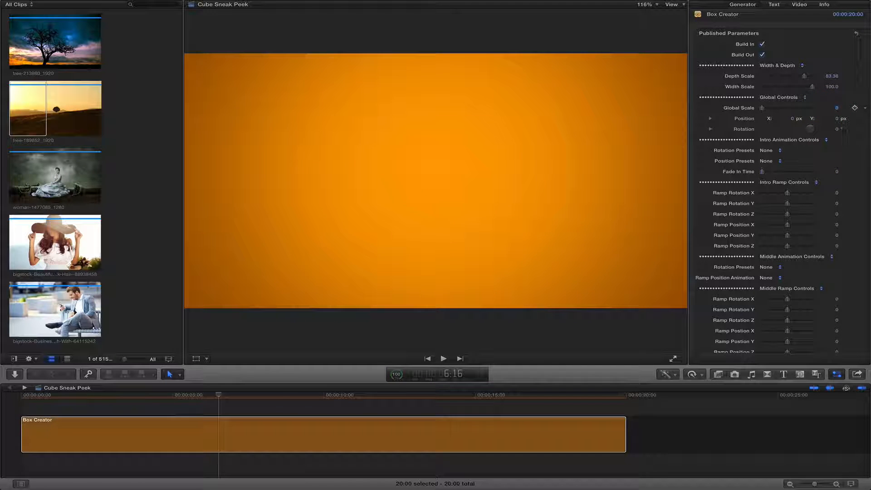
key(Return)
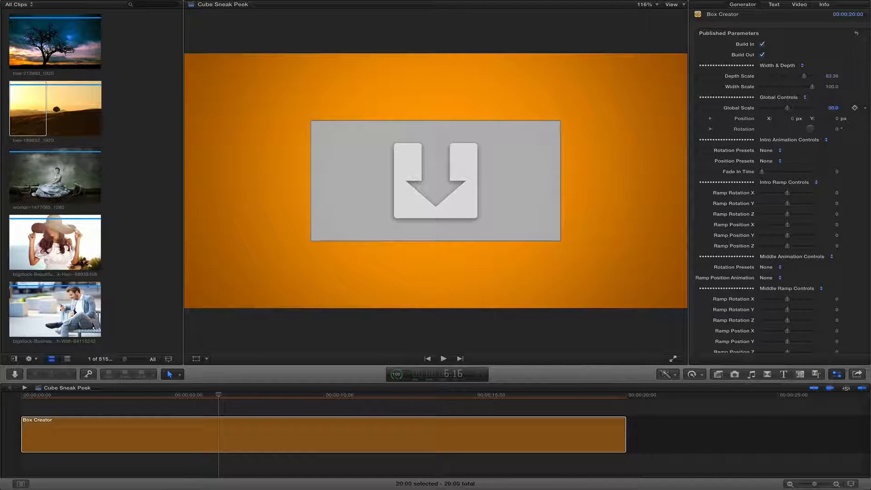
key(Return)
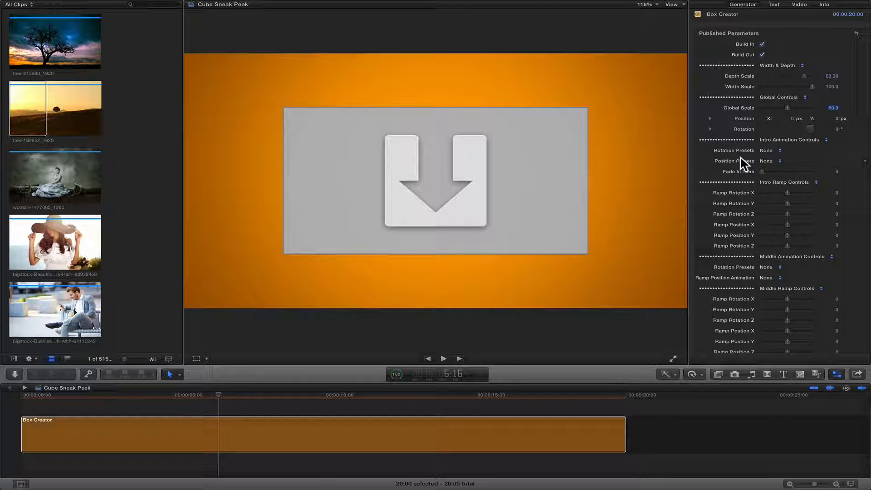
Step: Set the intro animation to All Around Spin rotation and Far Away position, and preview it up to about 4:03
click(766, 151)
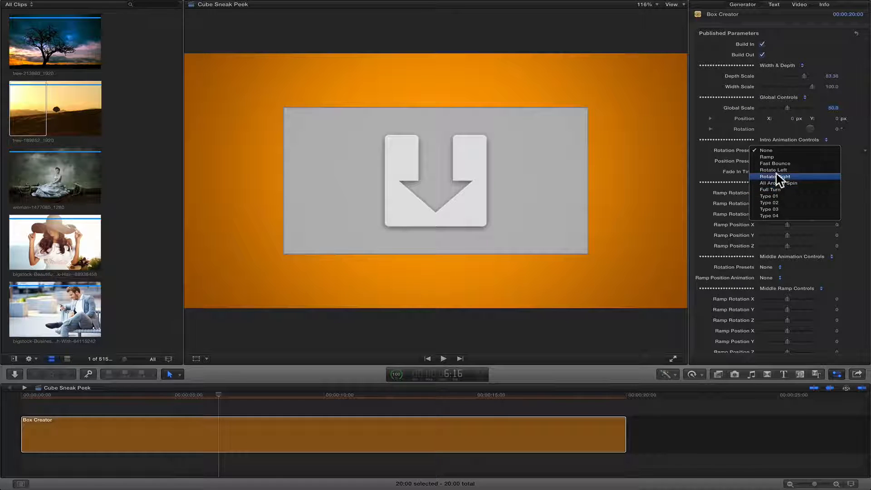
click(726, 160)
click(765, 152)
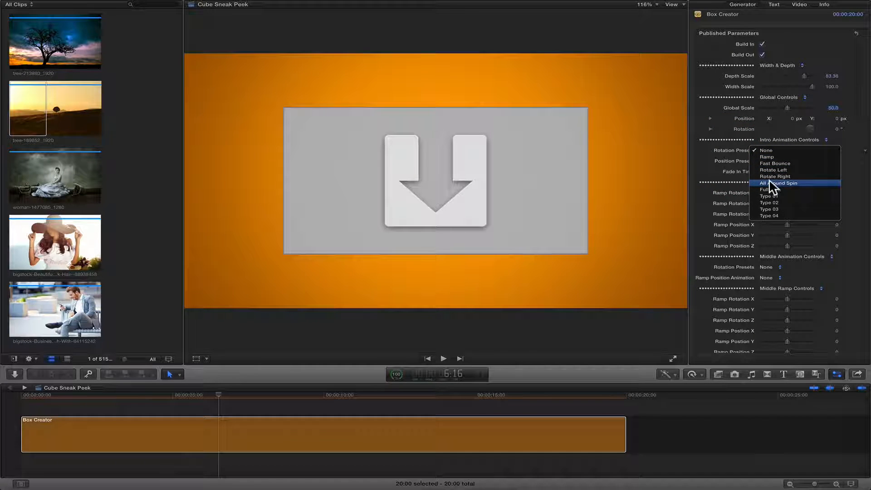
click(771, 184)
click(769, 163)
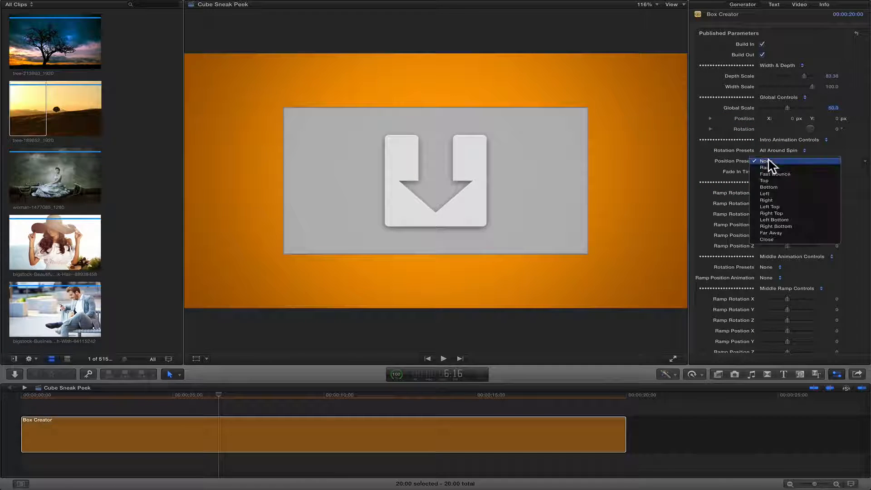
click(772, 233)
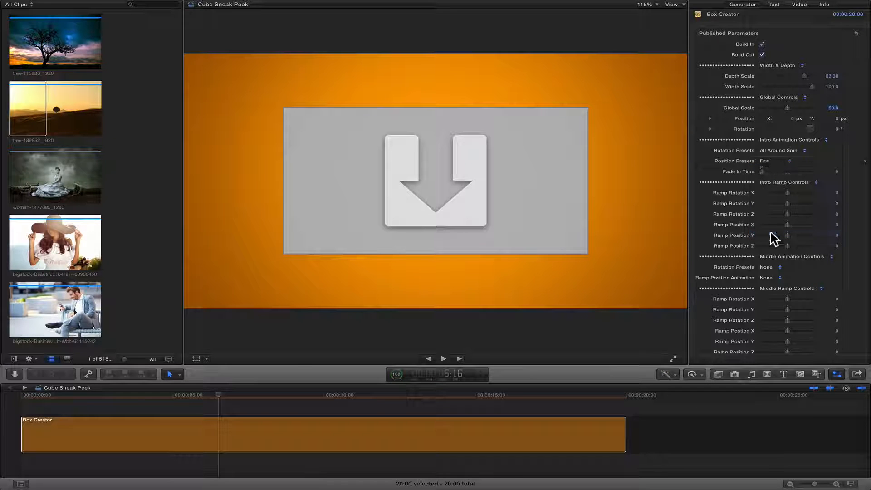
mouse_move(133, 403)
mouse_down()
mouse_move(16, 402)
mouse_move(145, 399)
mouse_up()
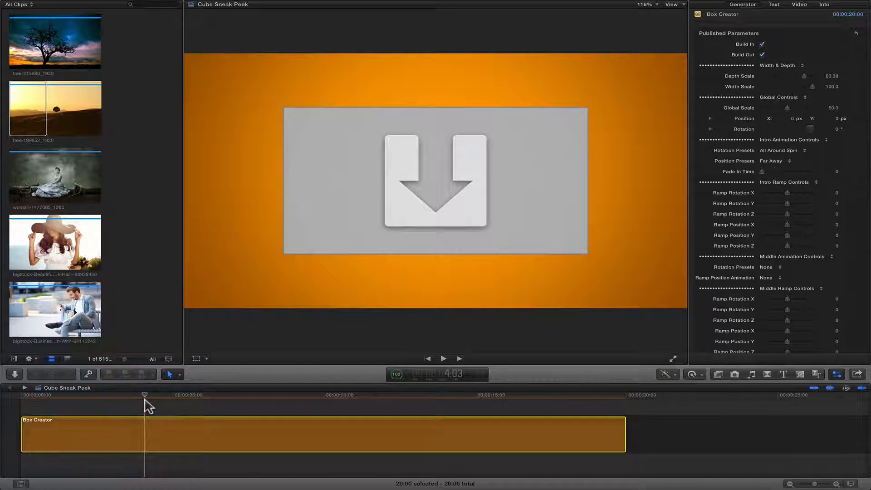
Step: Set the intro's Fade In Time to about 16 and preview the box's entrance back at about 1:05
mouse_move(751, 123)
click(831, 108)
drag(767, 174, 770, 172)
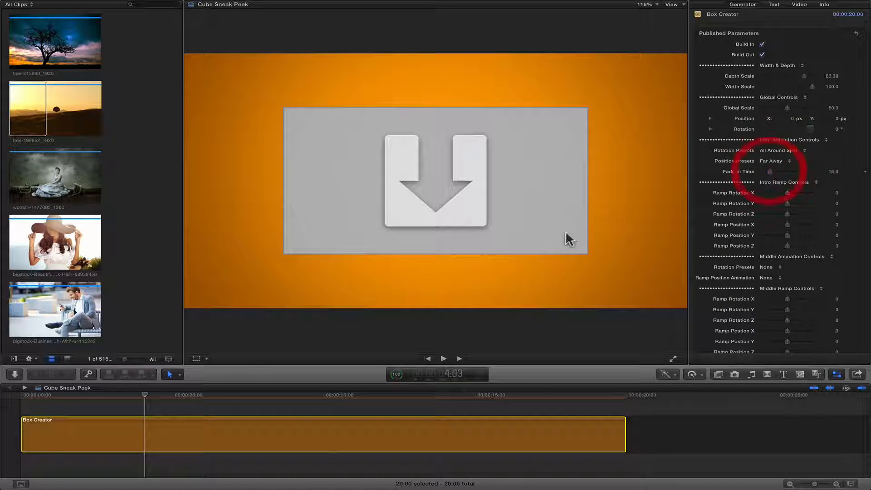
drag(142, 396, 56, 394)
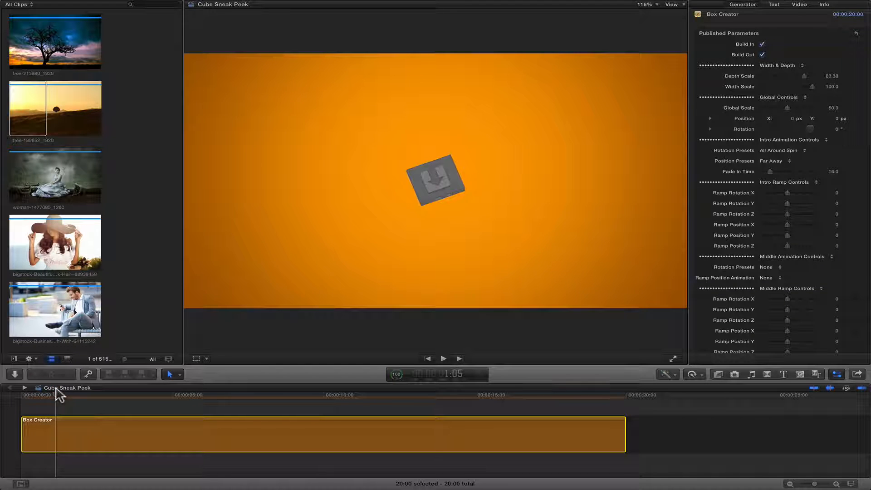
Step: Change both the position preset and the rotation preset of the intro animation to Ramp
click(778, 162)
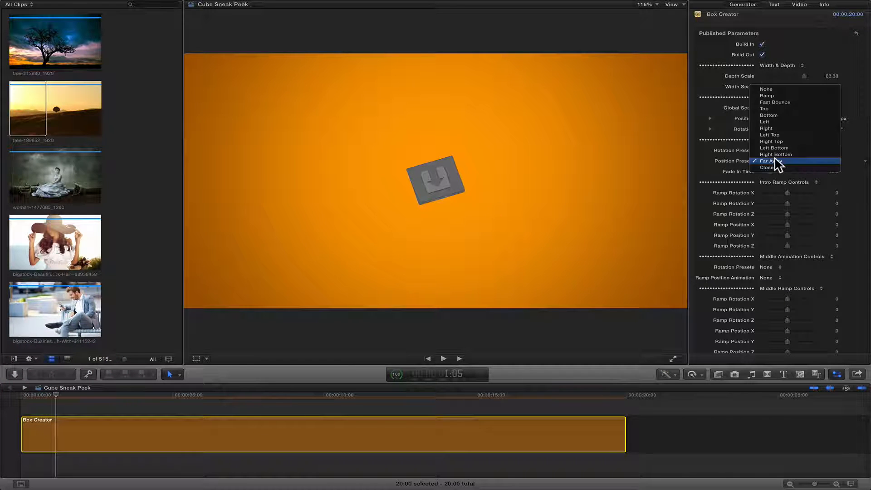
click(771, 96)
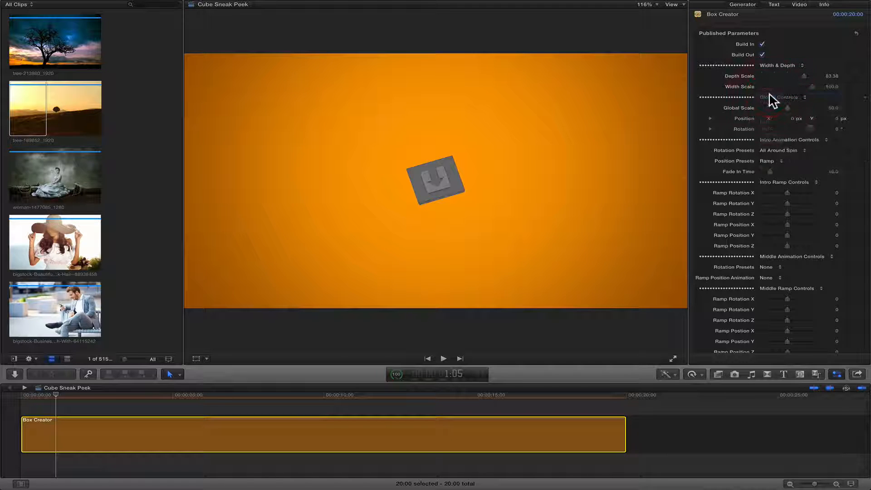
click(774, 152)
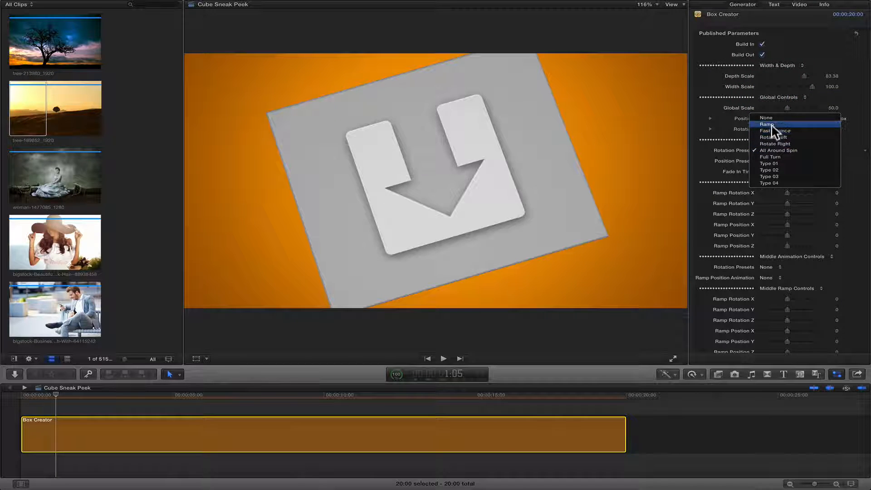
click(771, 125)
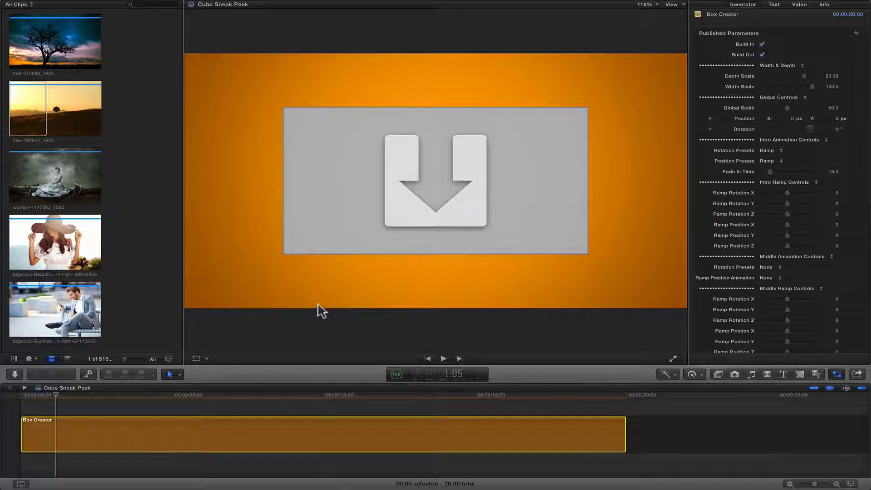
Step: Return the playhead to the clip's start and set the intro animation's Fade In Time to 0
click(20, 395)
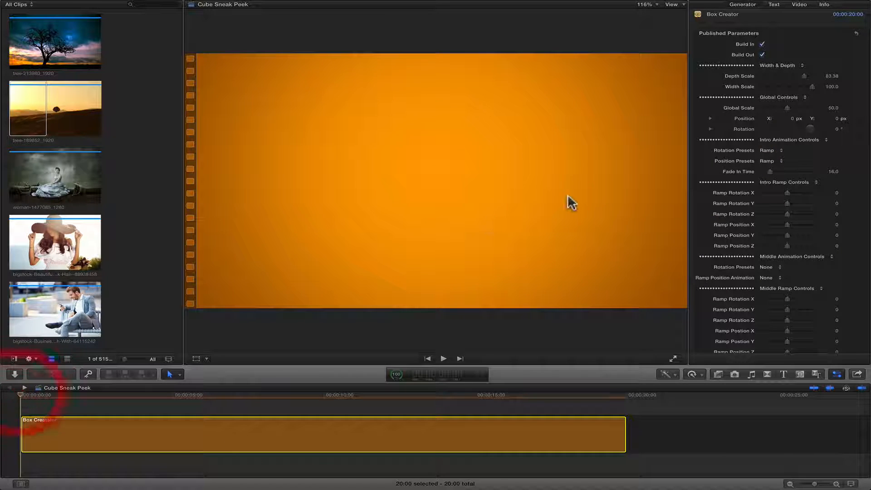
drag(771, 173, 744, 171)
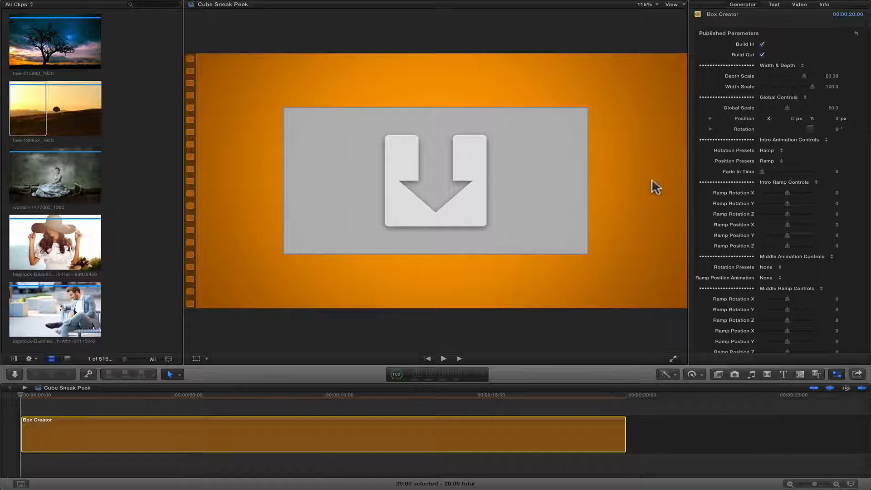
drag(87, 403, 23, 405)
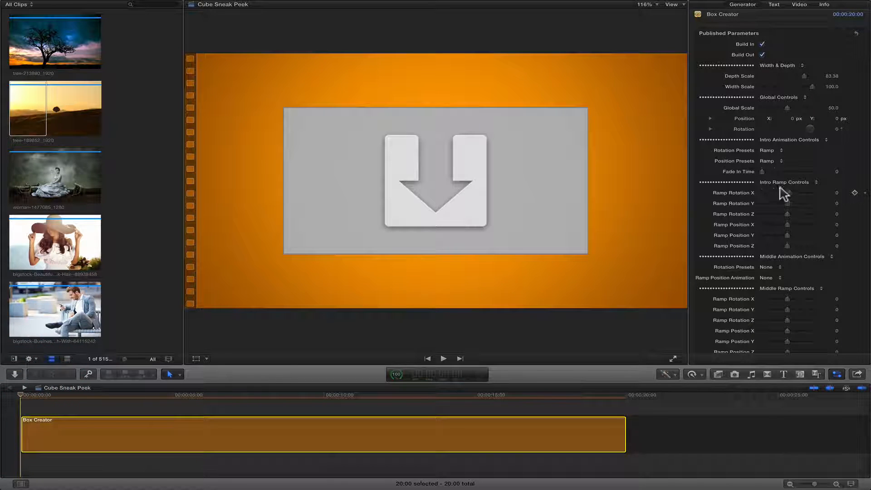
Step: Set intro ramp rotation X/Y/Z to about -248.73, 142.36, -132.64 and position X/Y/Z to about -44.38, -31.95, -44.97, and preview up to 3:28
drag(780, 191, 776, 224)
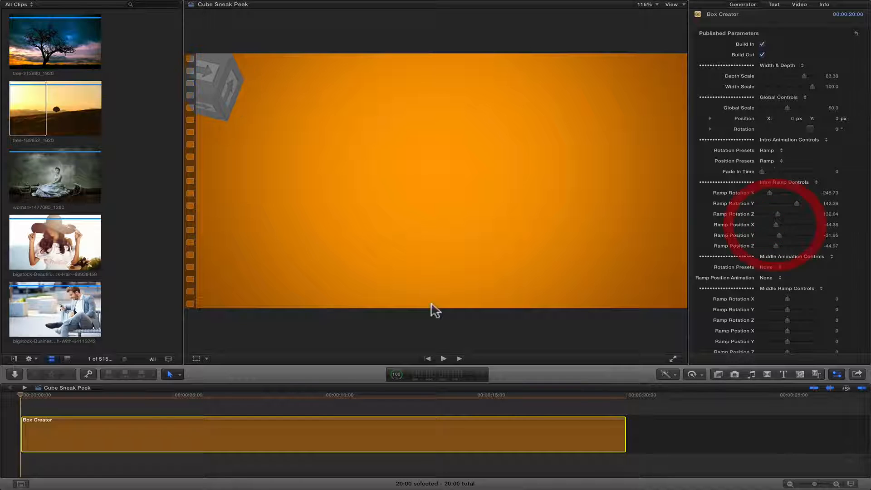
click(28, 395)
drag(29, 395, 64, 395)
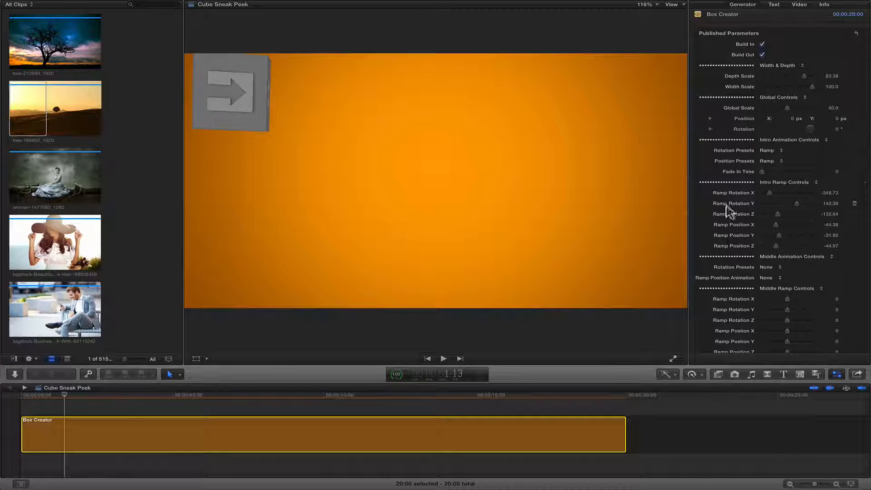
drag(58, 395, 140, 399)
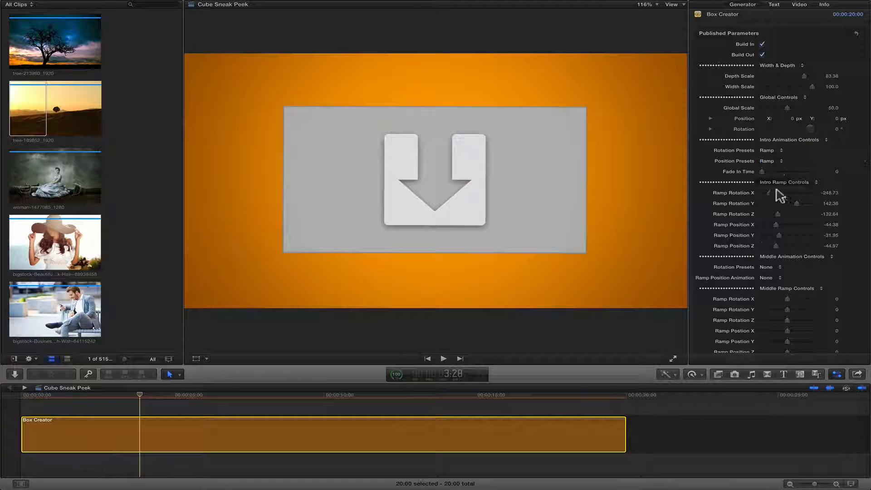
Step: Change the intro animation's rotation preset to Full Turn and preview the box's entrance around 3:09
click(770, 162)
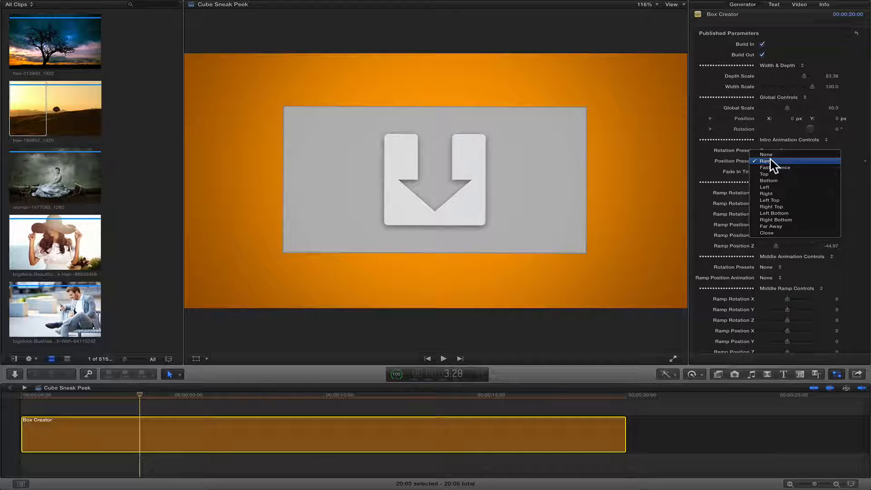
click(772, 162)
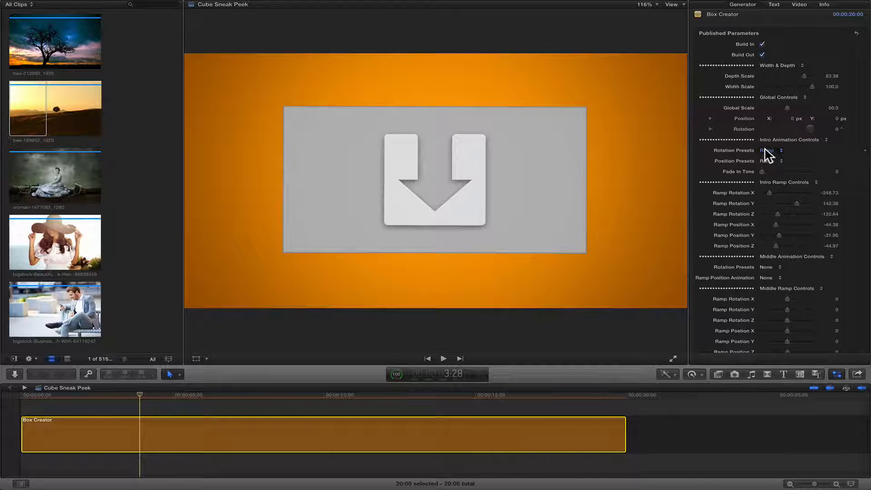
click(767, 151)
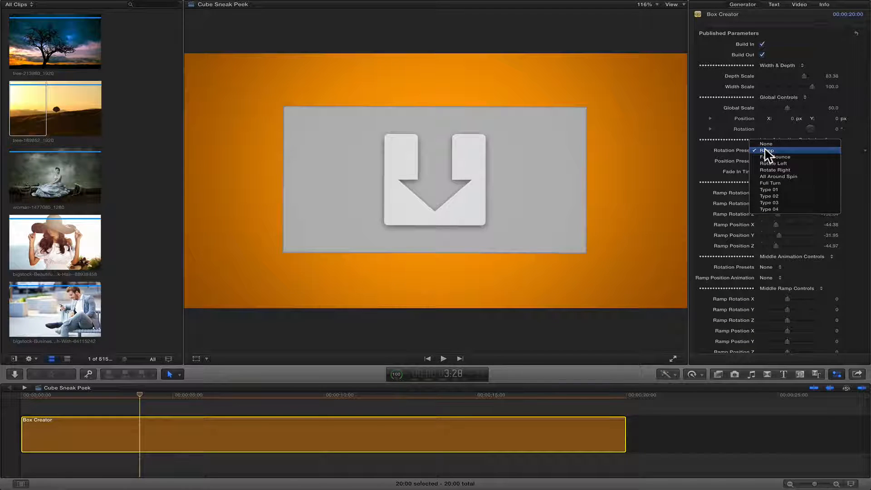
click(767, 151)
click(767, 151)
click(770, 184)
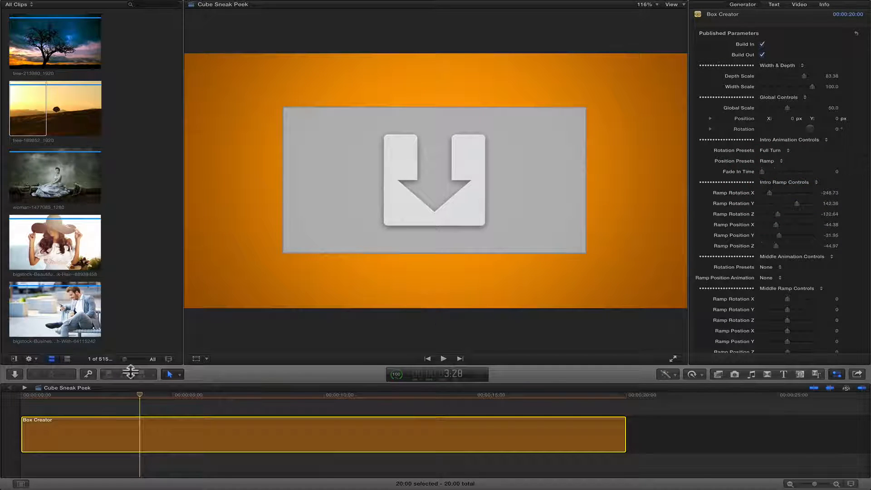
drag(104, 399, 121, 405)
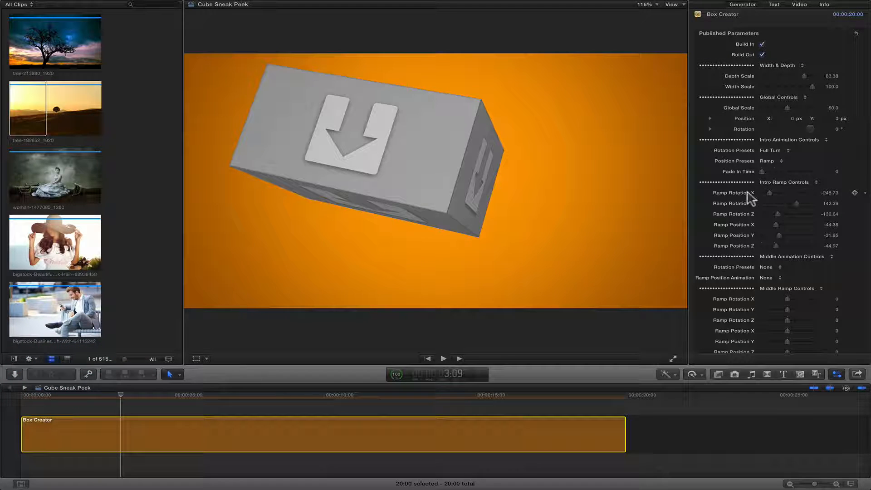
Step: Change the intro animation's position preset to Bottom and preview the entrance up to about 4:04
click(776, 169)
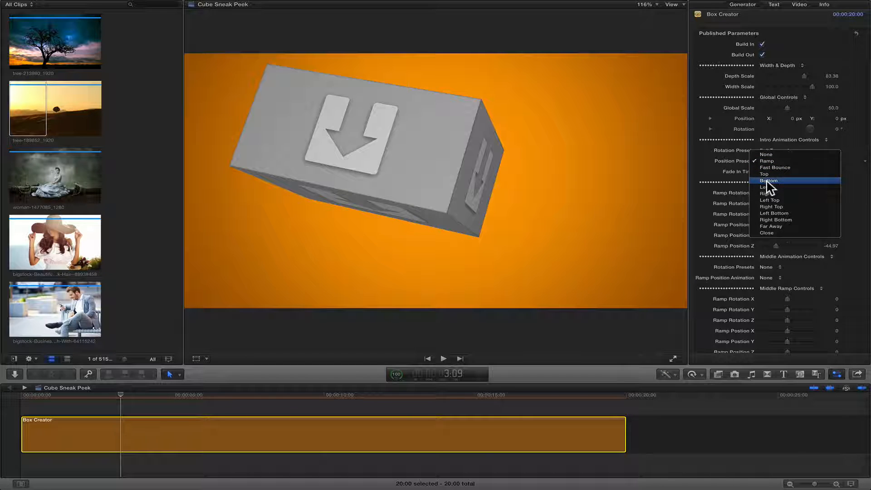
click(769, 181)
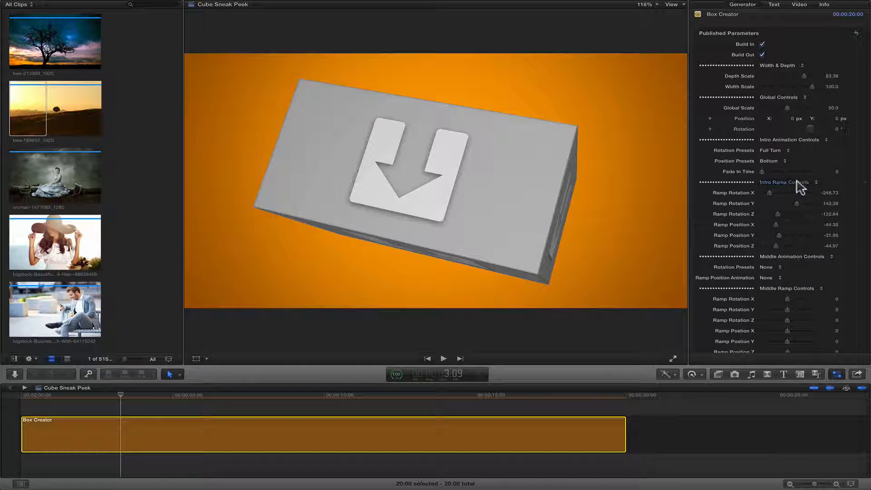
drag(100, 399, 148, 395)
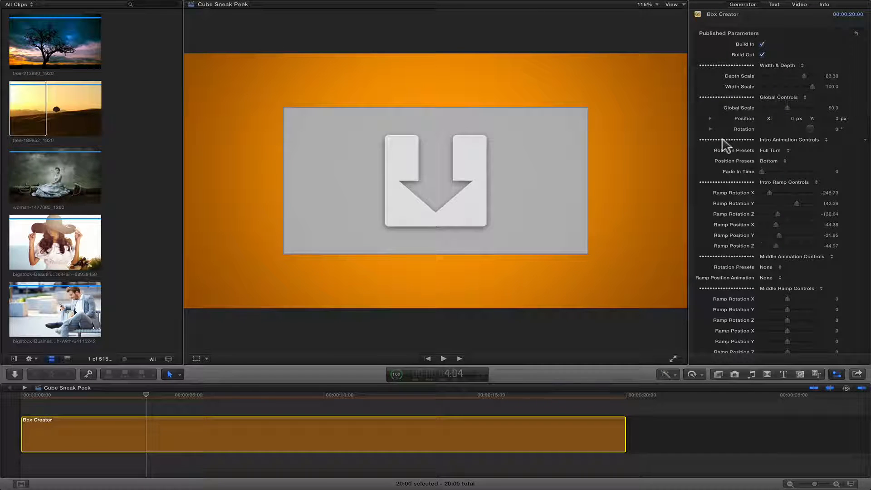
Step: Set the middle animation's rotation preset to Turntable Right and preview the turning box up to about 6:27
scroll(740, 165, down, 10)
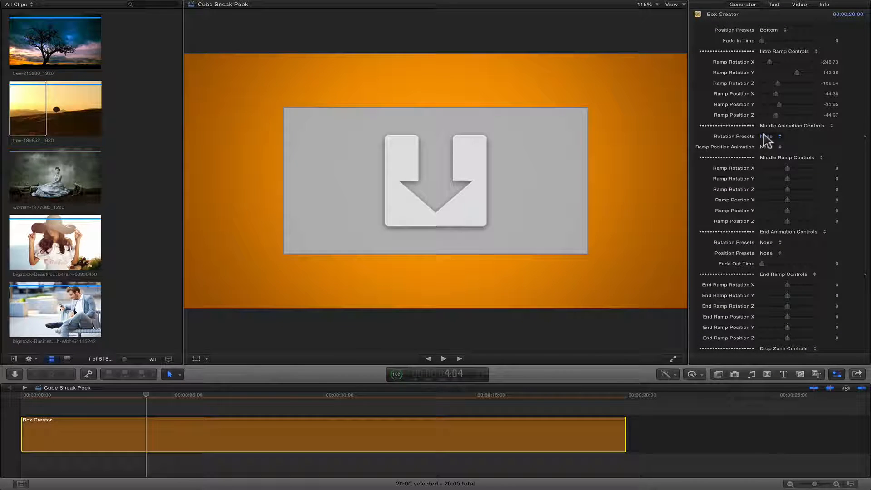
click(770, 137)
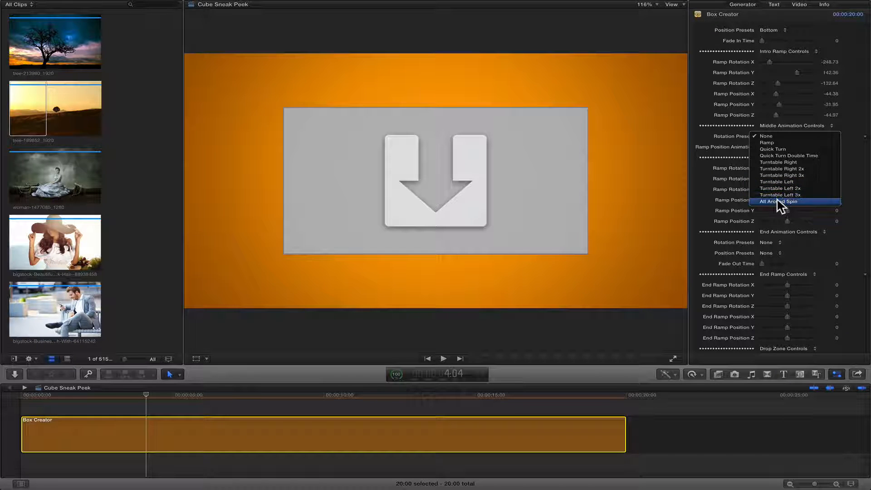
click(777, 162)
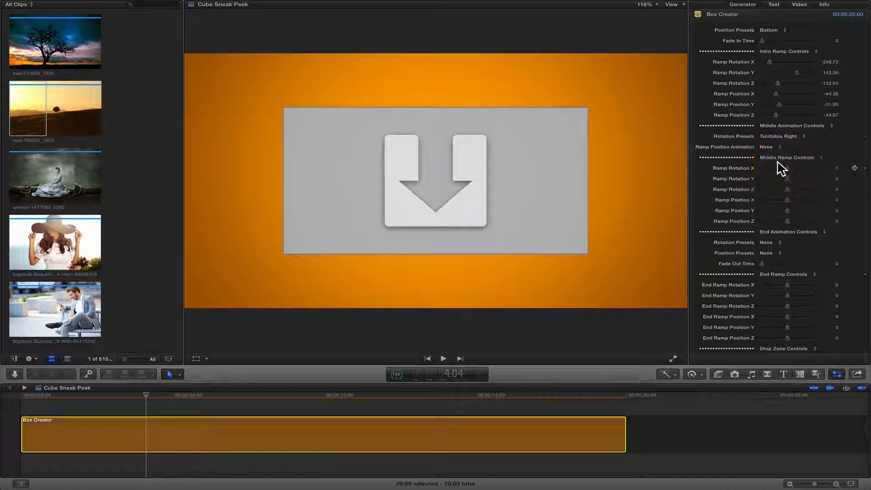
drag(189, 399, 229, 403)
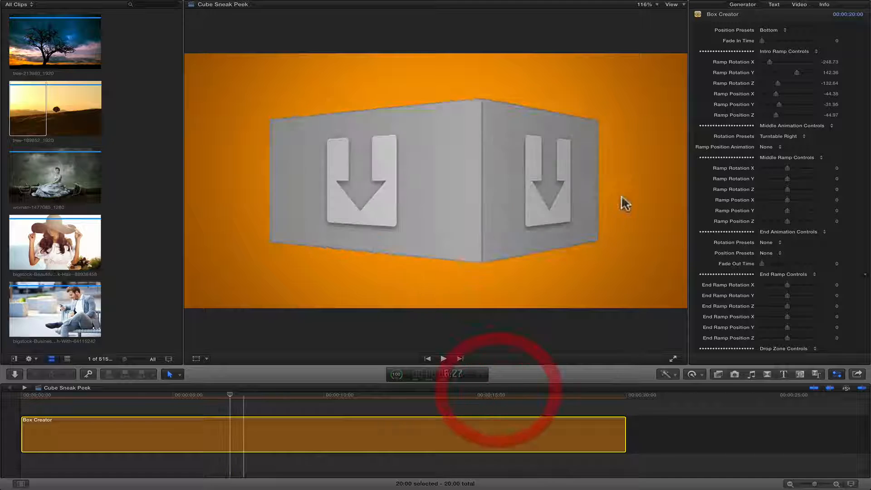
Step: Set middle rotation to Ramp, with ramp rotation X/Y/Z about 137.86, -48.89, -91.31 and position X/Y/Z about 48.28, -21.63, 15.2 at 16:05
click(778, 136)
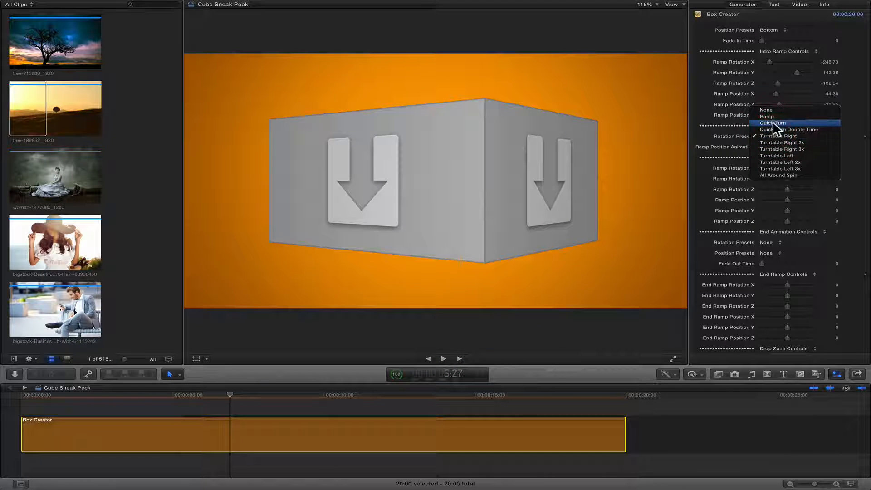
click(767, 116)
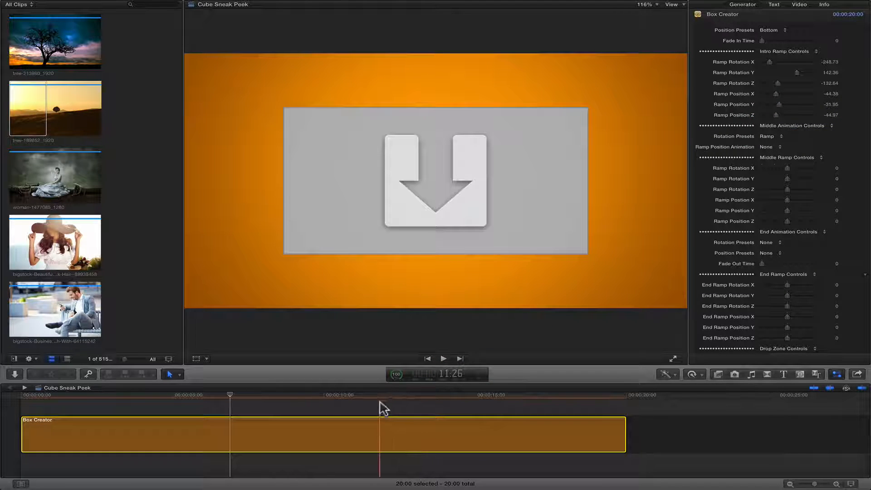
drag(382, 395, 511, 395)
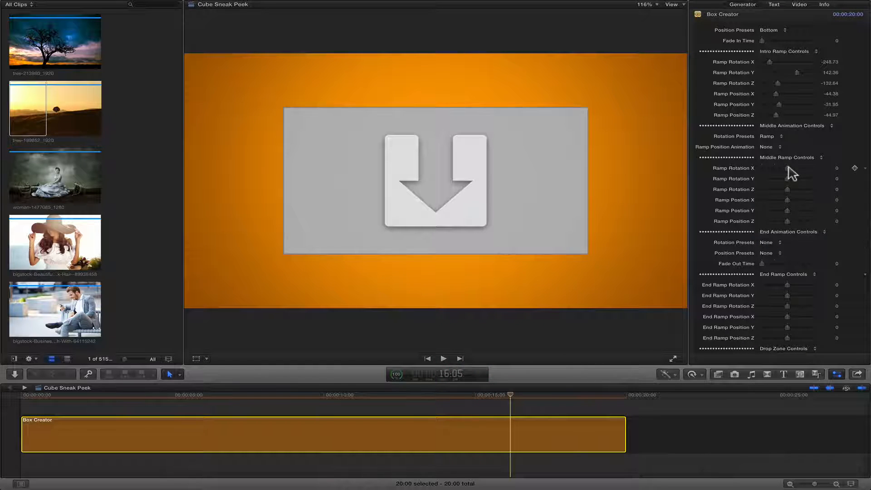
drag(790, 172, 781, 210)
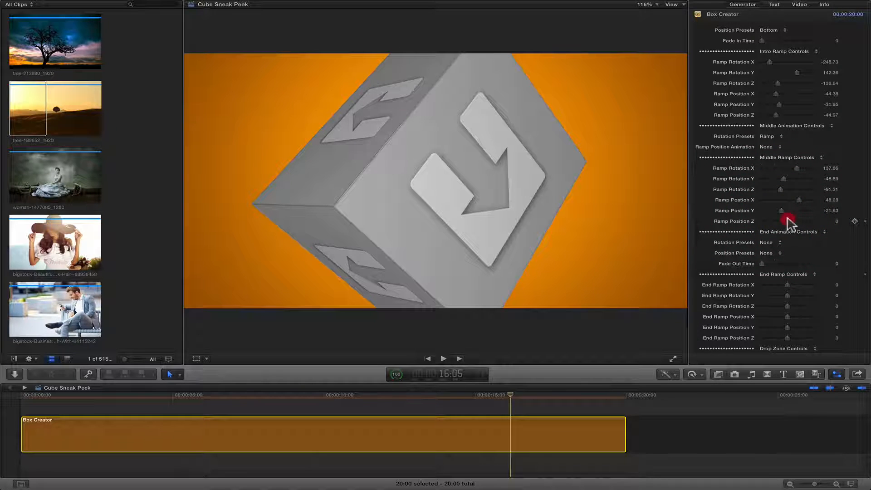
Step: Set the middle animation's Ramp Position Animation to Ramp and preview the movement back to about 10:29
click(768, 147)
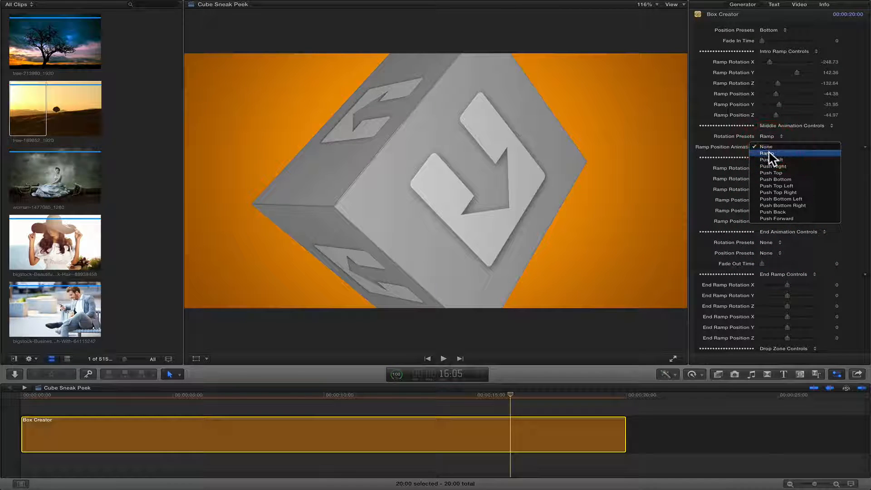
click(768, 154)
drag(508, 397, 352, 402)
Step: Set the middle animation's position to None and its rotation preset to Turntable Right, and preview it up to about 13:28
scroll(725, 131, up, 4)
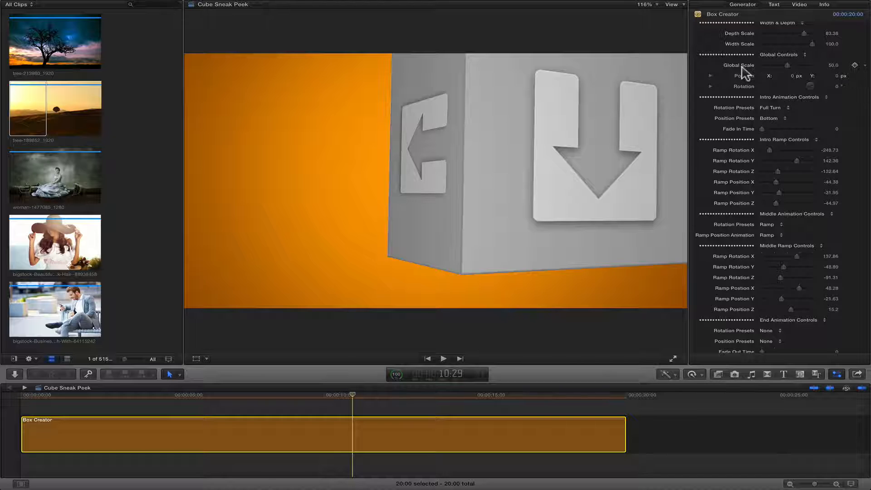
scroll(729, 175, down, 3)
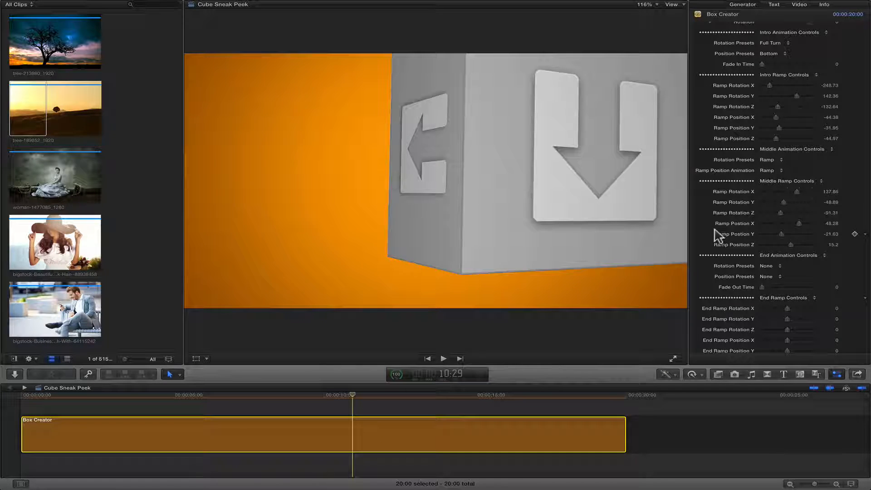
scroll(733, 174, up, 3)
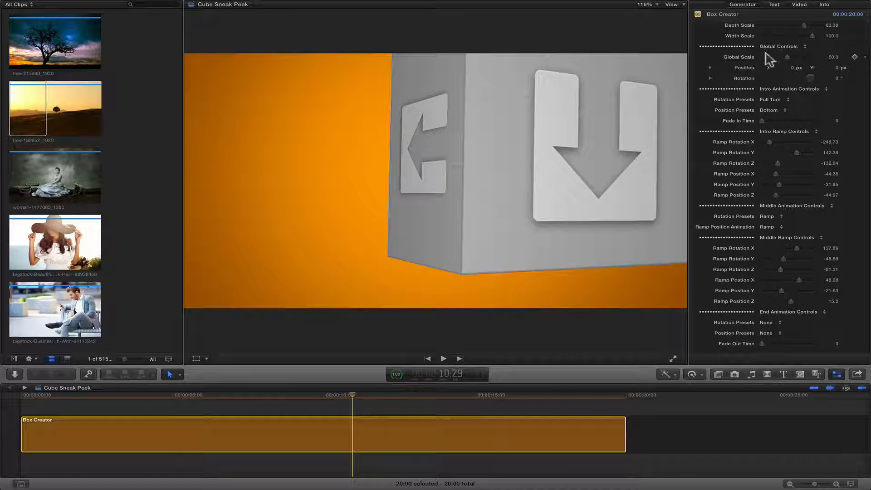
scroll(751, 187, down, 4)
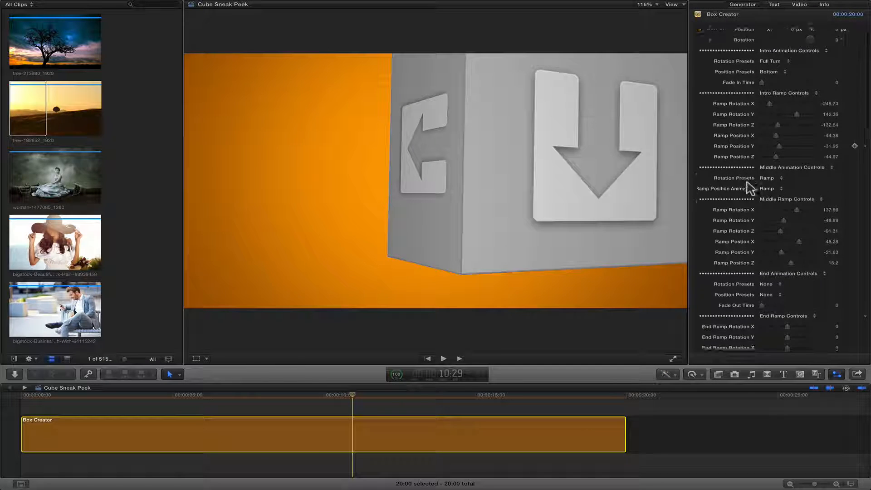
click(768, 157)
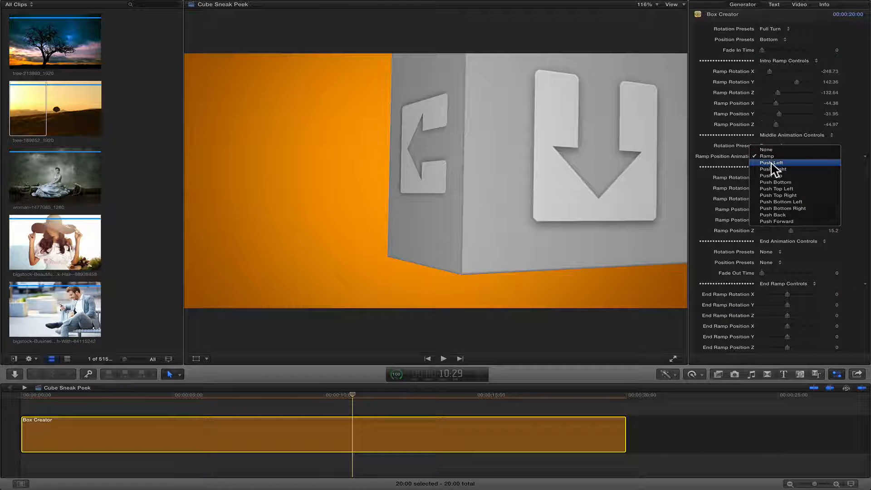
click(767, 150)
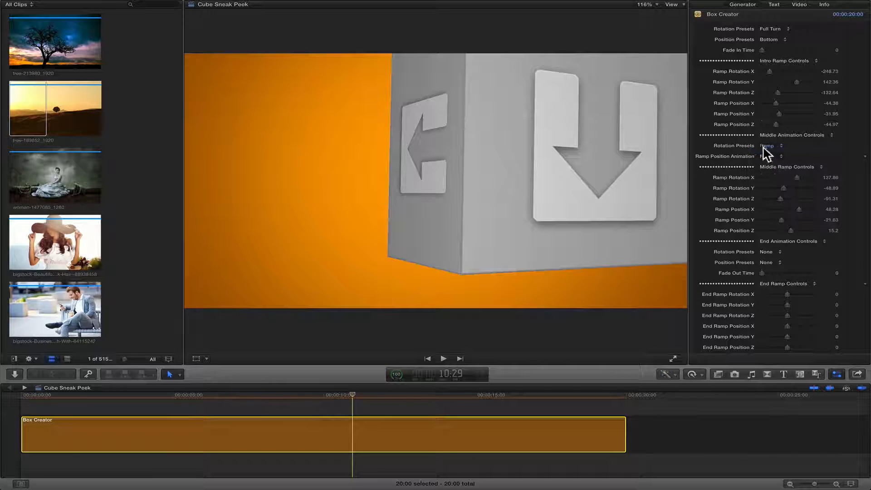
click(766, 149)
click(771, 164)
drag(377, 395, 443, 399)
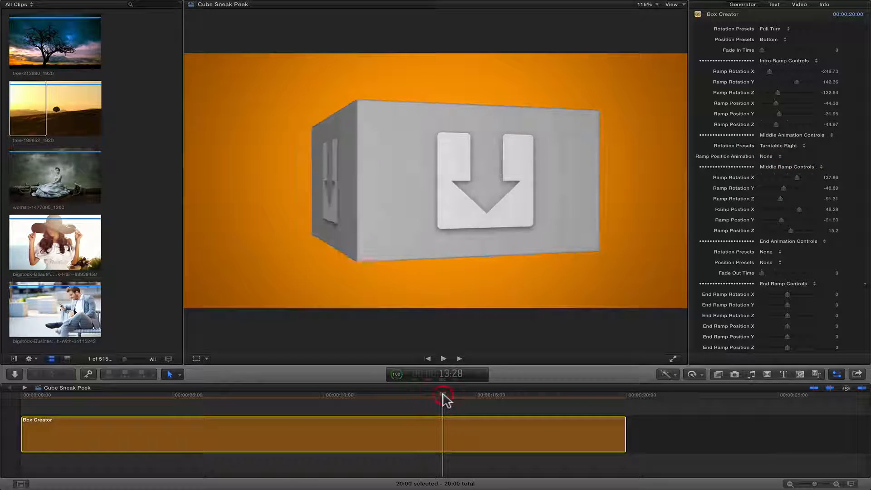
Step: Move the playhead to the clip's end at 20:00 and set the end animation's rotation preset to Rotate Y + X + Z
scroll(719, 236, down, 4)
drag(578, 393, 622, 401)
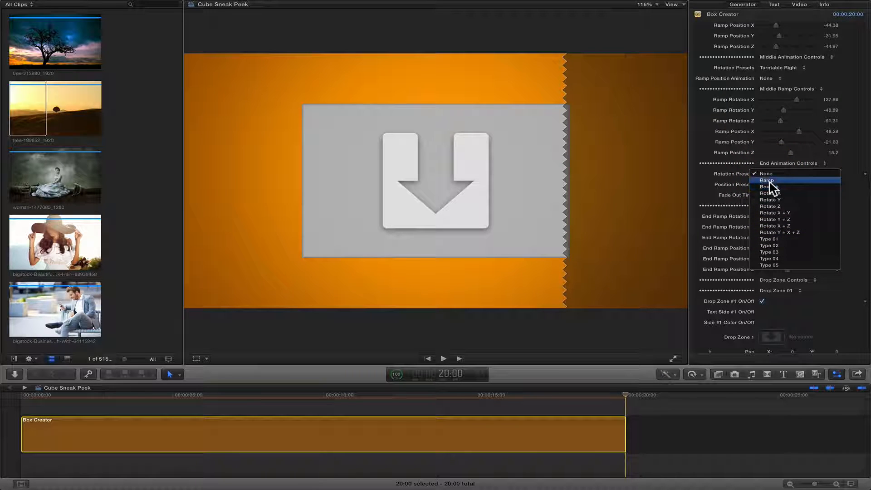
click(770, 181)
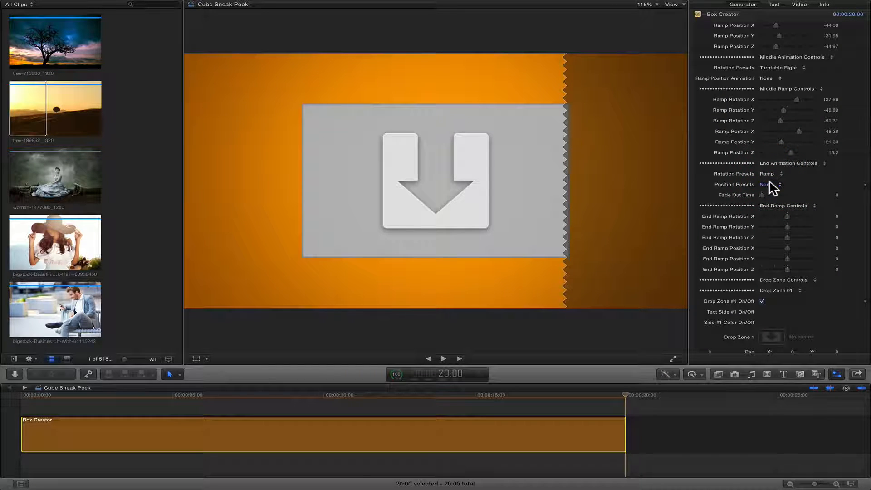
click(770, 176)
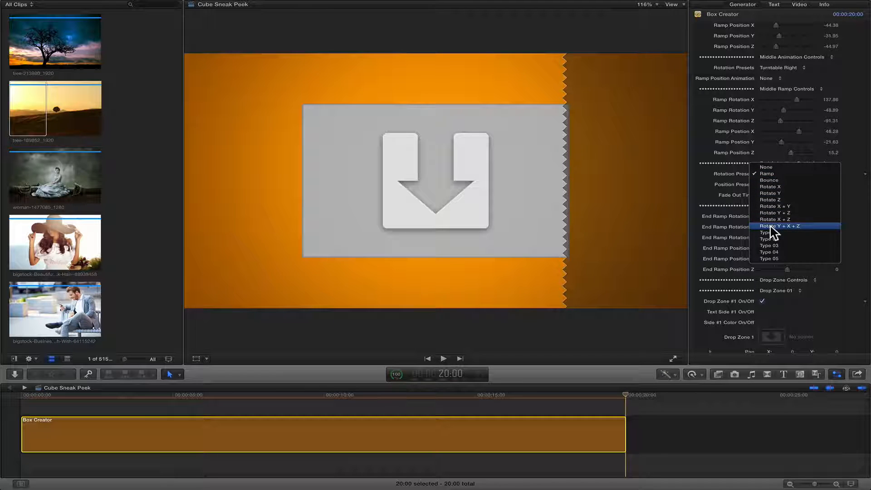
click(773, 227)
Step: Set the end animation's position preset to Ramp and preview the clip's last frames up to 20:00
click(770, 185)
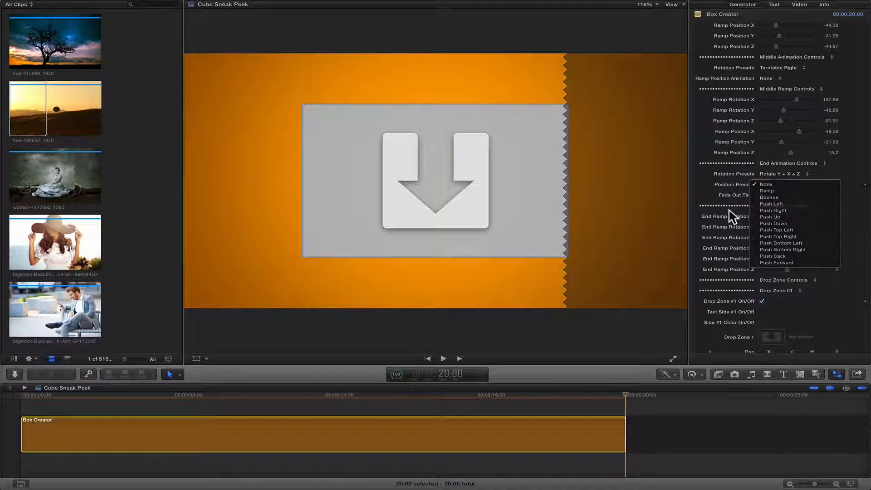
key(Escape)
click(770, 187)
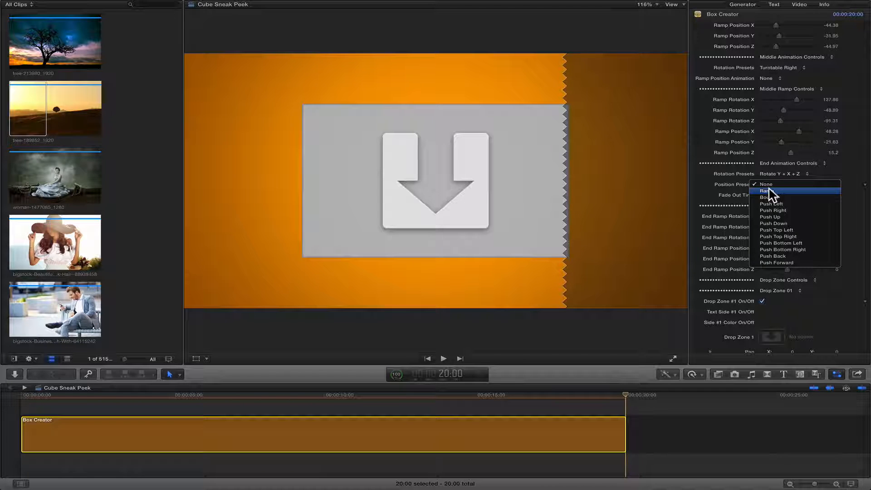
click(768, 191)
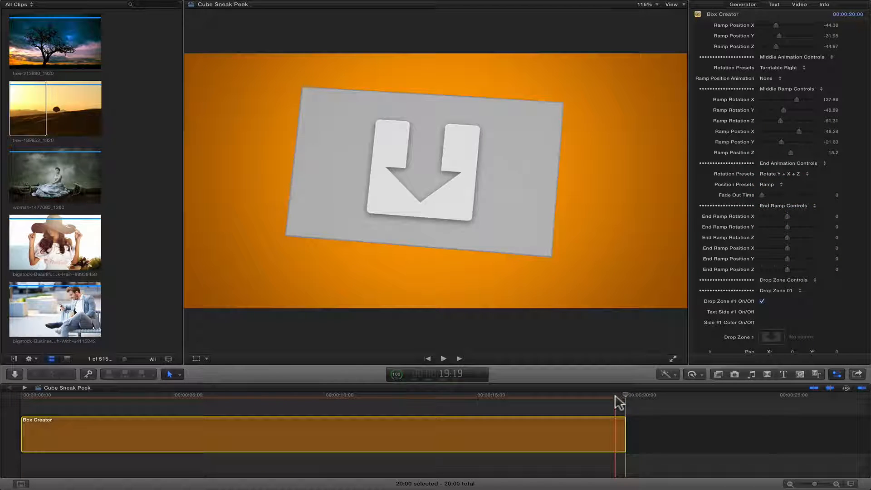
mouse_move(616, 395)
mouse_down()
mouse_move(578, 395)
mouse_move(624, 402)
mouse_up()
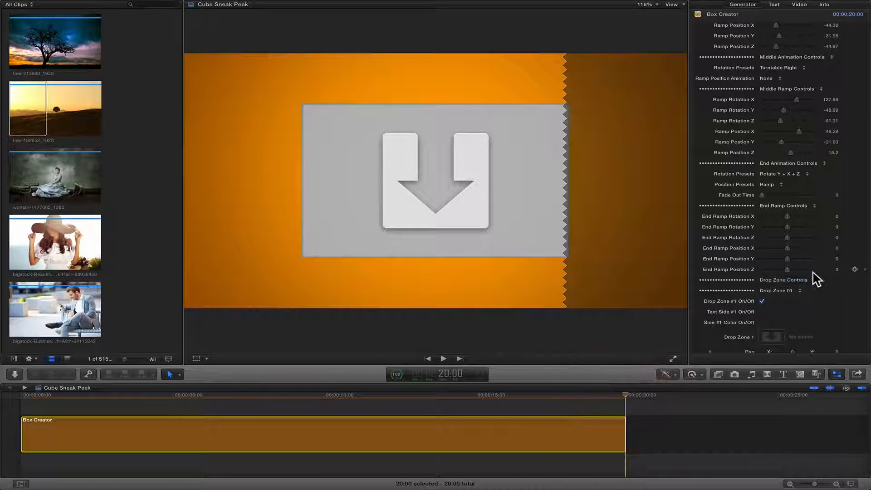
Step: Set End Ramp Position X to about -13.28 and Z to about 46.3, and preview the movement back to 12:09
drag(793, 275, 784, 250)
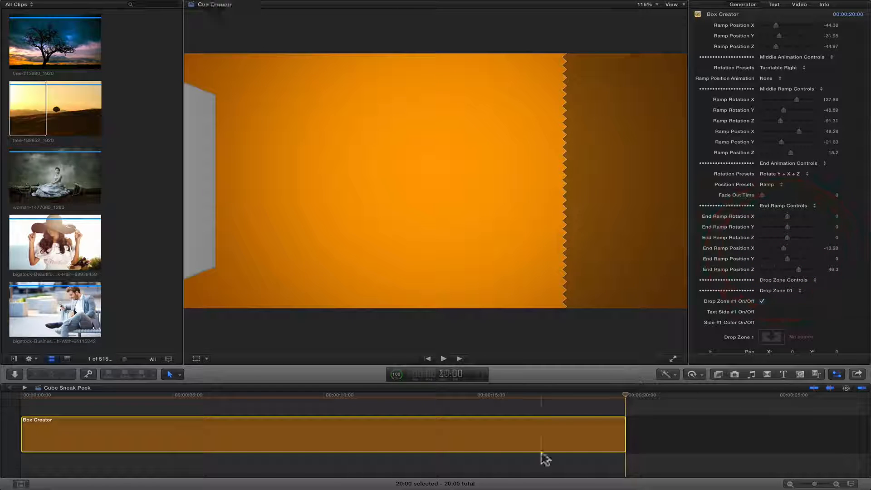
drag(607, 401, 394, 402)
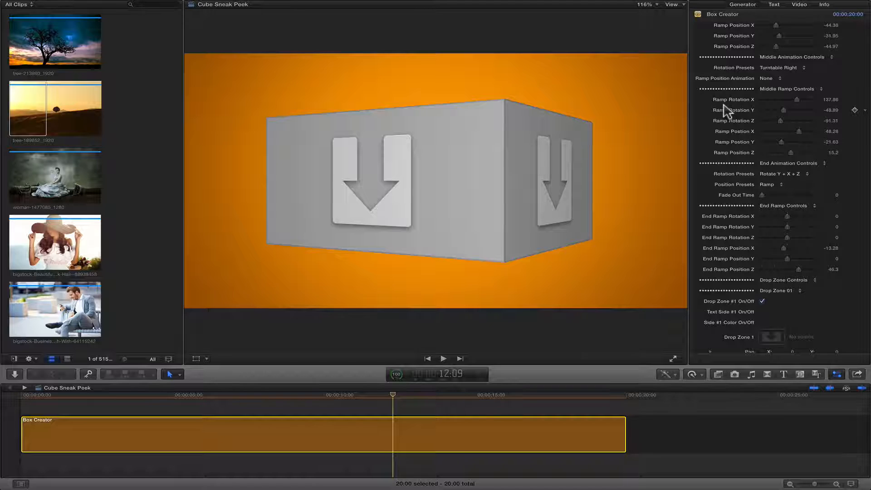
Step: Move the playhead to 5:11 and turn on the text for side #1 of the box
scroll(726, 110, down, 10)
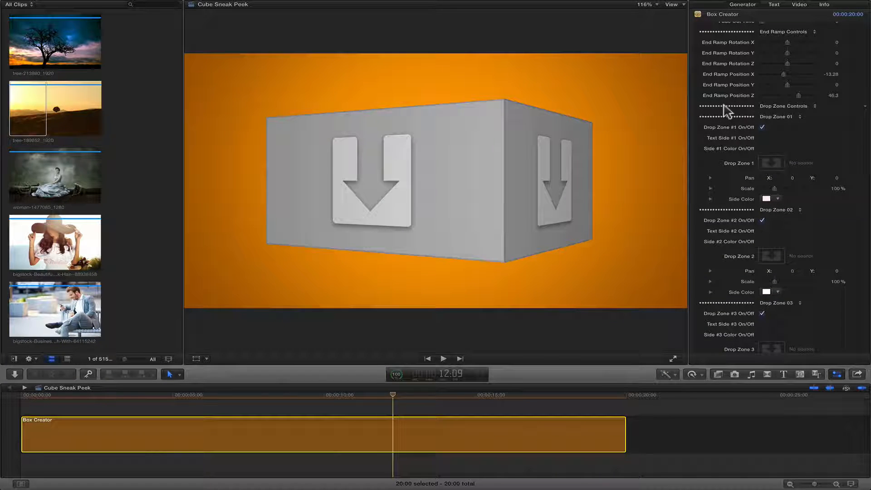
drag(267, 397, 183, 403)
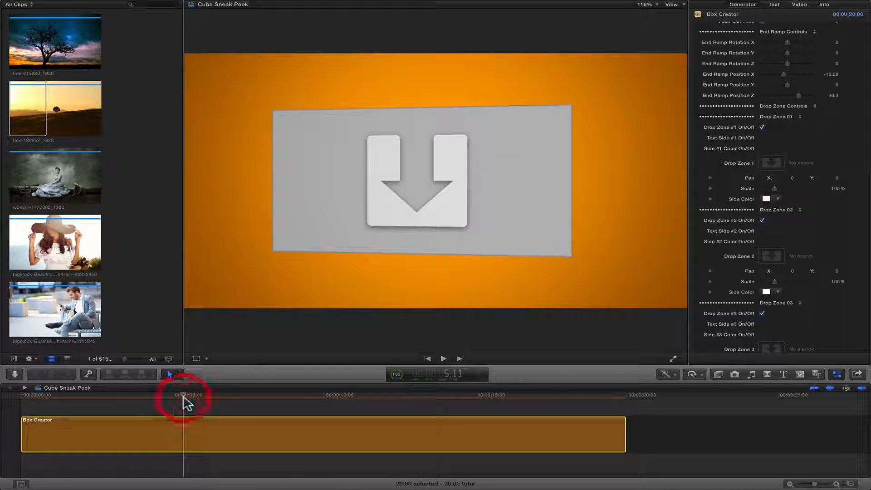
click(763, 137)
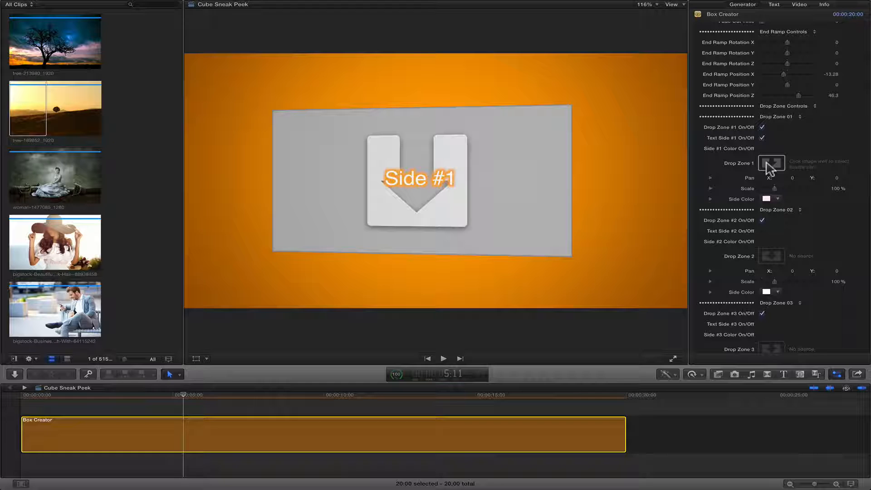
Step: Try side #1 with its drop zone off and its side color on, and restore the drop zone
click(763, 128)
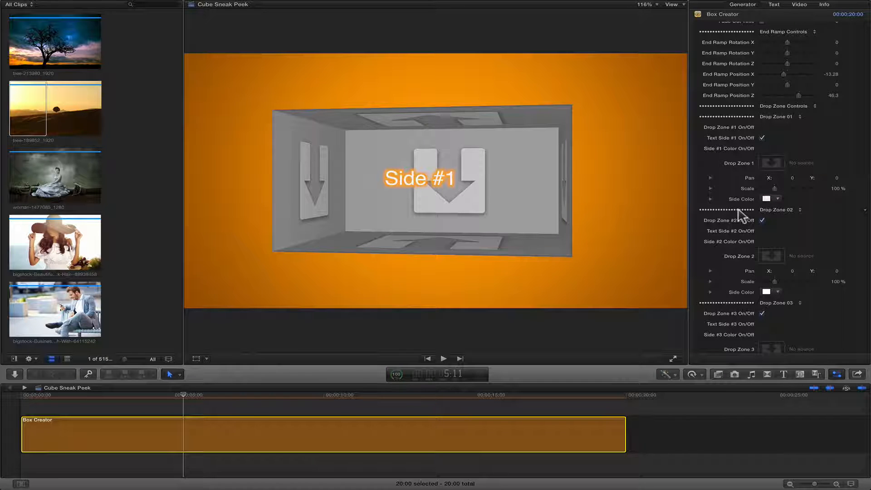
click(762, 148)
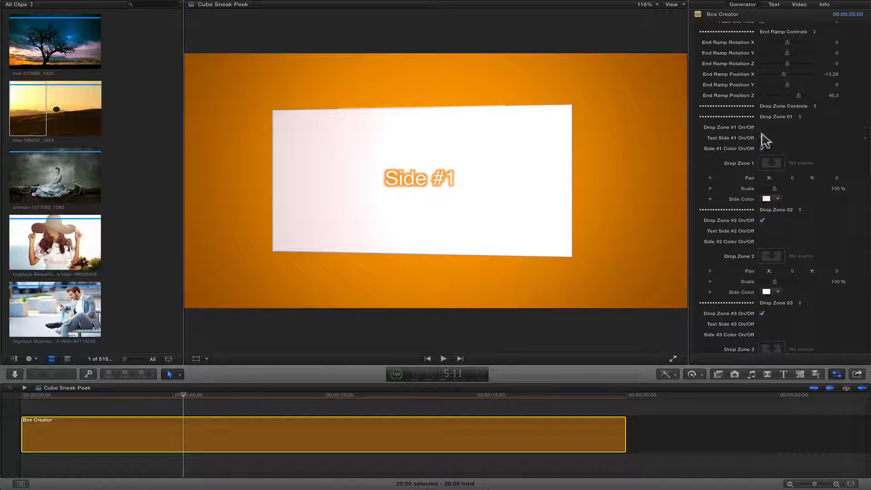
click(762, 138)
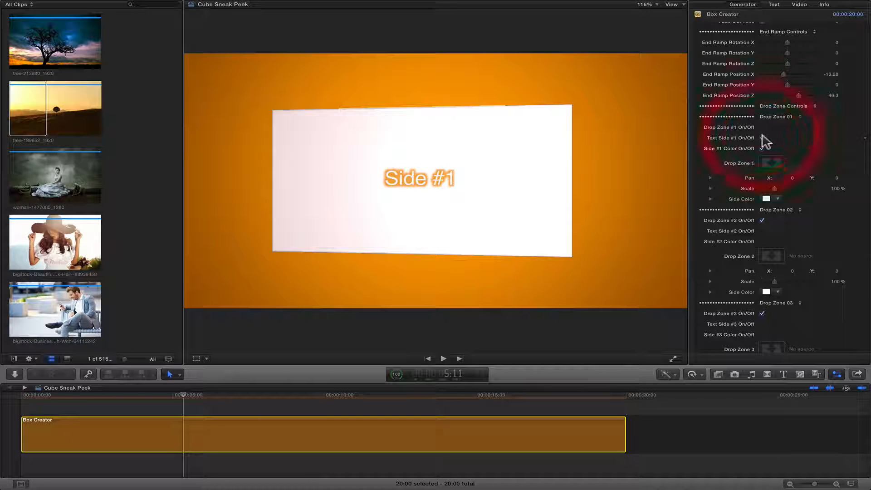
click(762, 128)
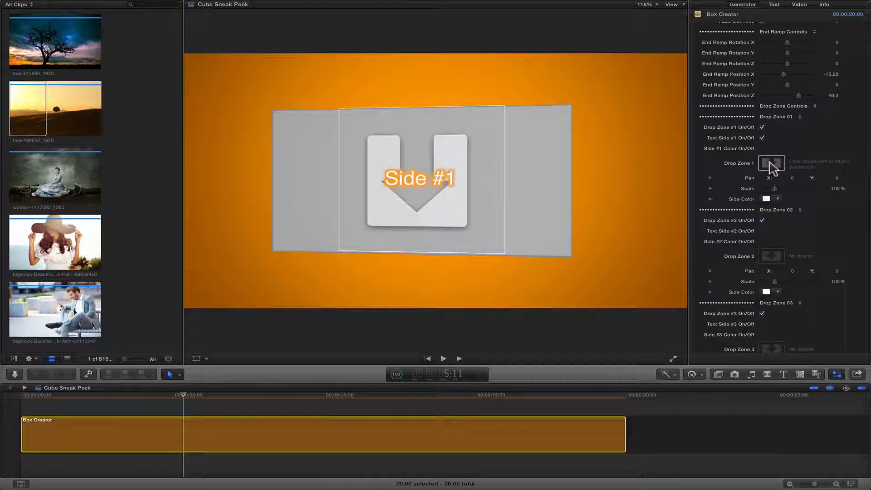
Step: Choose the bigstock-Businessman clip as the source for Drop Zone 1 and the bigstock-Beautiful-Girl clip for Drop Zone 2
scroll(732, 252, down, 10)
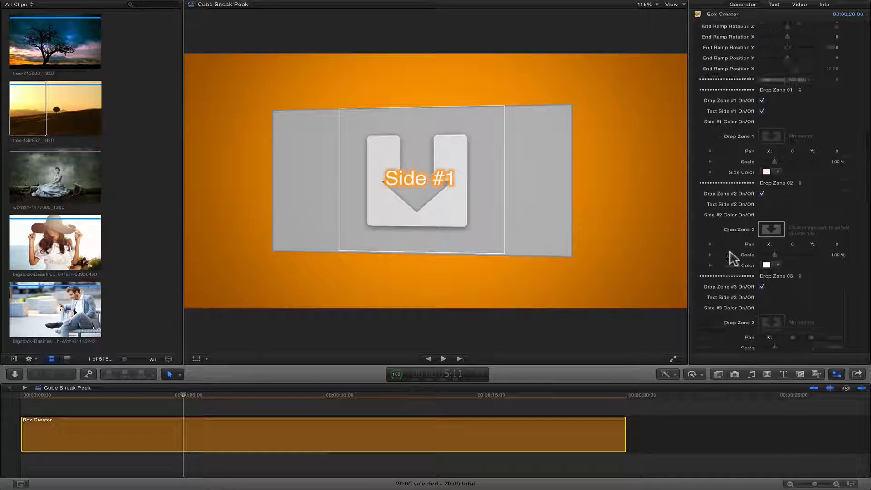
scroll(732, 254, up, 9)
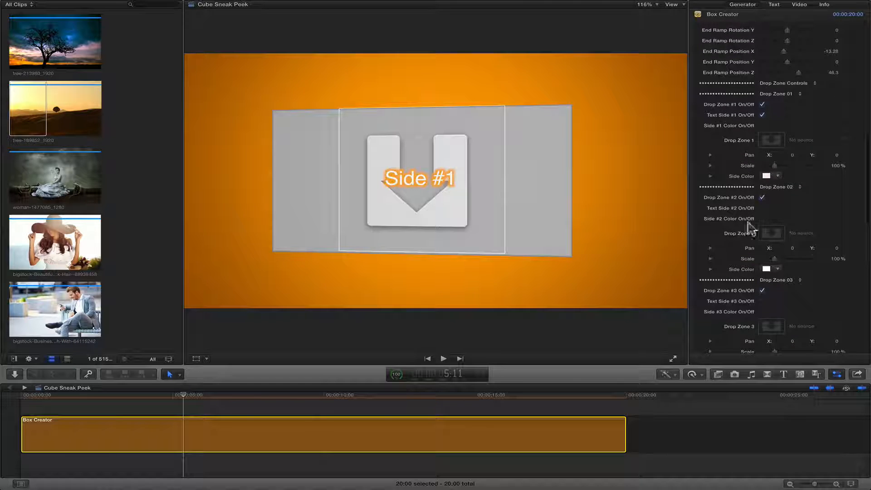
click(780, 142)
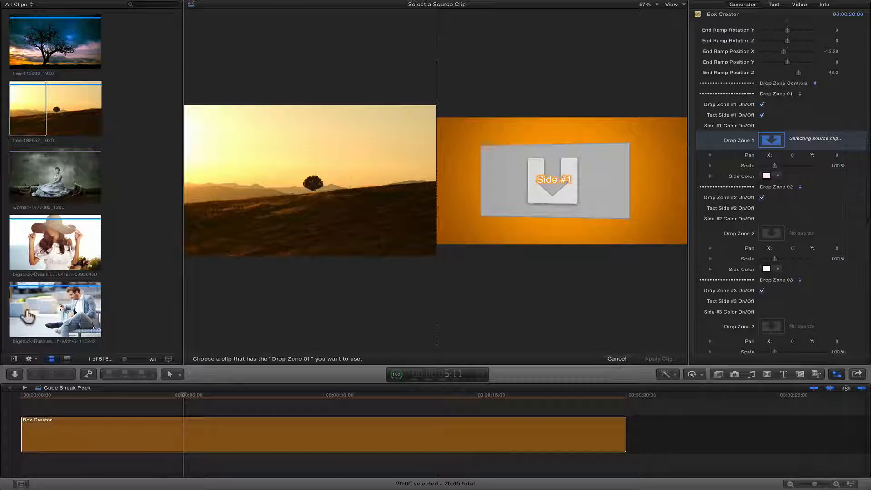
click(25, 306)
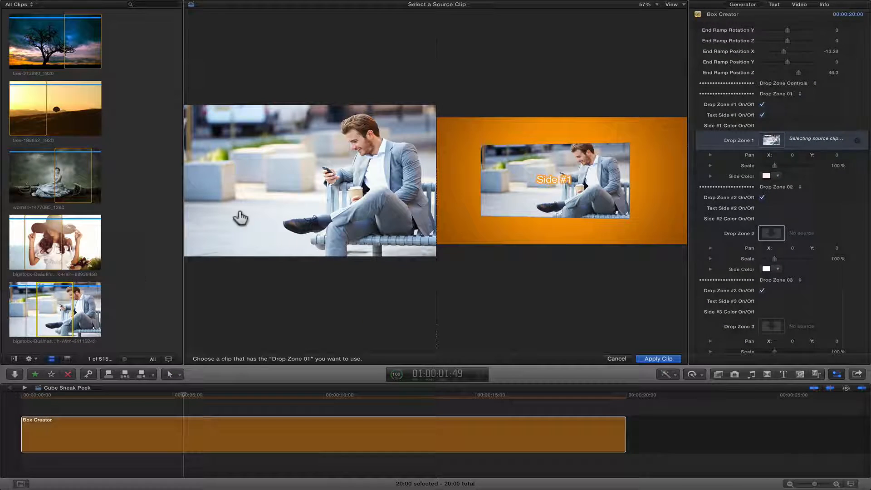
click(54, 252)
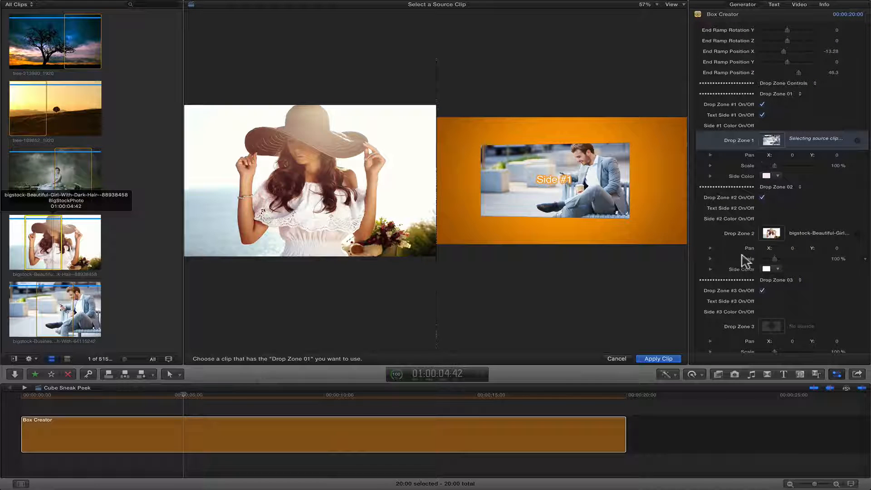
Step: Choose the clip woman-1477085_1280 as the source for Drop Zone 3 and tree-189852_1920 for Drop Zone 4
scroll(766, 261, down, 6)
click(773, 223)
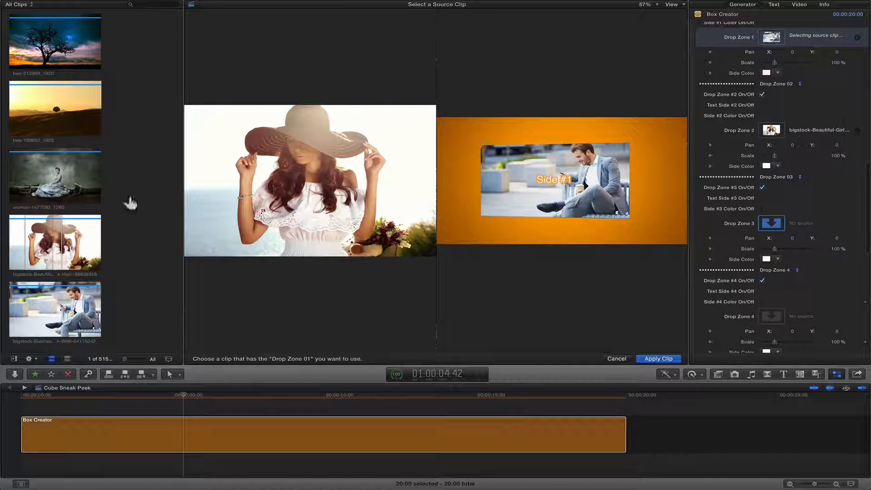
click(68, 172)
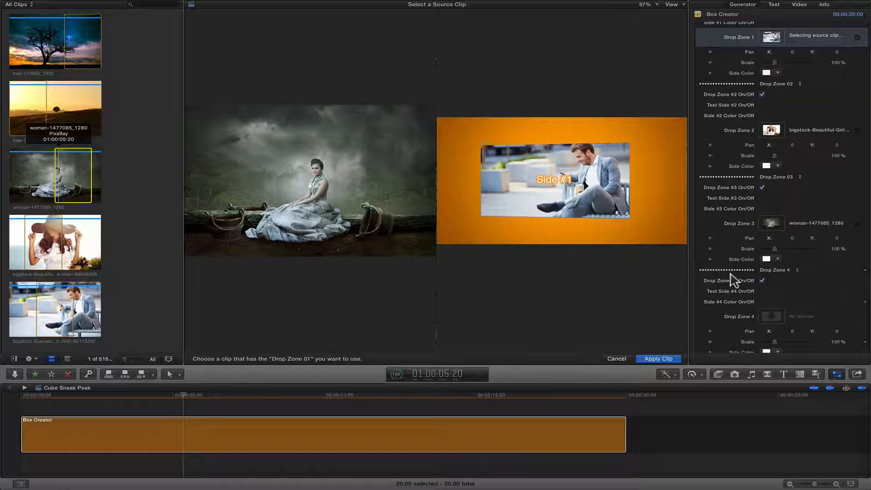
scroll(740, 277, down, 3)
click(772, 266)
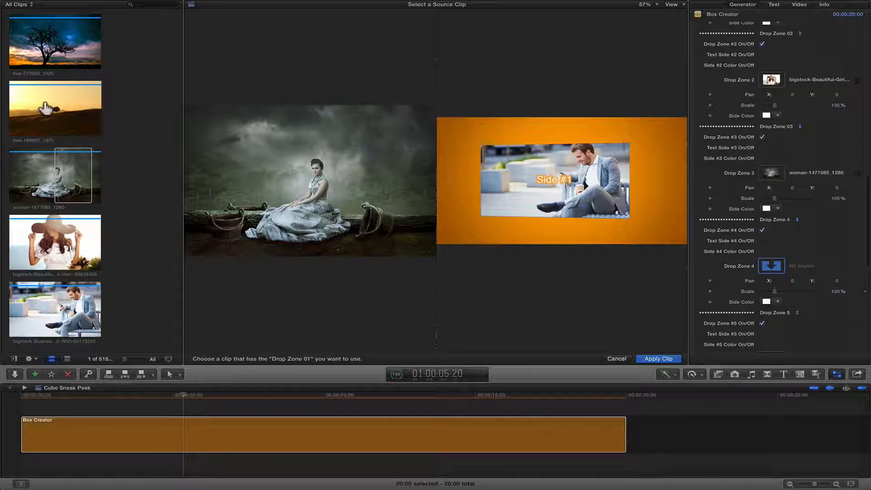
click(62, 106)
Step: Choose tree-213980_1920 for Drop Zone 5 and man-489744_1920 for Drop Zone 6, and apply the source clips
scroll(716, 302, down, 3)
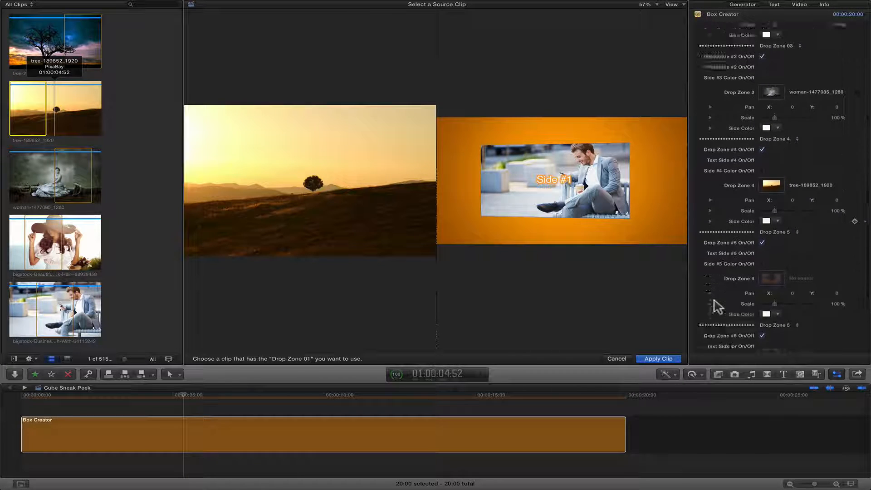
click(771, 253)
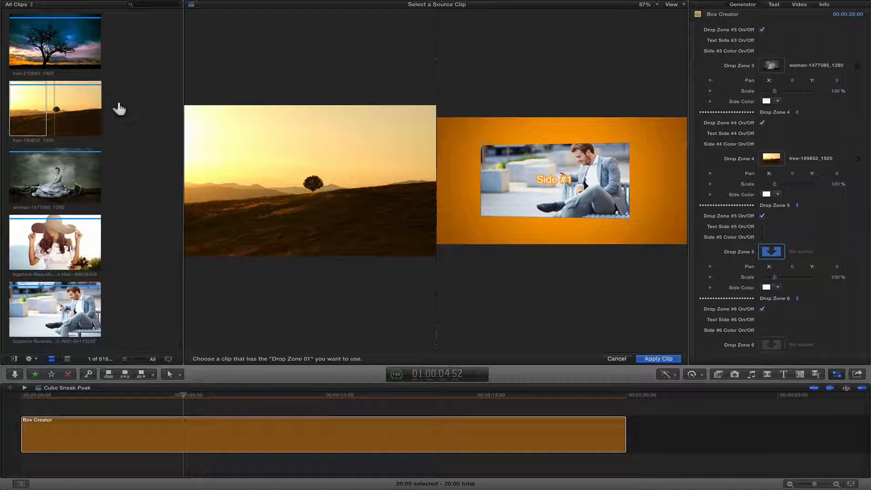
scroll(108, 111, up, 4)
click(37, 173)
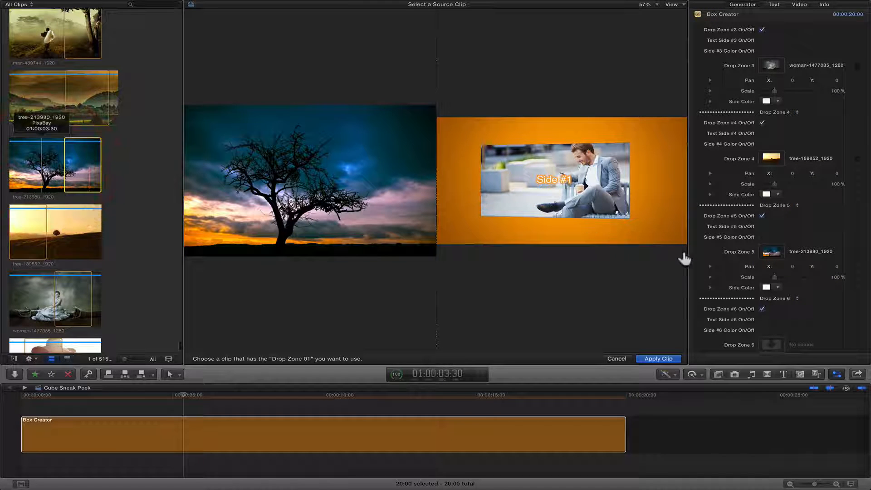
scroll(744, 286, down, 2)
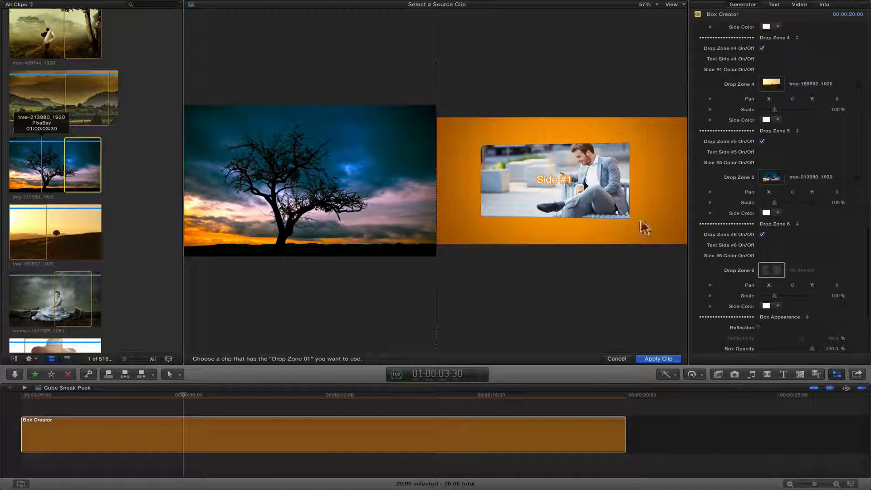
click(771, 270)
scroll(110, 62, up, 1)
click(76, 45)
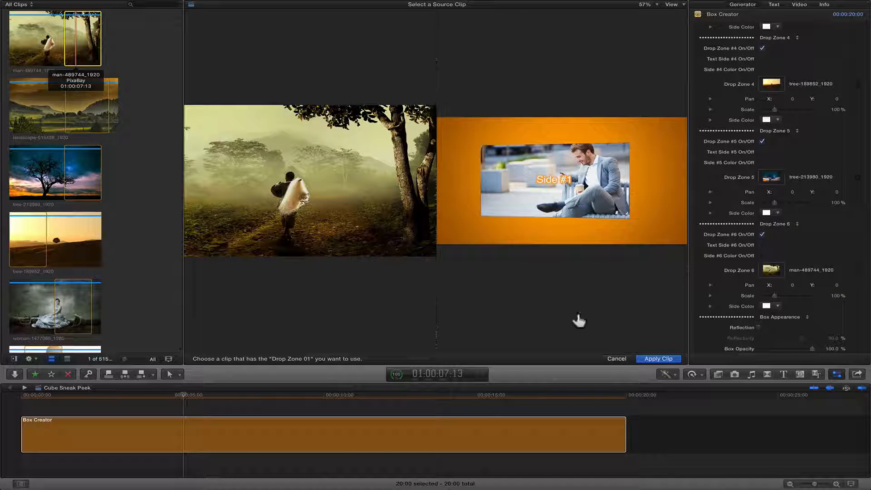
click(659, 359)
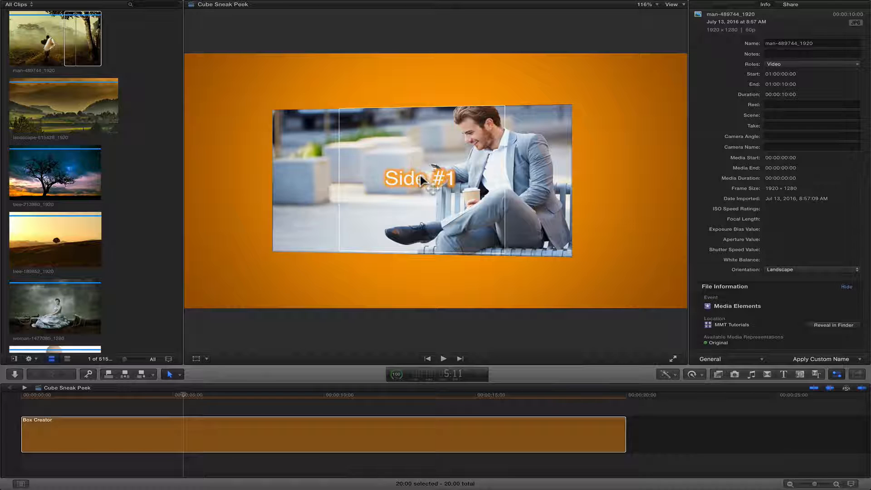
Step: Change the text on side #1 to "Hello!" and preview the box animation up to about 6:24
click(411, 179)
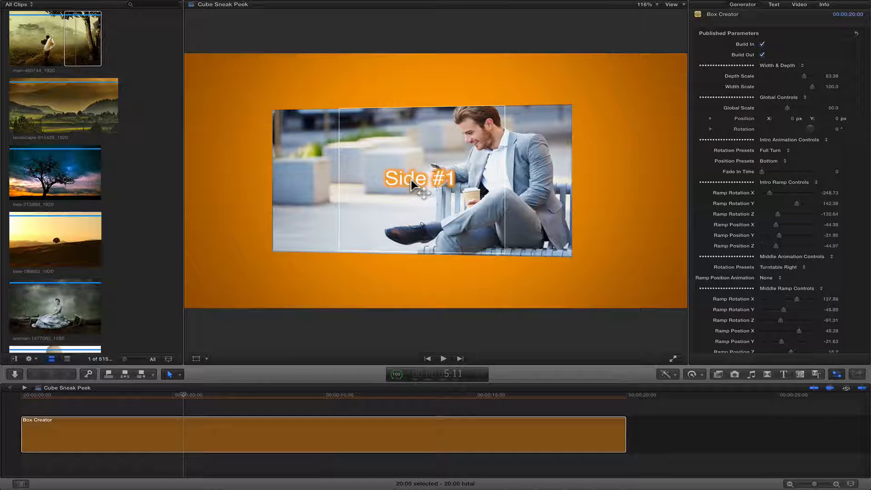
click(777, 5)
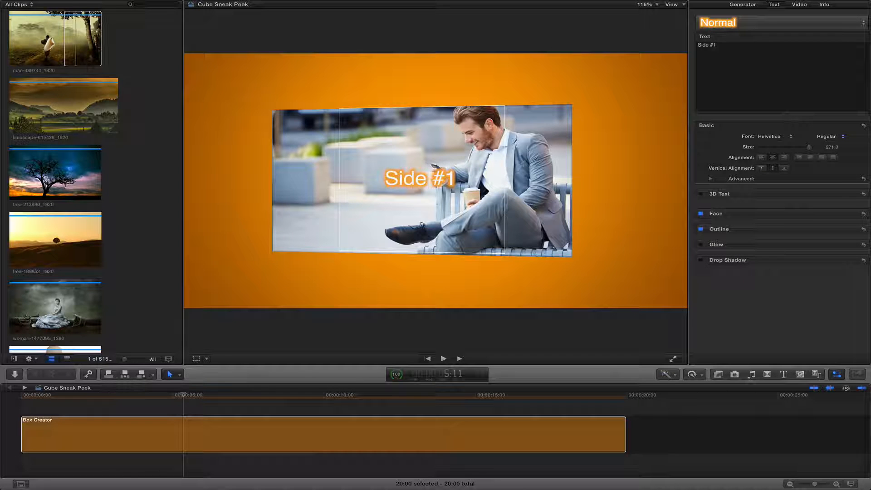
text(Helll)
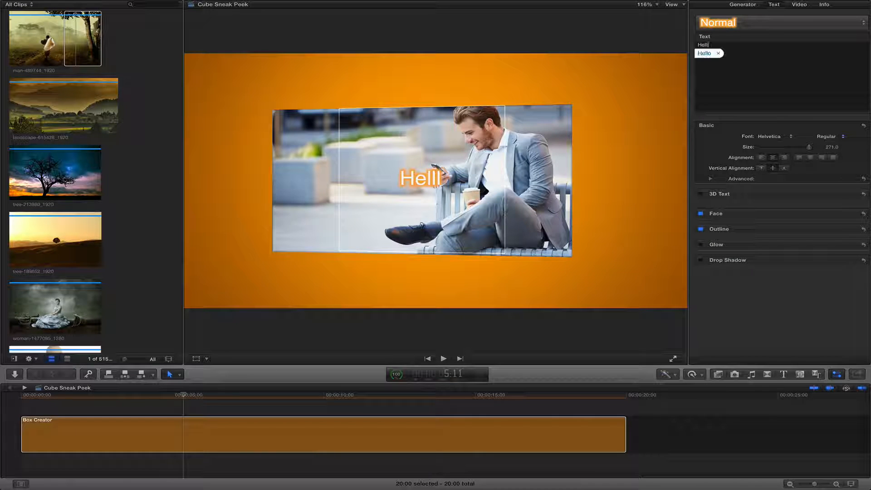
key(BackSpace)
text(o!)
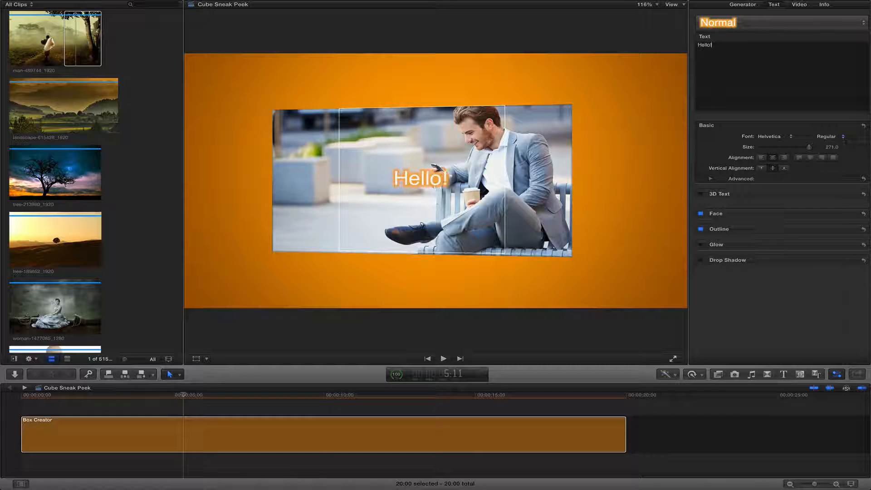
click(155, 402)
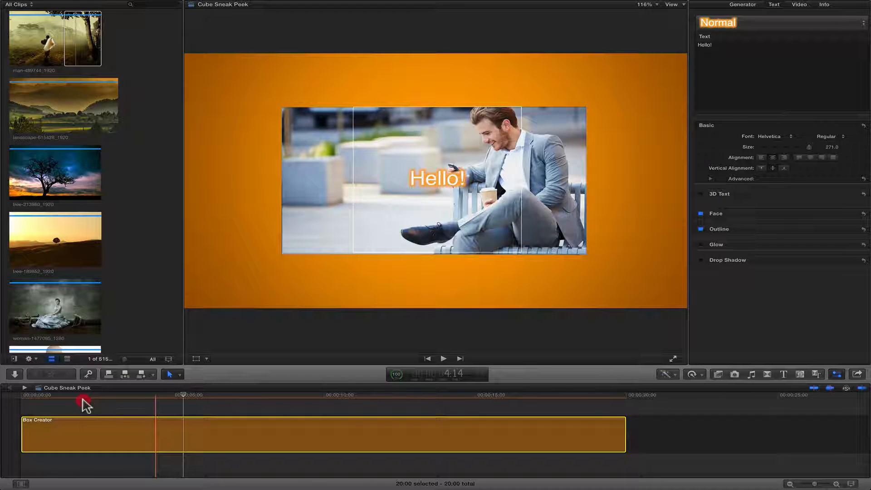
drag(76, 397, 227, 394)
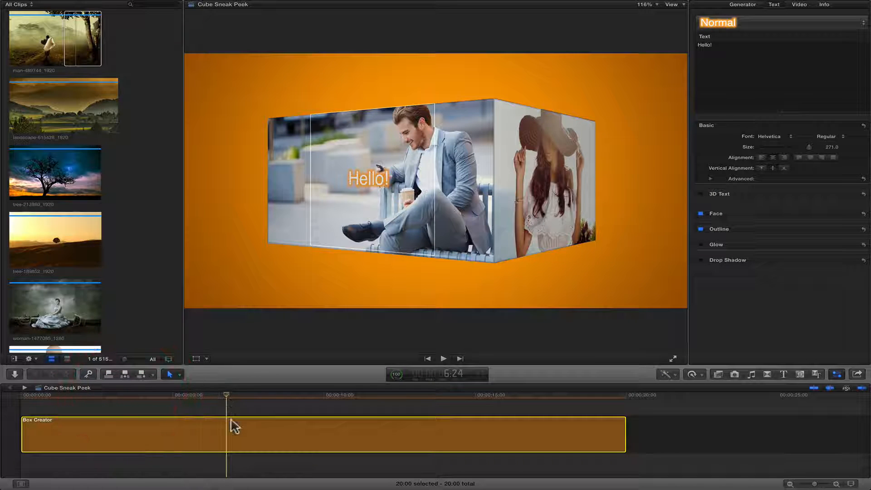
Step: Look through the generator's drop zone parameters for all six sides and the box appearance and background settings
click(741, 5)
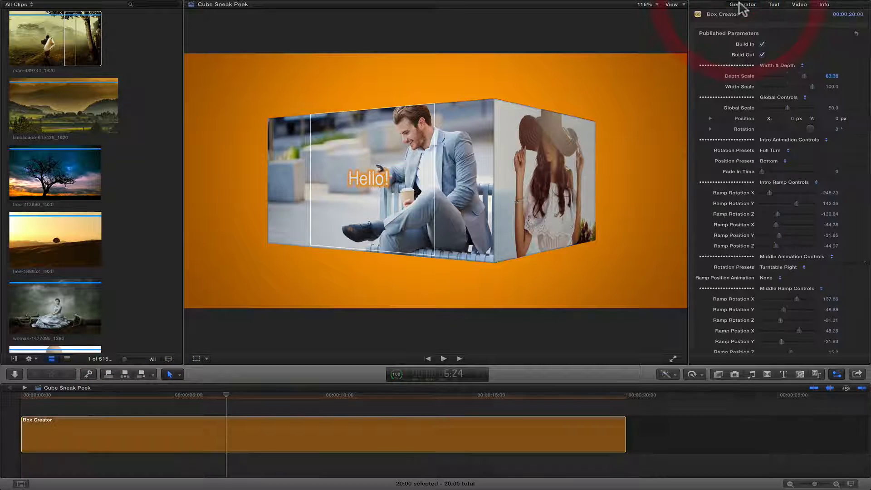
scroll(741, 245, down, 10)
scroll(742, 247, down, 8)
scroll(744, 137, up, 3)
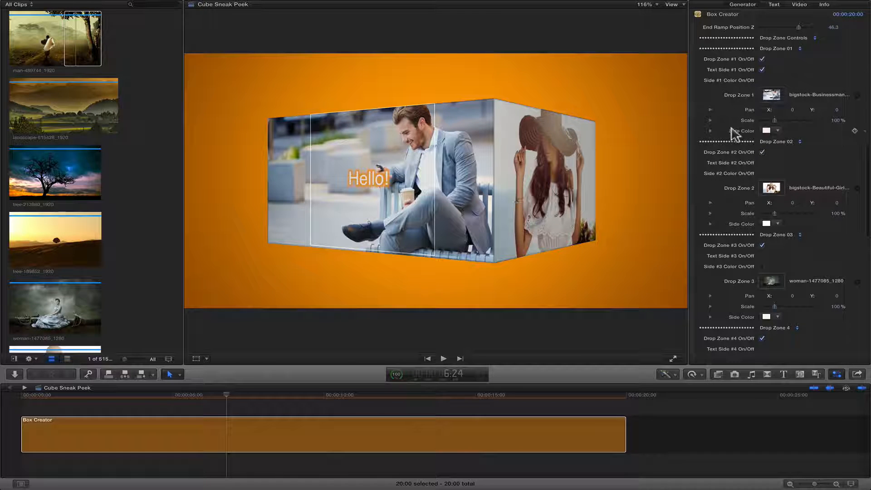
scroll(730, 152, down, 10)
scroll(731, 160, down, 6)
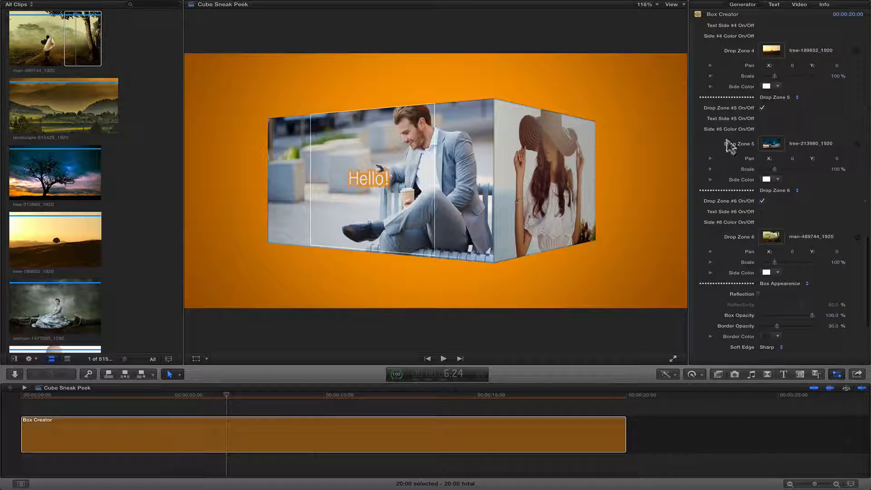
scroll(732, 212, down, 5)
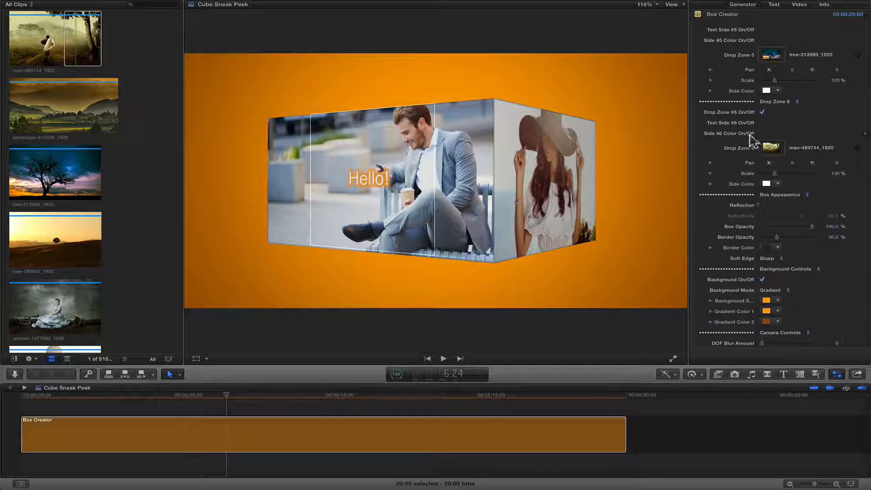
Step: Reframe the Drop Zone 1 image by scaling it to 115% and panning it to X 2.1, Y -4.8
scroll(738, 187, up, 12)
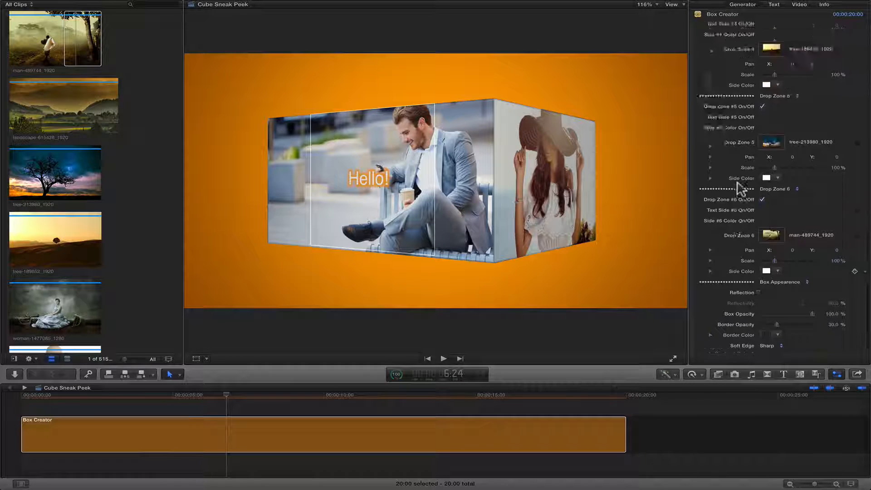
scroll(740, 187, up, 9)
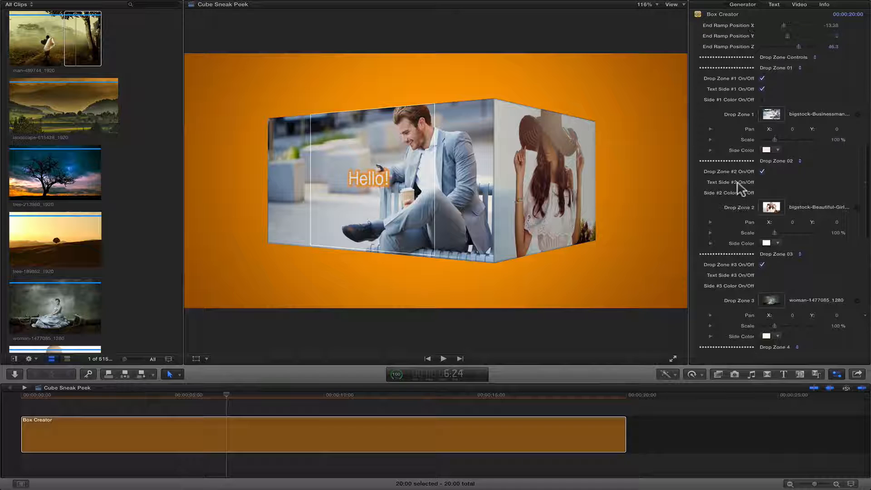
click(762, 171)
drag(796, 134, 833, 127)
Step: Try the box reflection at 7% reflectivity and switch the reflection off again
scroll(724, 244, down, 10)
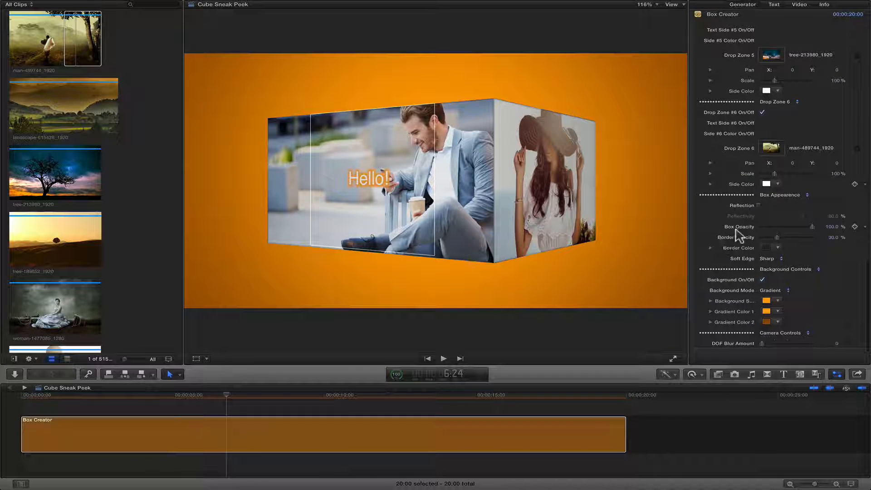
click(759, 205)
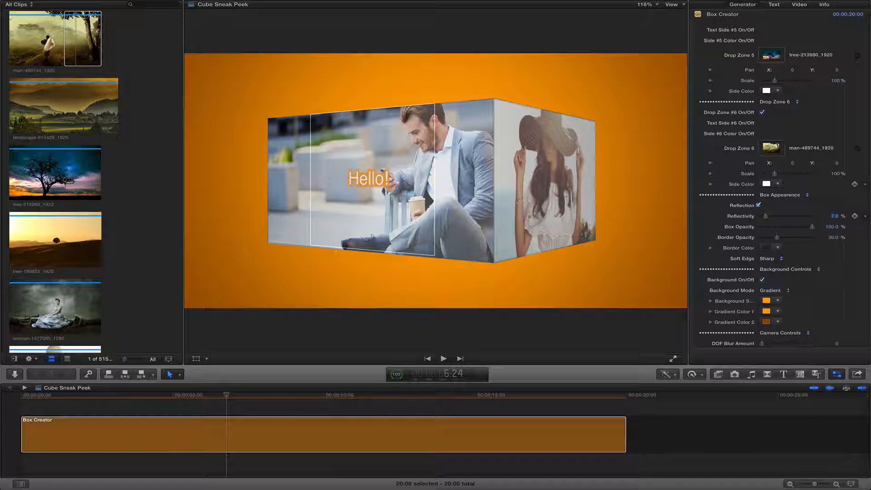
click(759, 205)
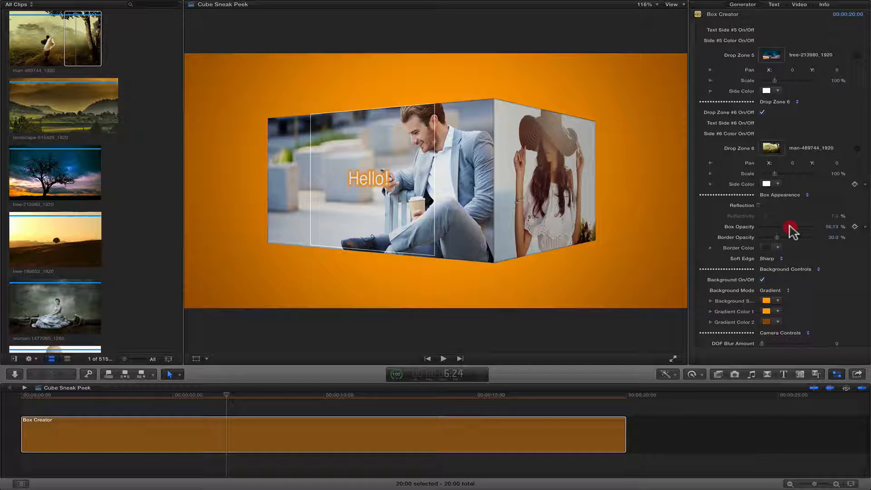
Step: Try a lower Box Opacity and restore it to 100%, then give the border 100% opacity and a pinkish-red color
drag(792, 232, 825, 229)
drag(778, 236, 819, 236)
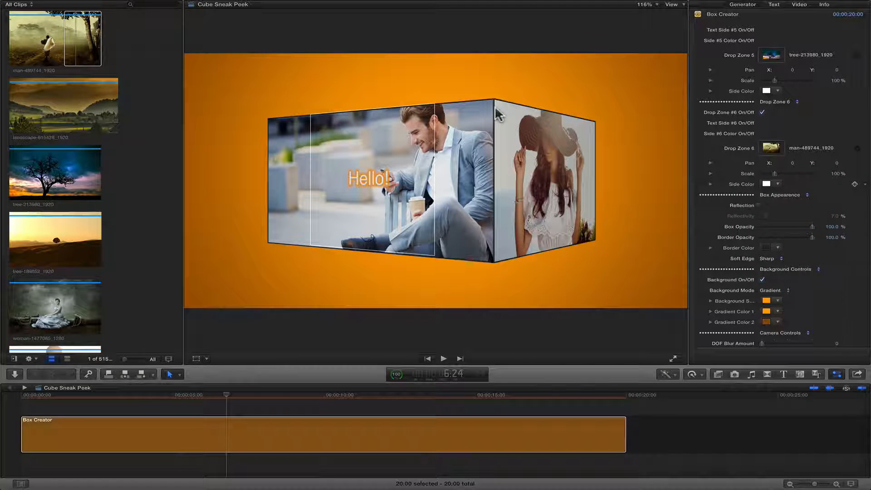
click(766, 247)
click(307, 320)
drag(309, 377, 172, 375)
click(156, 205)
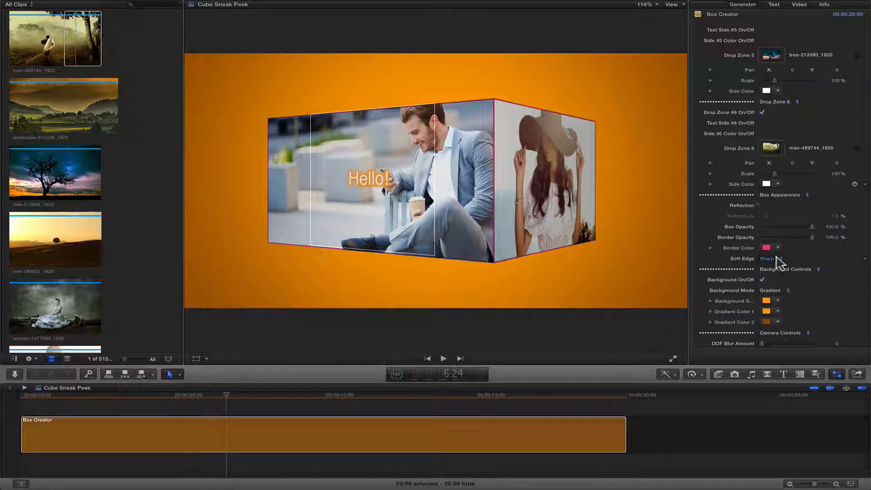
Step: Set the Border Opacity to 0% and raise the box's Soft Edge level by level to Super Soft
drag(773, 237, 744, 242)
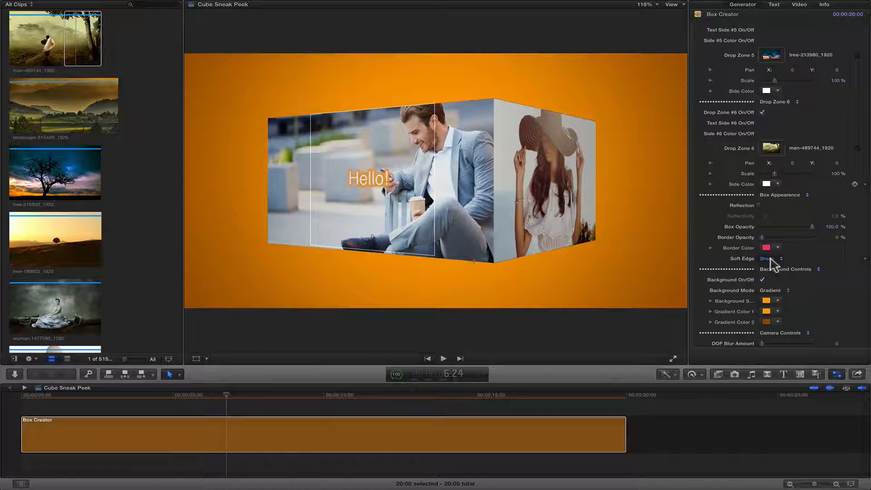
click(769, 259)
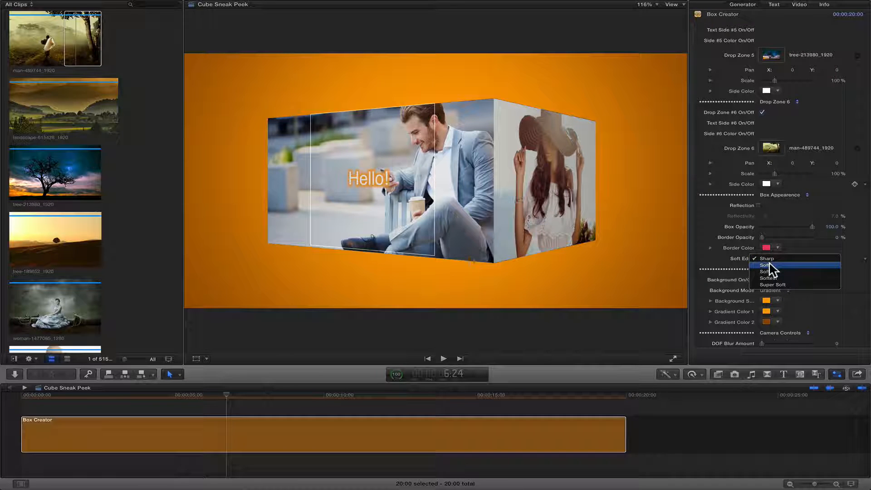
click(770, 265)
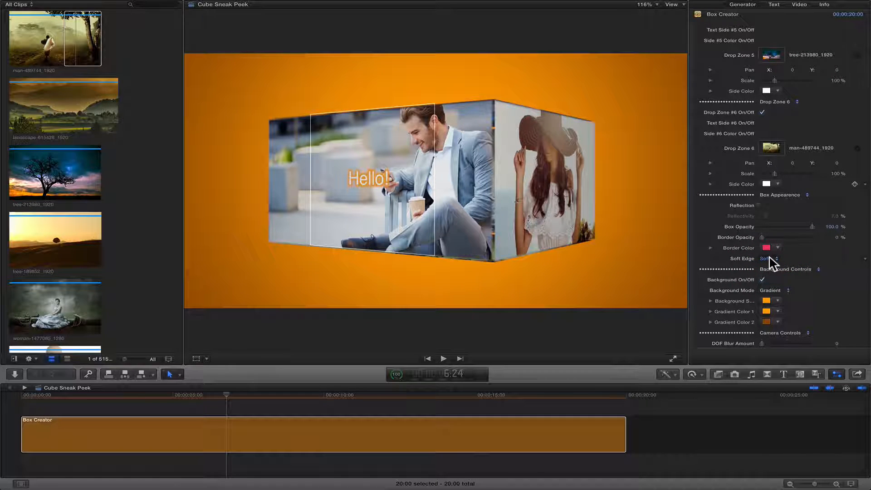
click(770, 257)
click(771, 265)
click(774, 259)
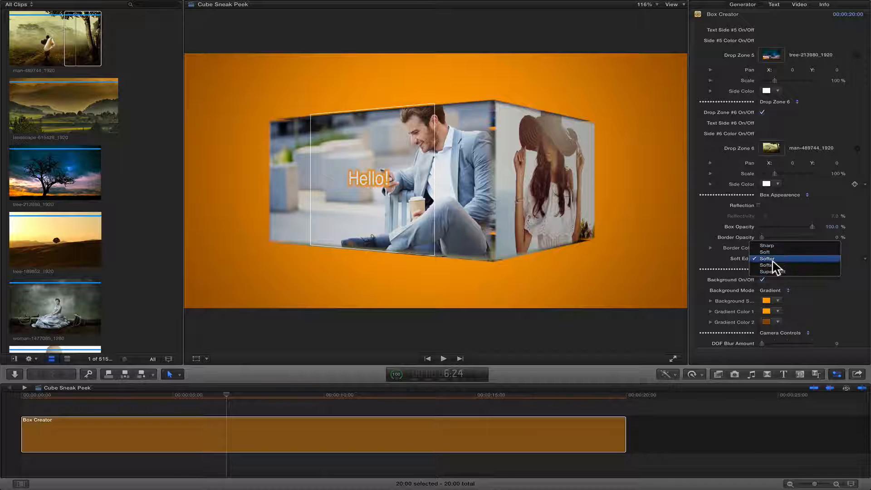
click(771, 265)
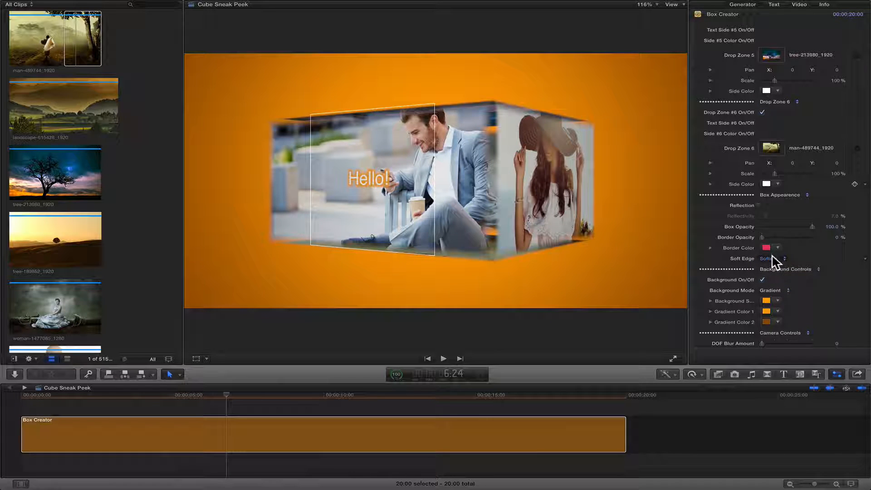
click(772, 257)
click(774, 265)
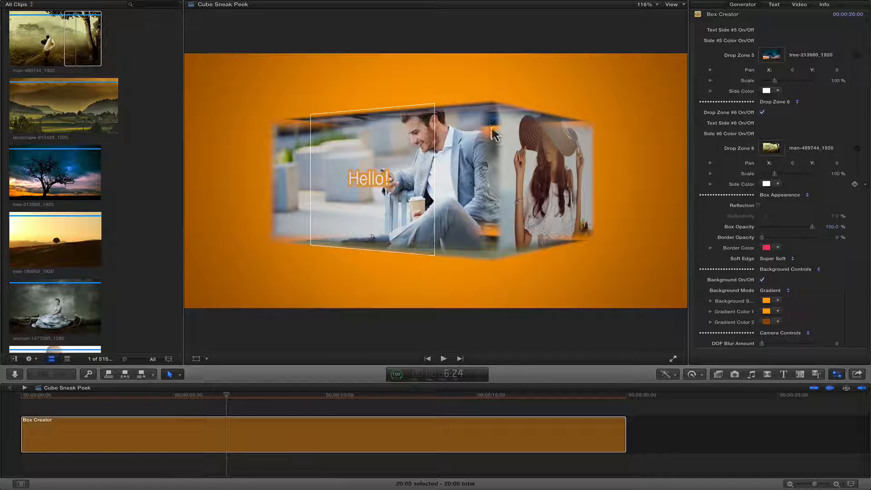
Step: Turn on the side color for sides #6, #5, #4 and #3 of the box
scroll(744, 181, up, 3)
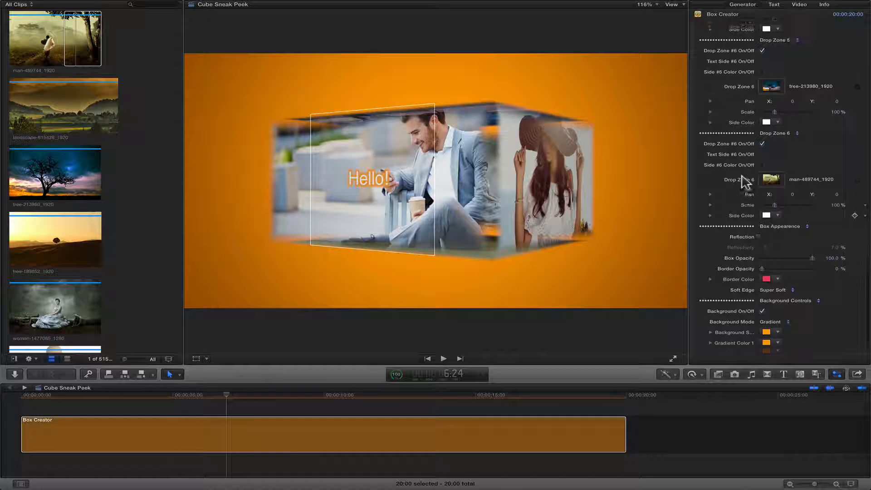
click(762, 178)
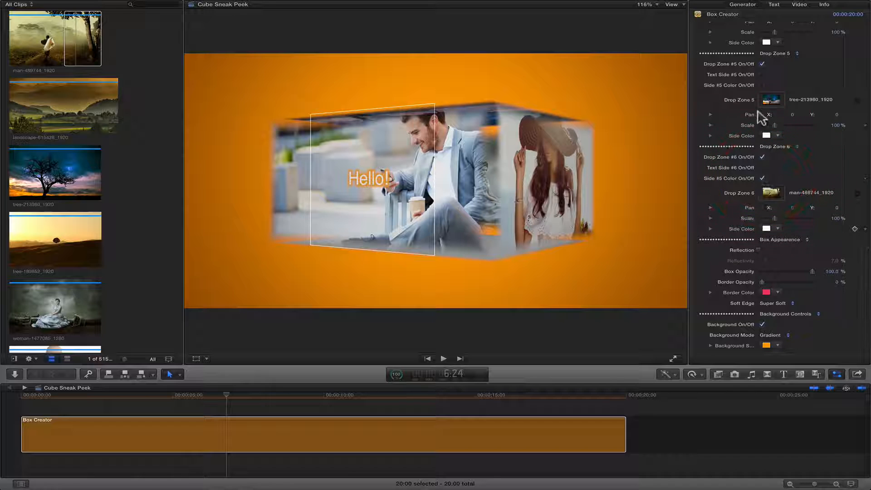
click(762, 86)
scroll(740, 100, up, 5)
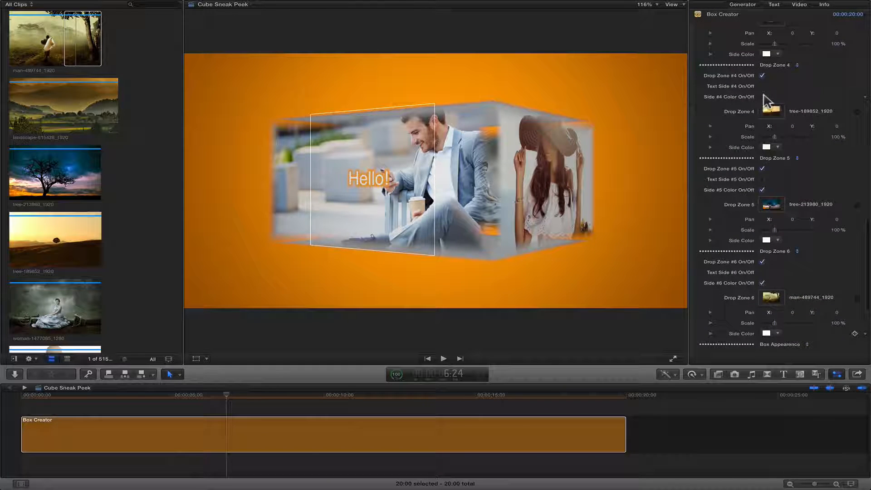
click(762, 97)
scroll(764, 90, up, 3)
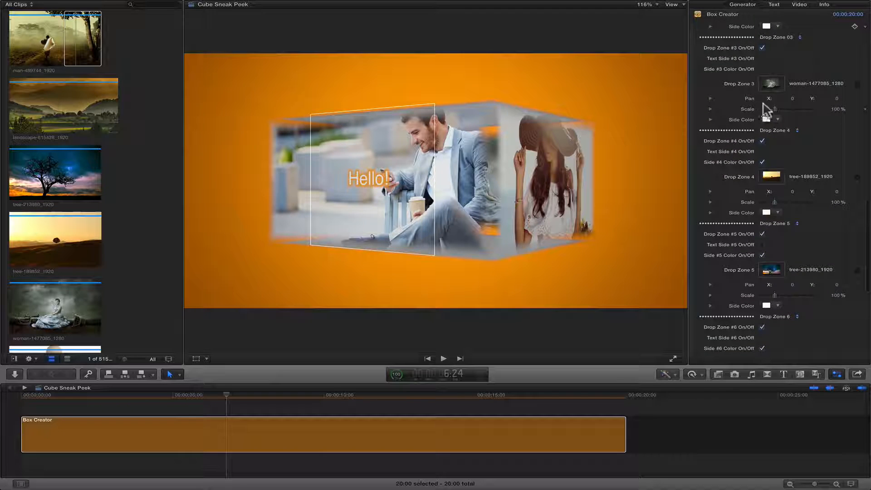
click(762, 69)
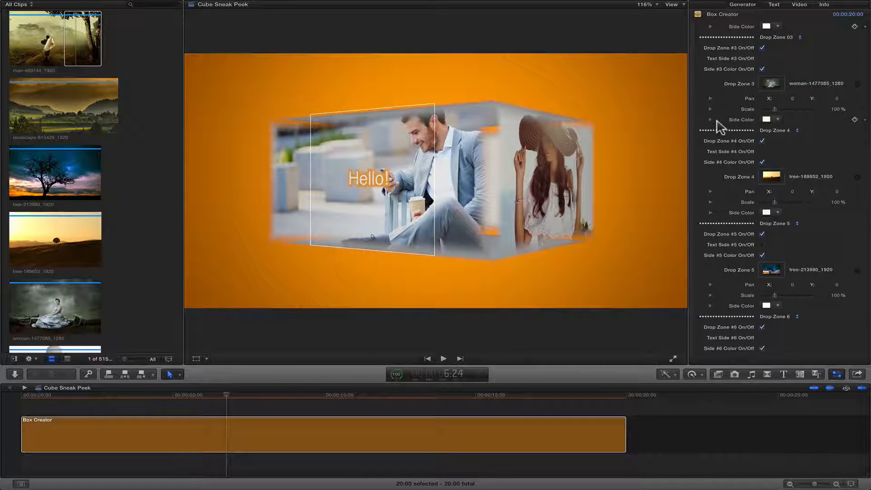
Step: Turn on the side color for sides #2 and #1, and turn off the text on side #1
scroll(724, 126, up, 5)
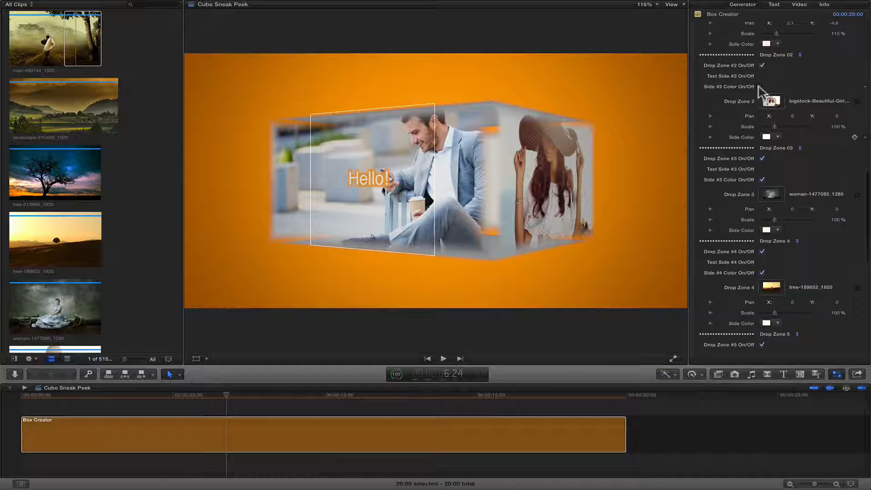
click(762, 87)
scroll(761, 89, up, 3)
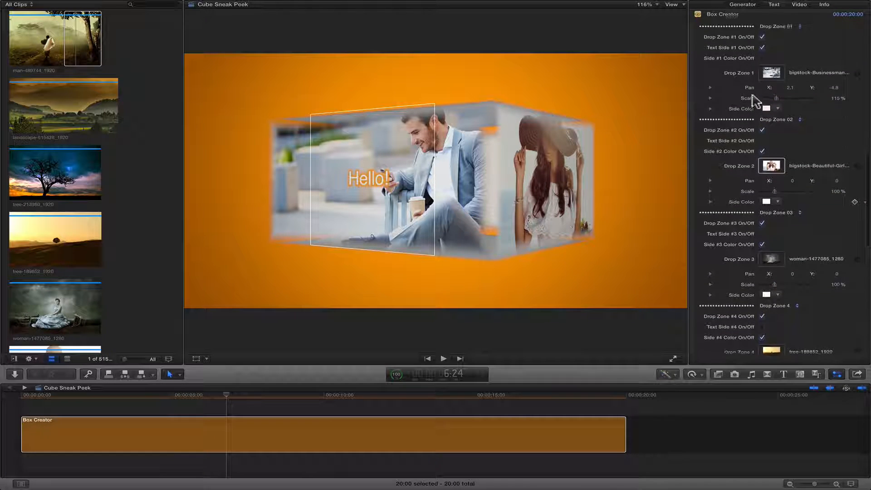
click(763, 59)
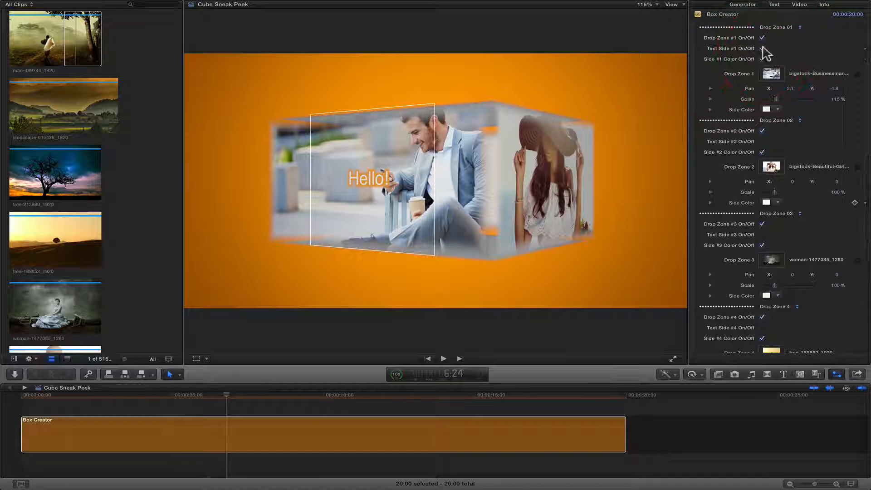
click(762, 48)
Step: Try the box without its background, restore the background, and keep its mode on Gradient
scroll(735, 189, down, 10)
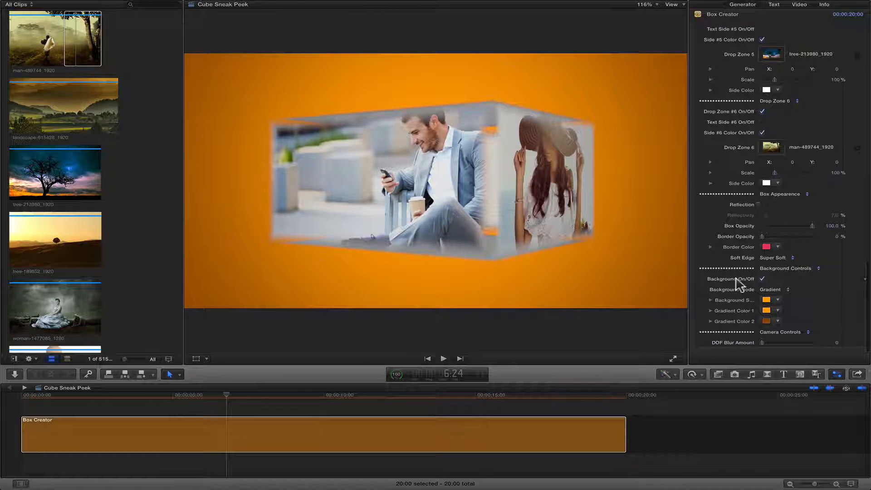
click(763, 279)
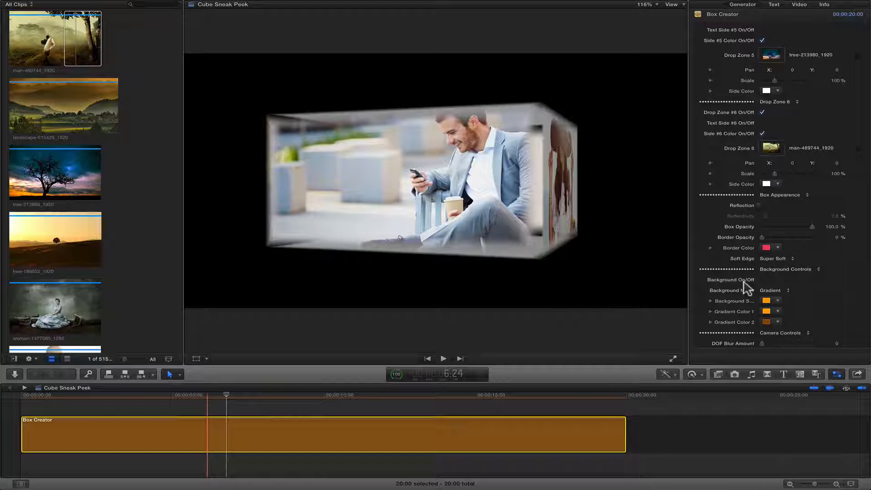
click(762, 279)
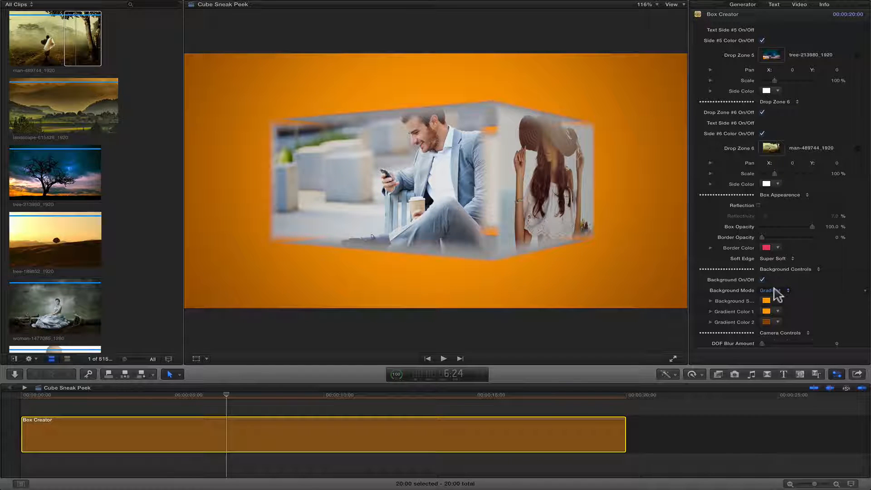
click(776, 291)
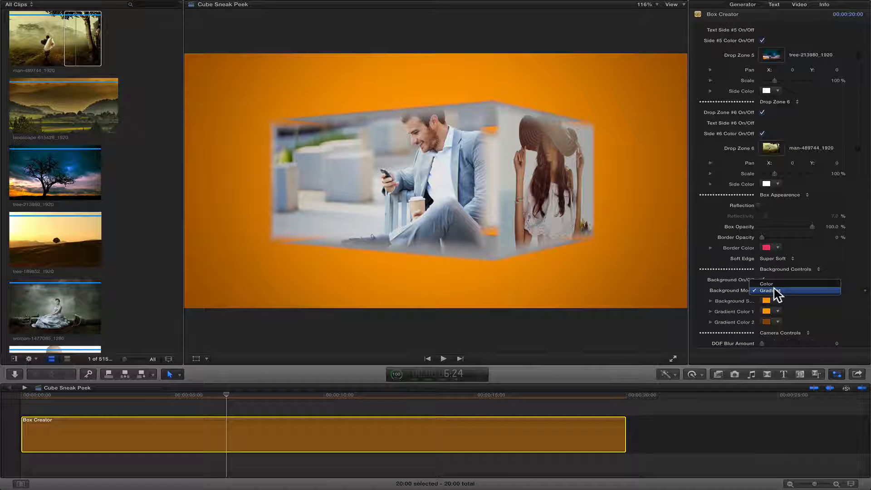
click(774, 291)
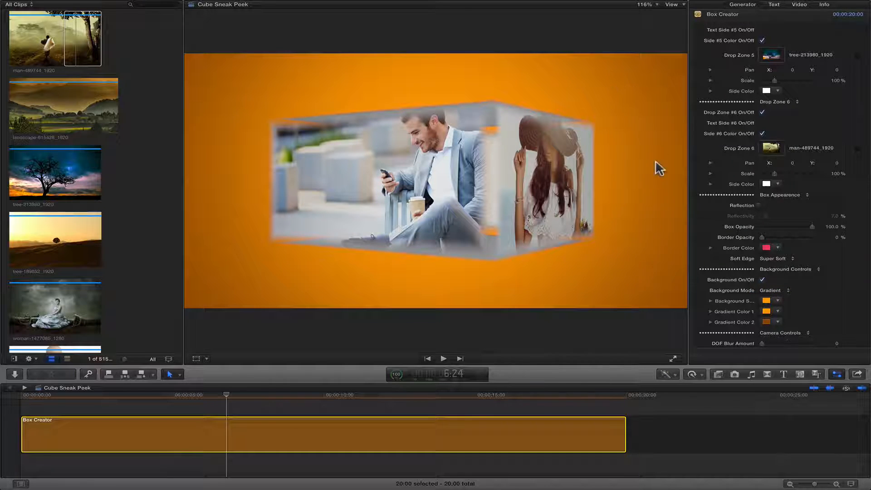
Step: Set the background's Gradient Color 1 to light pink and Gradient Color 2 to dark red
click(767, 312)
click(258, 318)
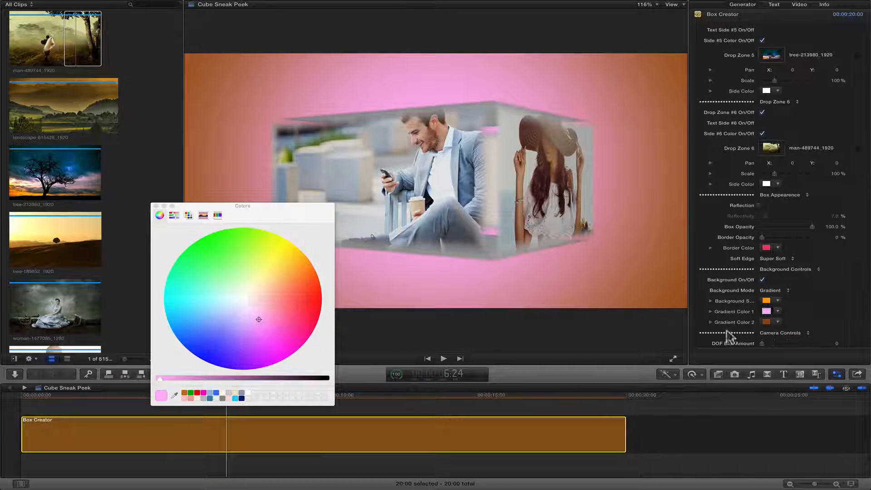
click(766, 322)
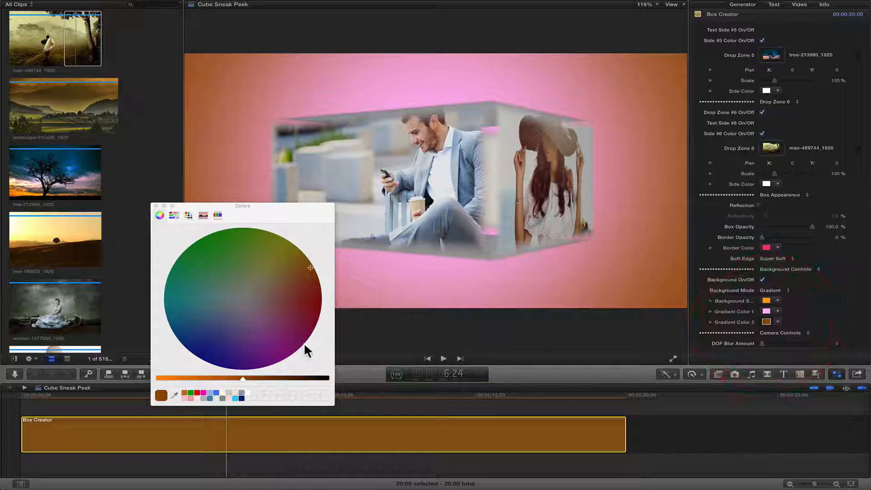
click(277, 340)
click(305, 318)
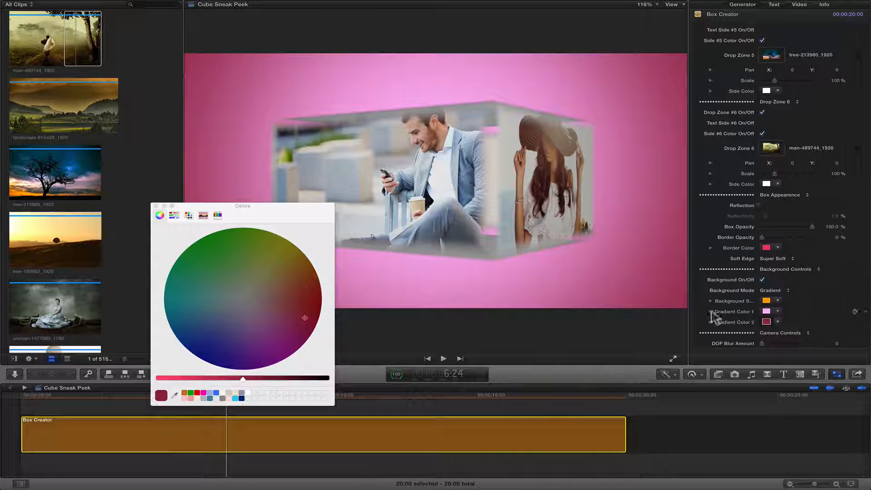
click(156, 207)
Step: Switch the Background Mode to Color
click(770, 291)
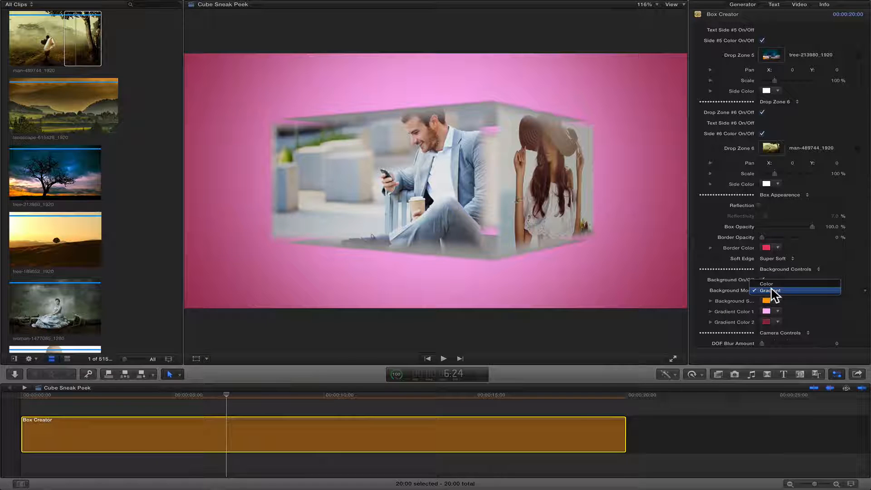
click(773, 286)
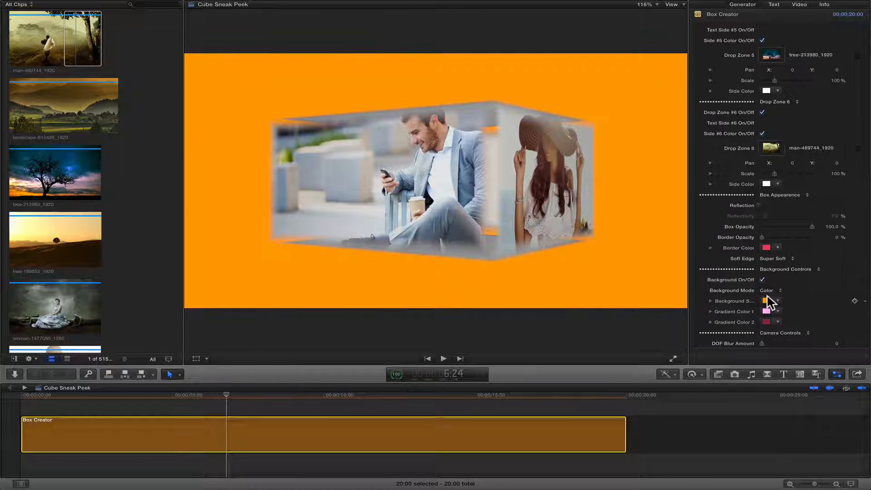
Step: Set the solid background color to light blue
click(766, 300)
click(238, 313)
click(207, 308)
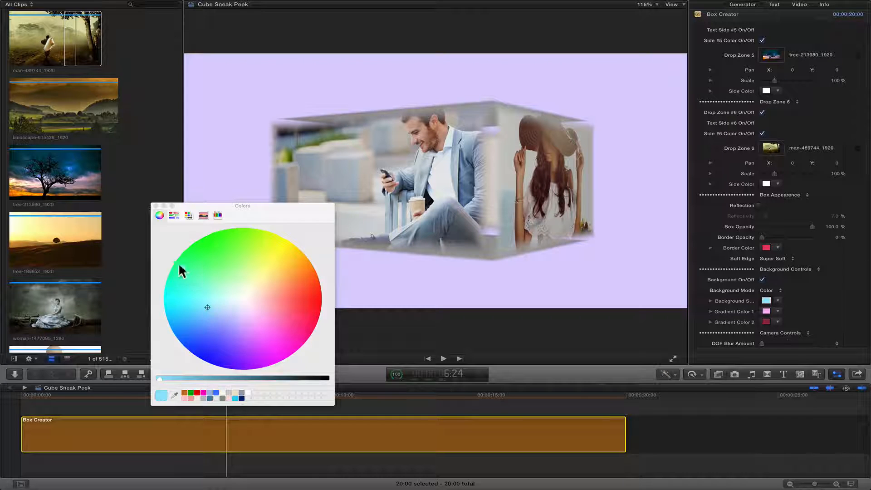
click(156, 206)
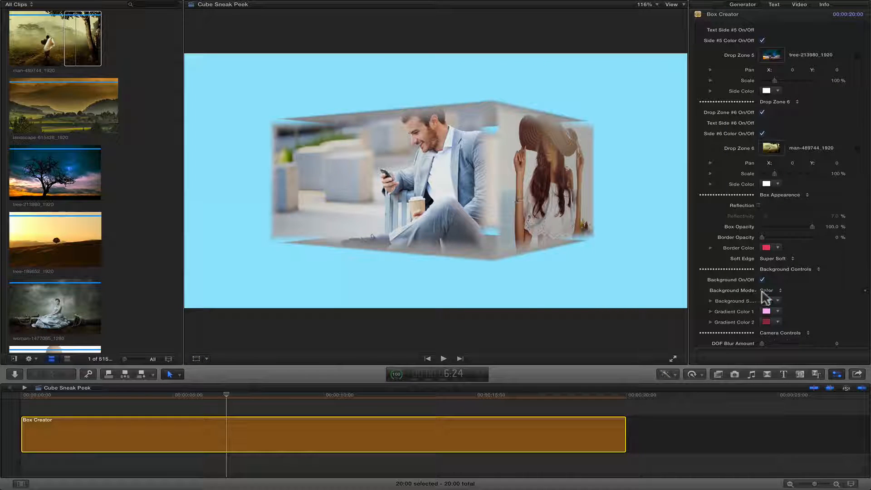
Step: Switch the Background Mode back to Gradient
click(769, 292)
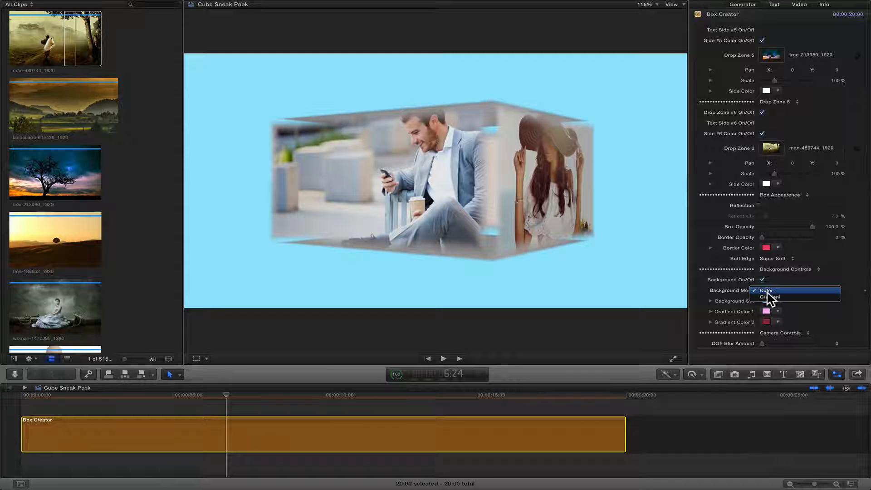
click(769, 297)
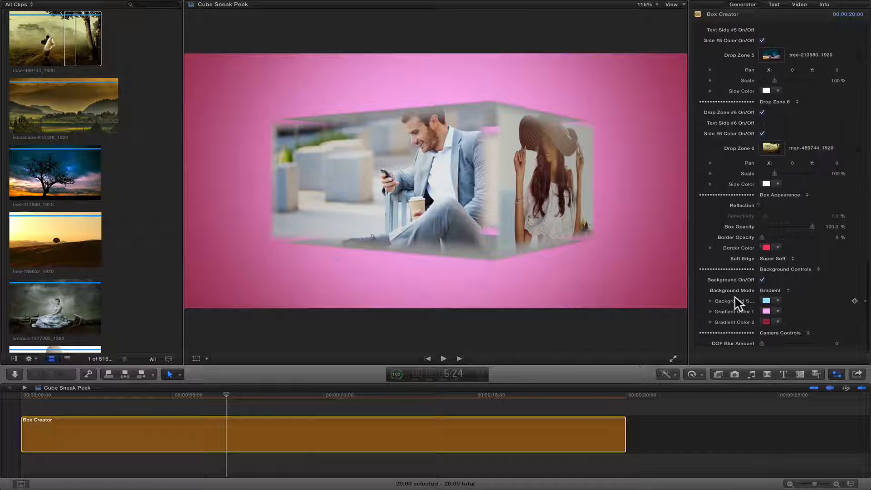
scroll(735, 297, up, 5)
scroll(735, 297, down, 5)
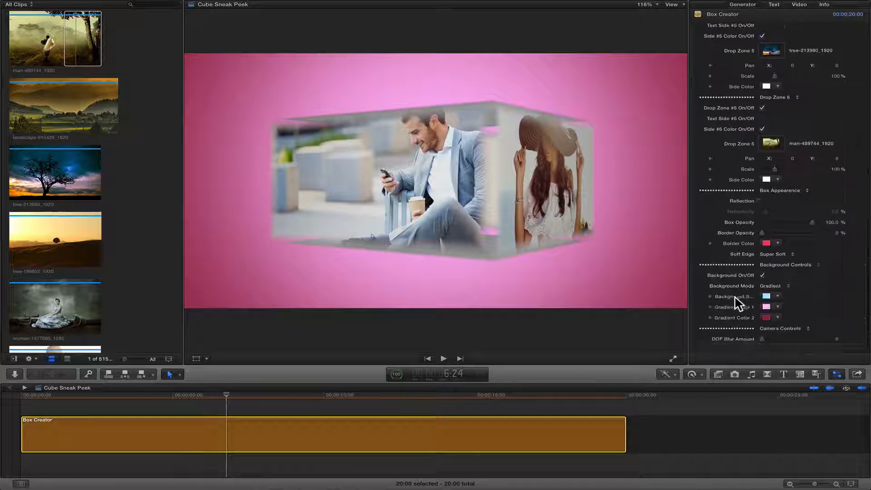
Step: Set the box's Soft Edge to Sharp and raise its Border Opacity to 100%
click(774, 259)
click(774, 233)
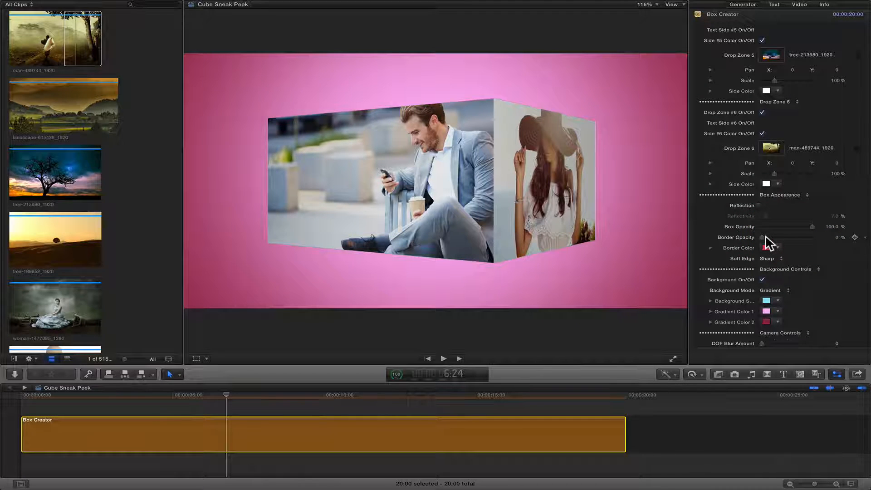
drag(803, 242, 846, 237)
scroll(740, 313, down, 1)
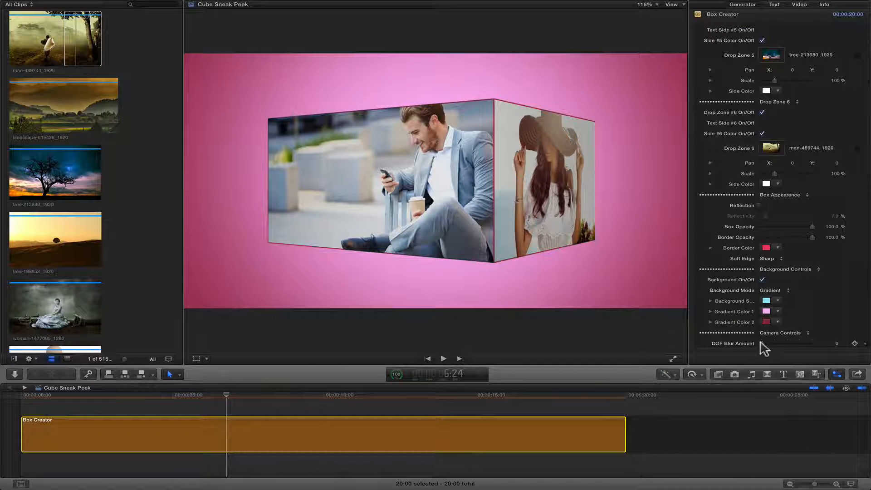
Step: Raise the DOF Blur Amount to 61 and move the playhead into the box's intro animation
drag(761, 342, 779, 344)
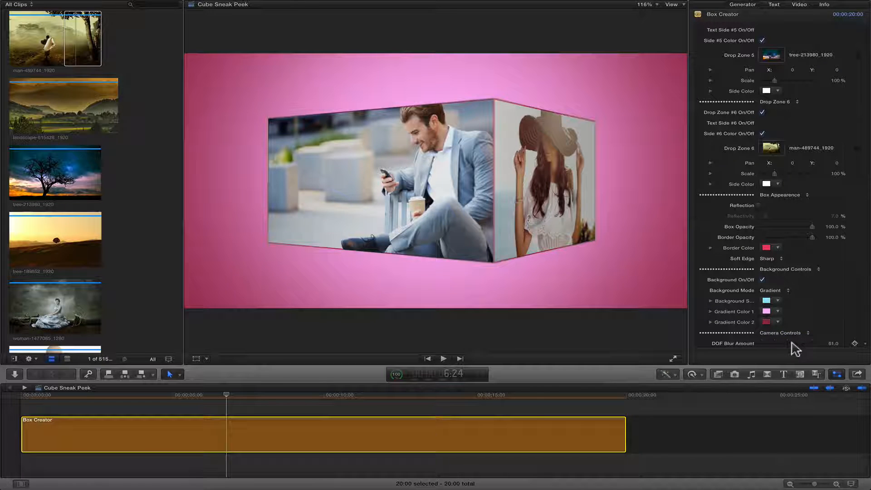
drag(152, 400, 36, 394)
Step: Set the intro animation's Position Presets to Far Away and scrub through the intro up to about 5 seconds
scroll(715, 136, up, 2)
scroll(715, 136, up, 15)
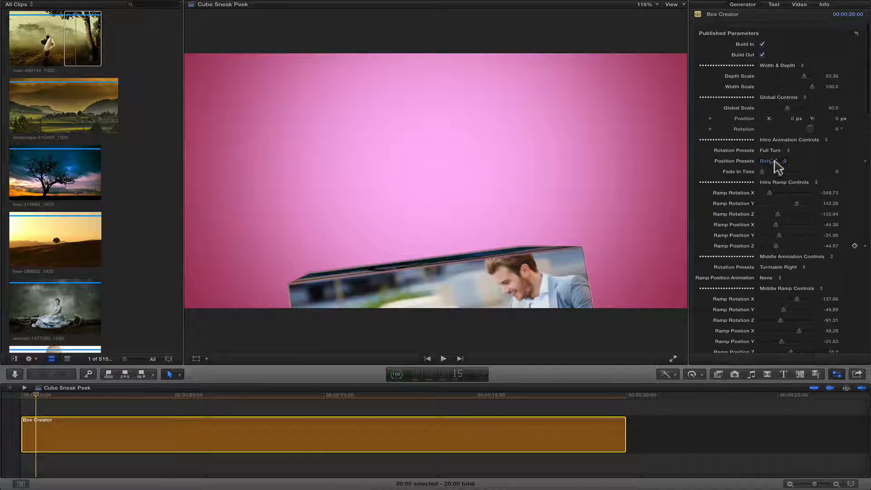
click(780, 166)
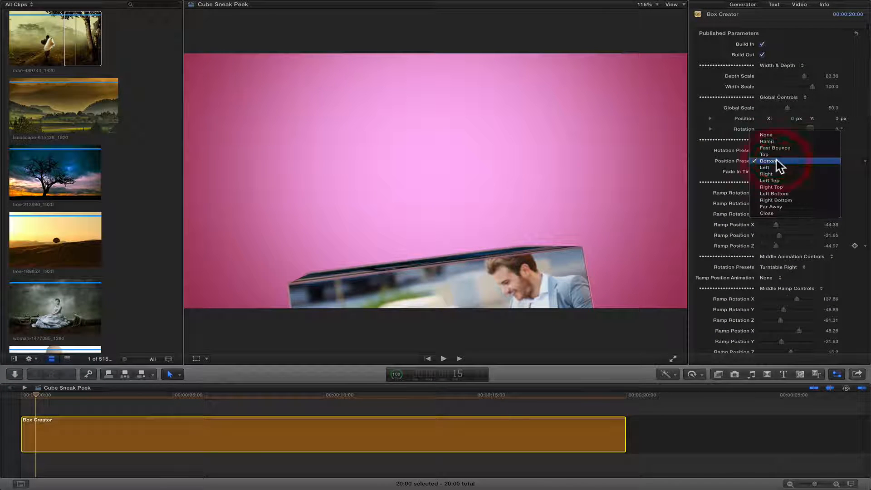
click(774, 210)
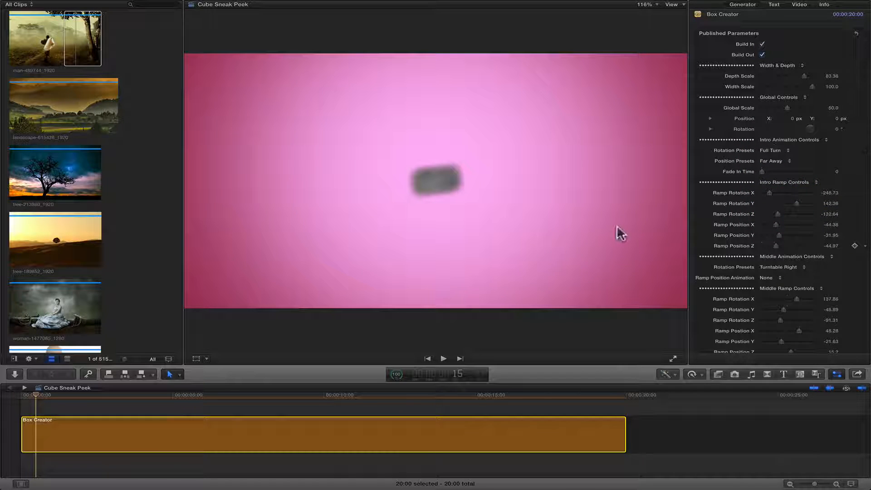
drag(36, 394, 166, 396)
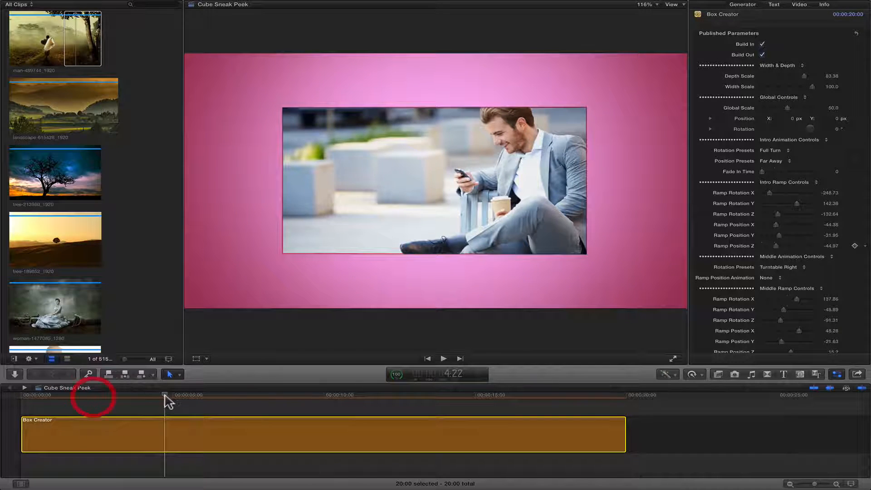
mouse_move(167, 395)
mouse_down()
mouse_move(181, 395)
mouse_move(132, 396)
mouse_move(181, 395)
mouse_up()
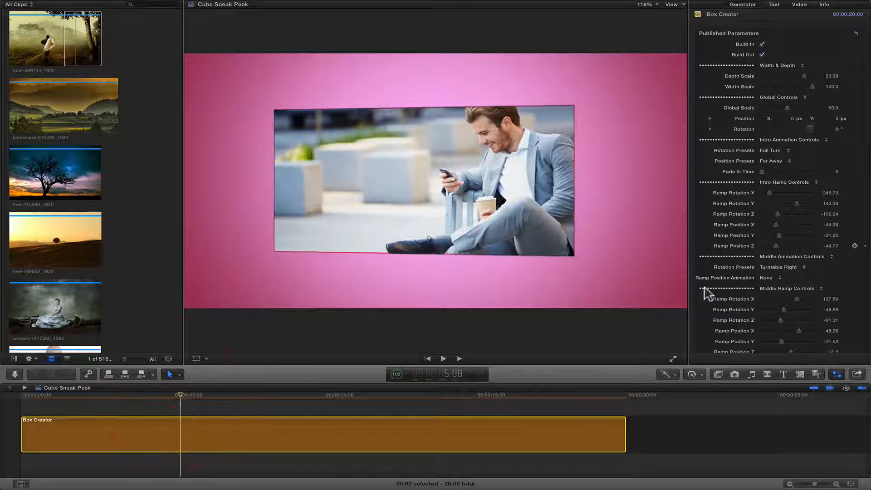
Step: Set the DOF Blur Amount to 7 and scrub through the intro and middle animation to check the box
scroll(739, 291, down, 20)
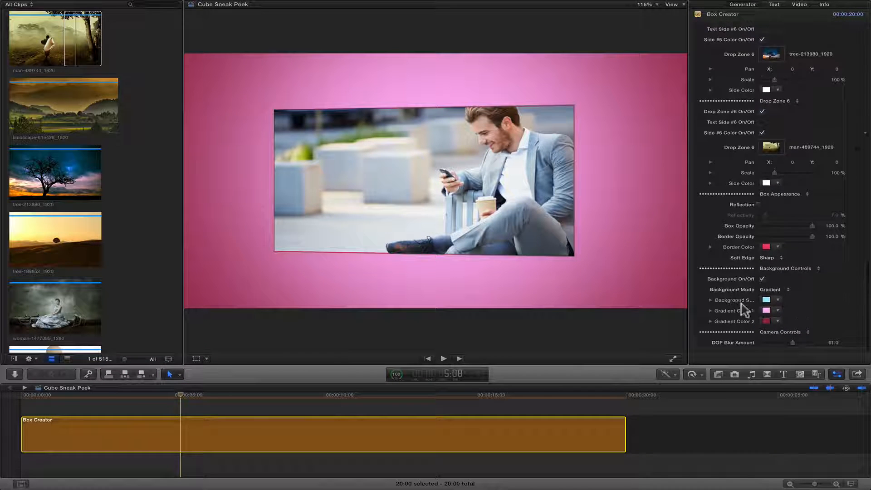
drag(774, 343, 765, 344)
drag(136, 399, 181, 391)
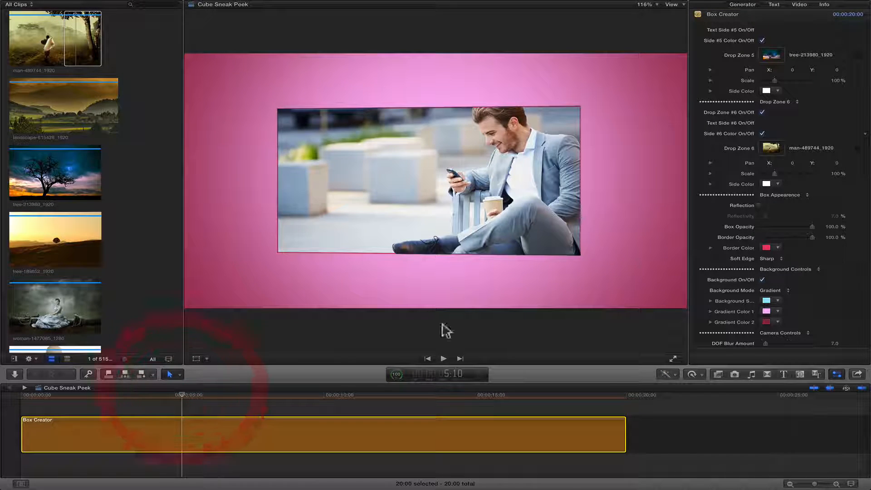
drag(375, 396, 351, 393)
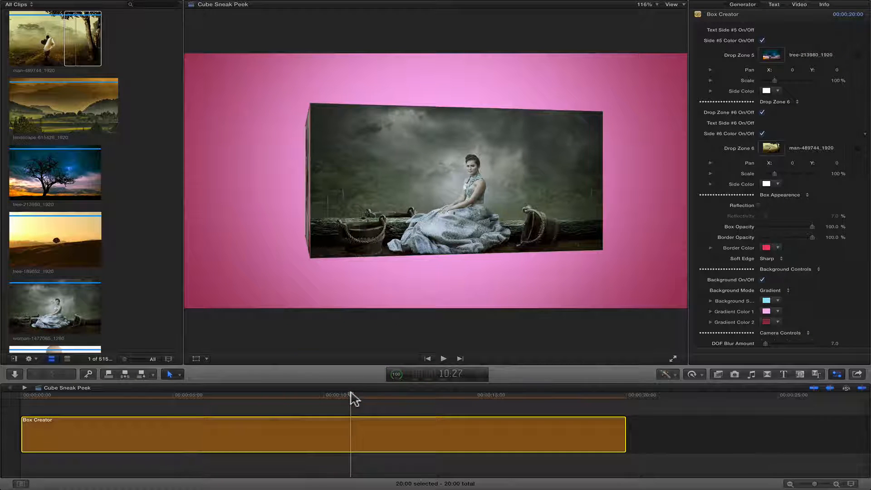
scroll(728, 229, up, 15)
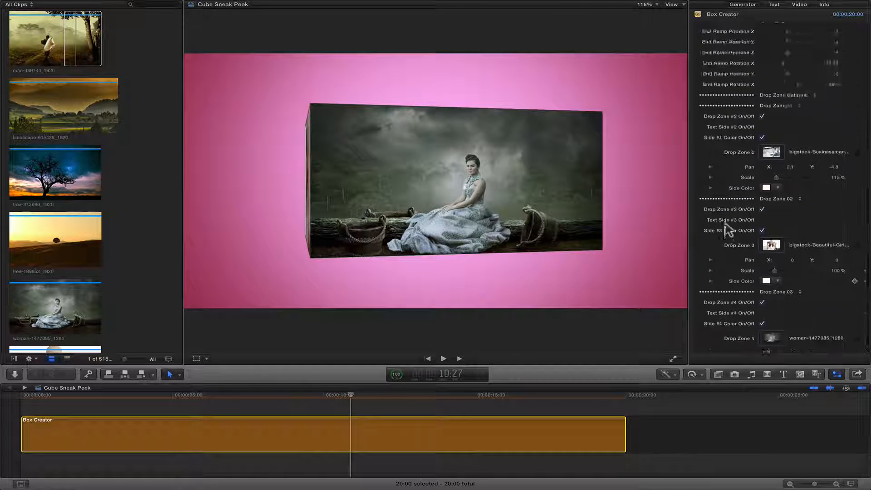
scroll(729, 229, down, 10)
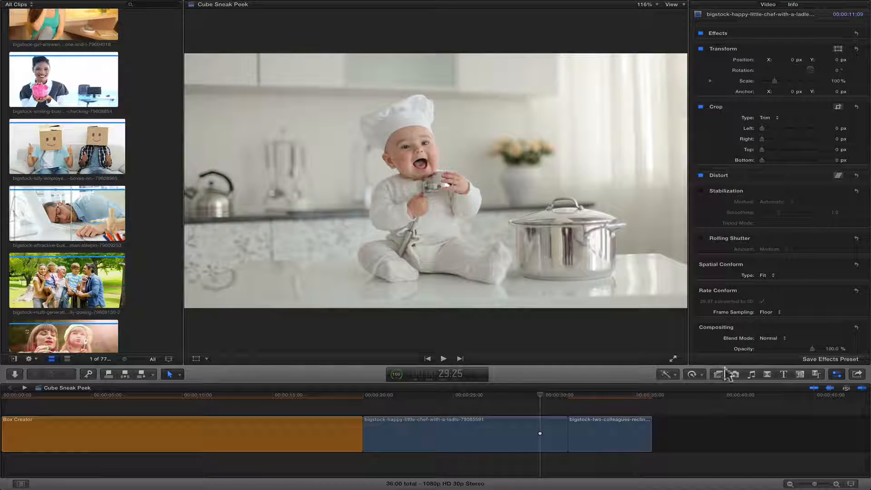
Step: Search the transitions for "box" and apply Box Creator - Transition between the little chef and two colleagues clips
click(767, 375)
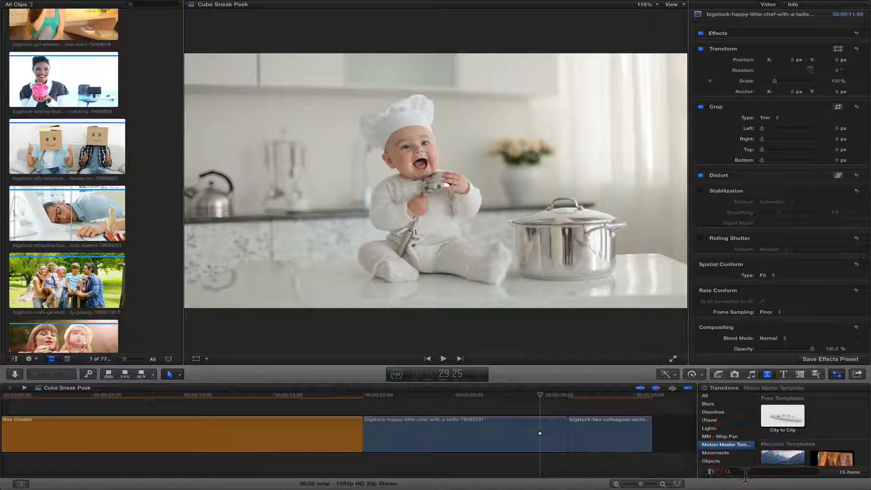
text(box)
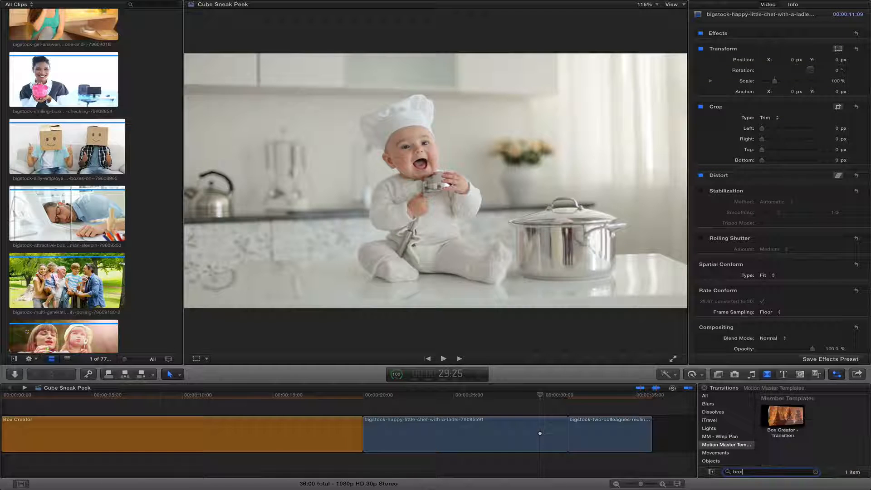
drag(788, 420, 582, 432)
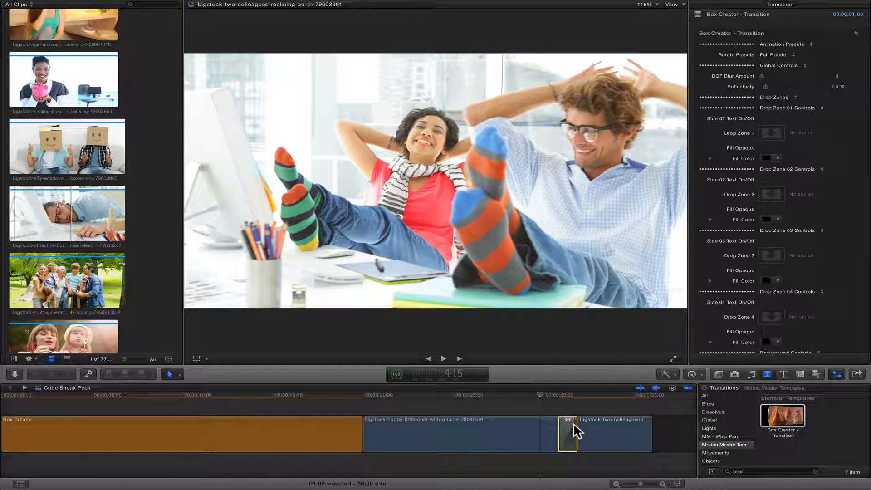
Step: Lengthen the Box Creator transition to 3:02 and scrub to a frame where the rotating box shows two sides
drag(577, 427, 594, 428)
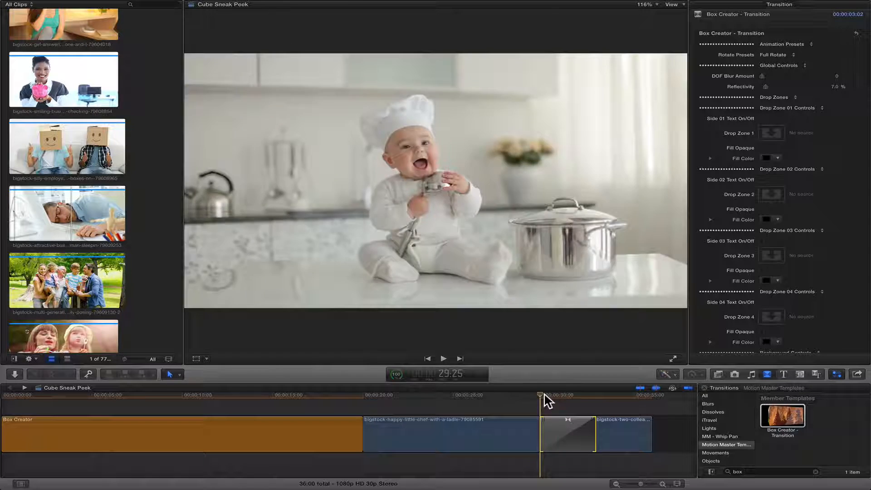
click(561, 427)
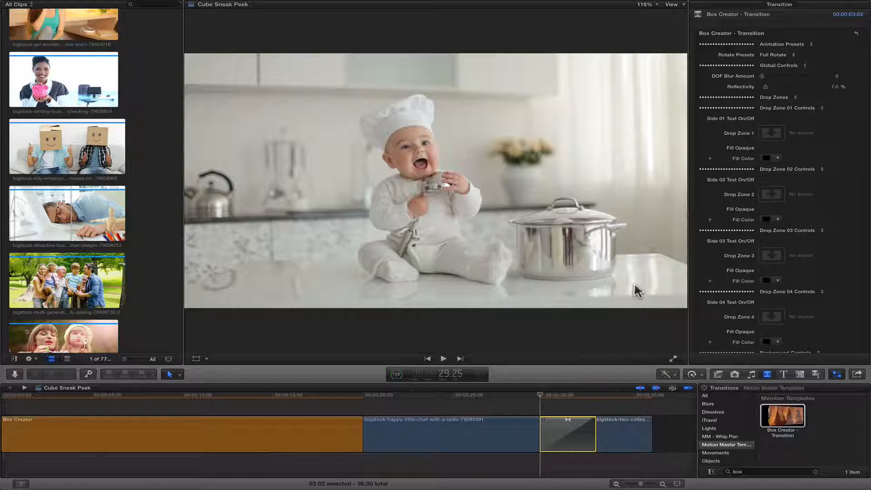
drag(547, 396, 558, 398)
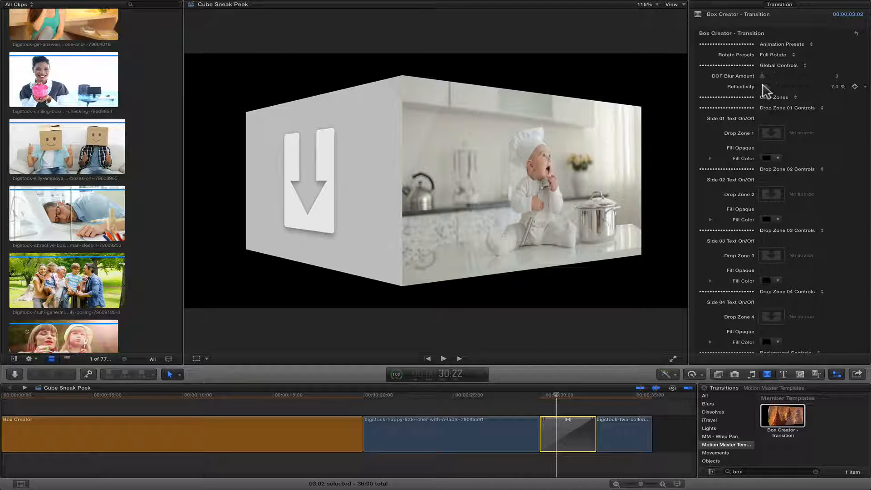
Step: Try a DOF Blur Amount of 3 on the transition, return it to 0, and set the Reflectivity to 0%
mouse_move(764, 76)
mouse_down()
mouse_move(787, 80)
mouse_move(766, 84)
mouse_up()
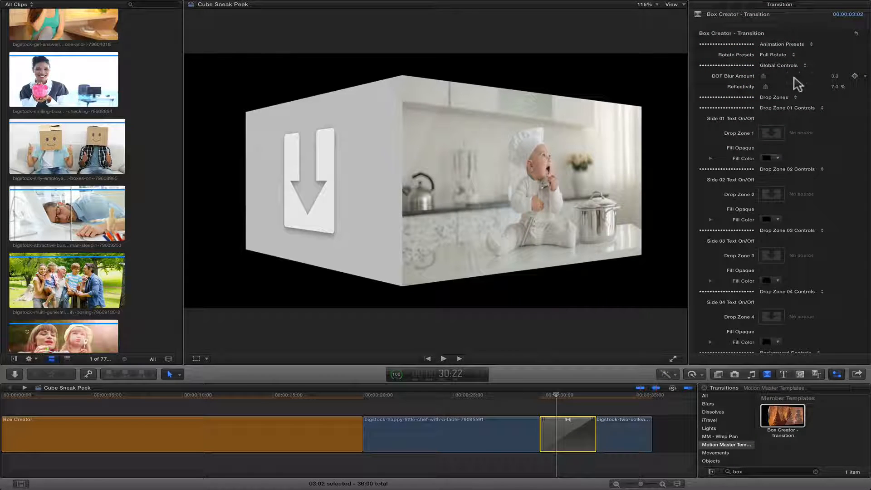
drag(766, 82, 747, 94)
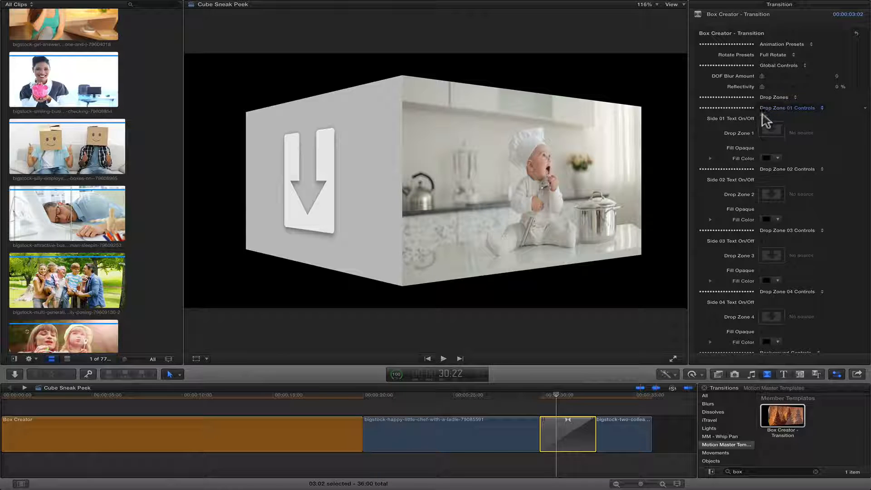
Step: Try the text on side 02 of the transition and turn it back off
click(763, 180)
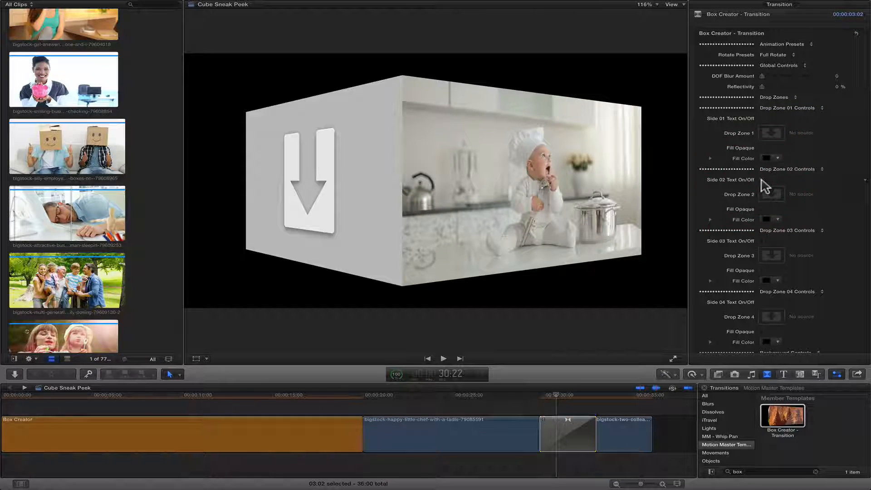
click(763, 180)
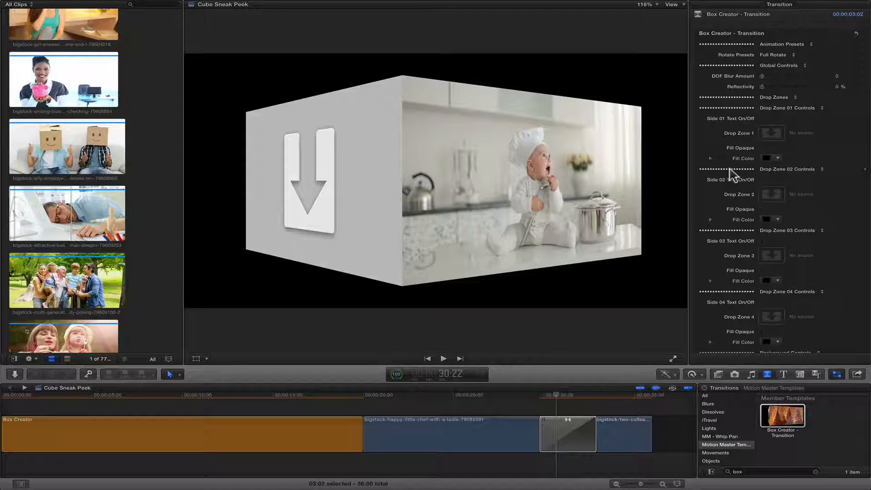
Step: Fill Drop Zone 1 with the girl holding a phone clip and Drop Zone 2 with the smiling businesswoman clip
click(770, 134)
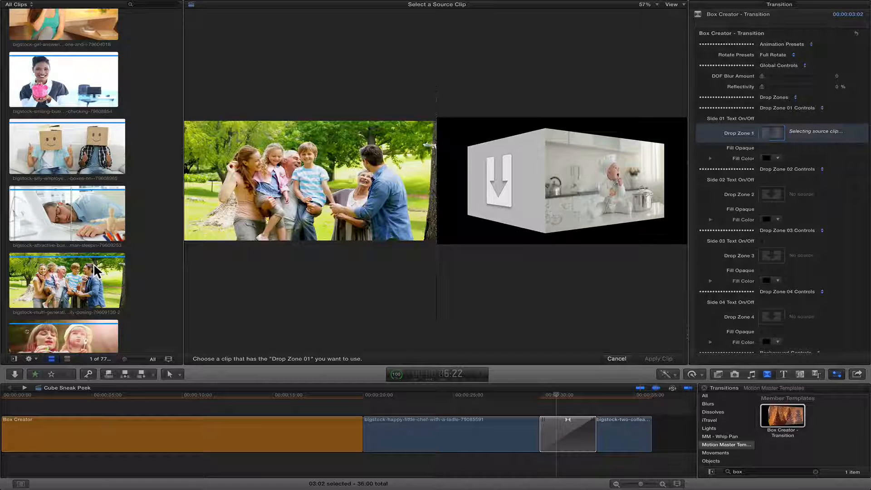
scroll(95, 272, up, 5)
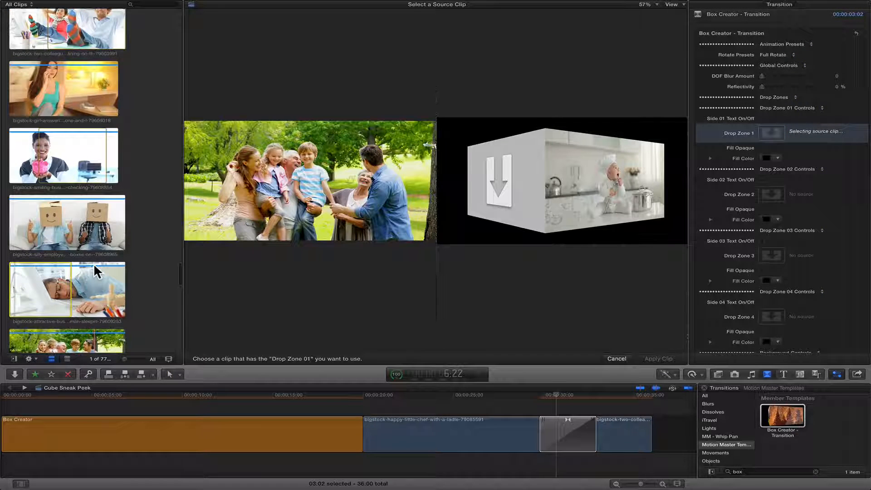
click(19, 111)
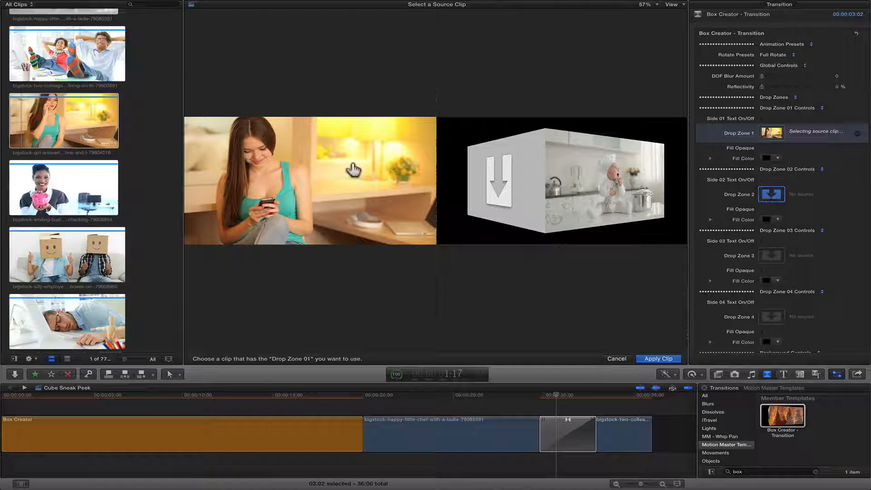
click(64, 188)
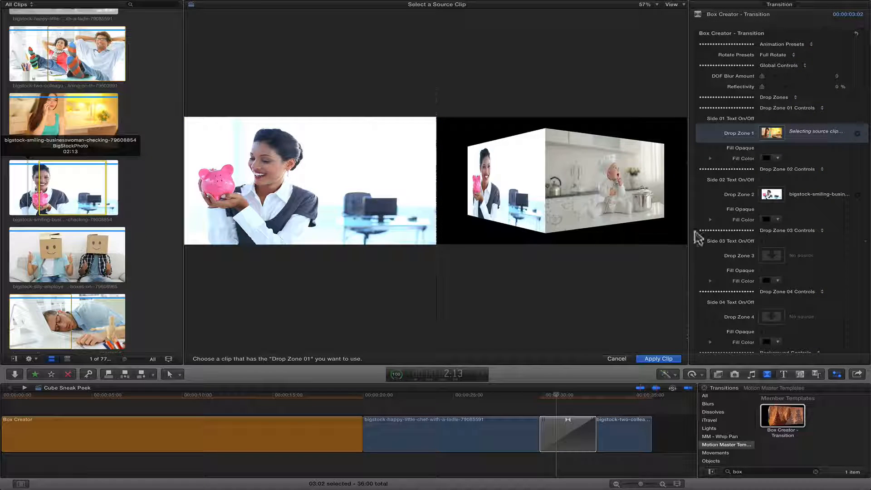
Step: Fill Drop Zone 3 with the box-headed employees clip and Drop Zone 4 with the sleeping businessman clip, and apply them
click(771, 256)
click(62, 271)
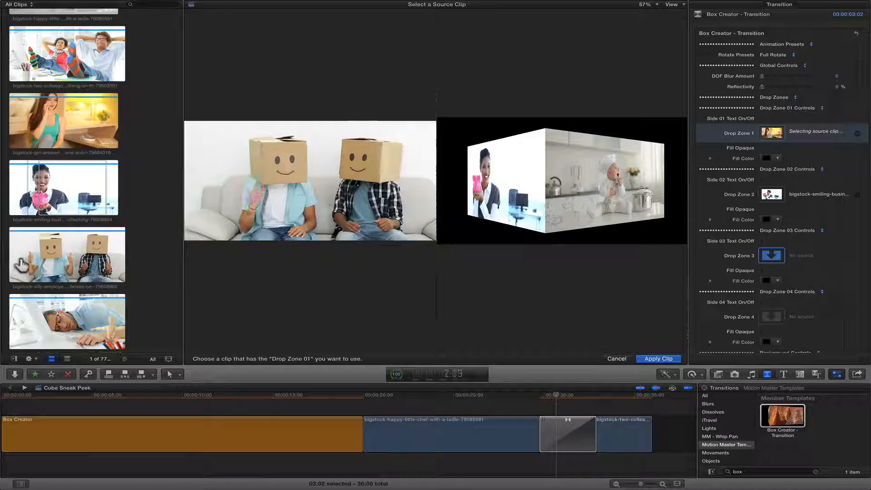
click(771, 318)
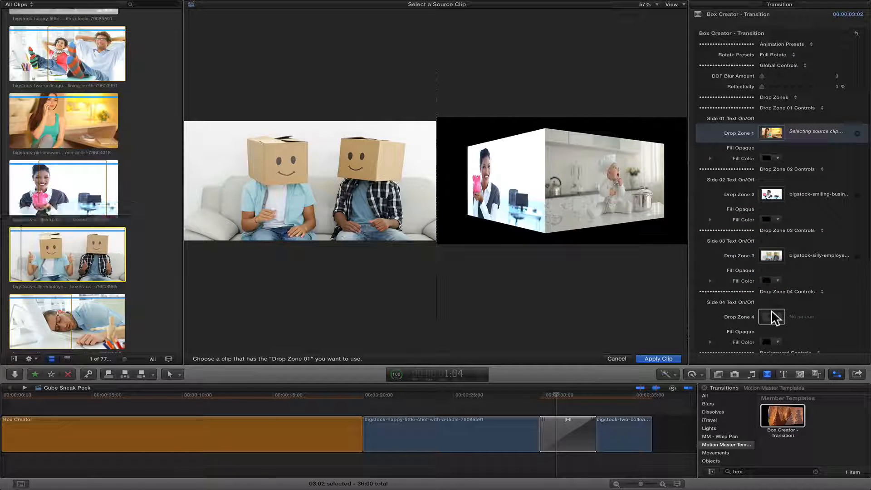
click(71, 325)
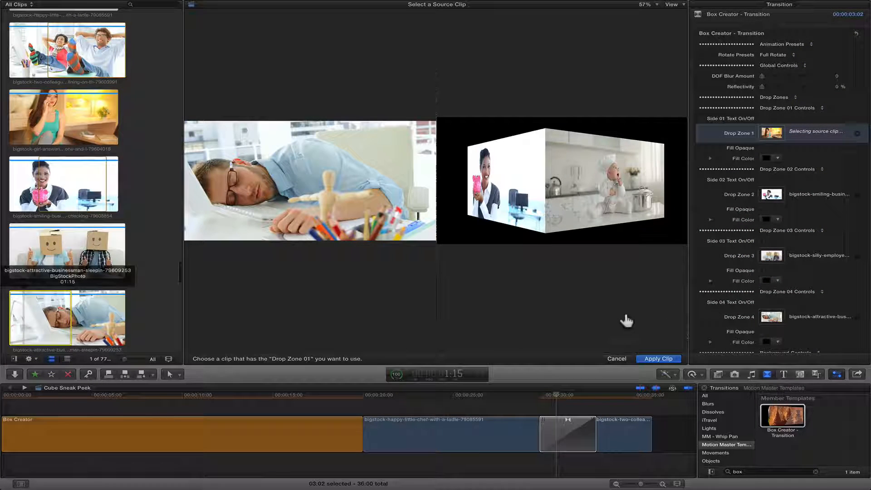
scroll(725, 295, down, 5)
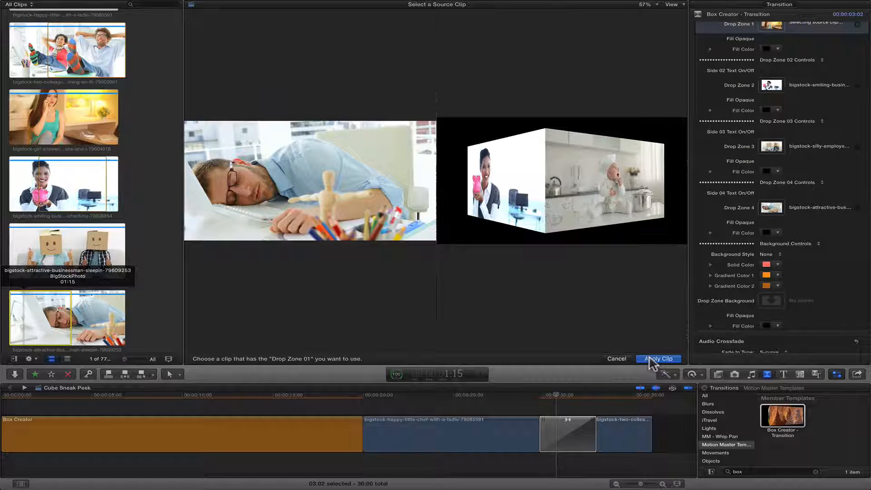
click(652, 358)
Step: Scrub and play the Box Creator transitions on the timeline and look through the available Rotate Presets
click(567, 394)
mouse_move(573, 394)
mouse_down()
mouse_move(584, 394)
mouse_move(554, 398)
mouse_move(567, 396)
mouse_up()
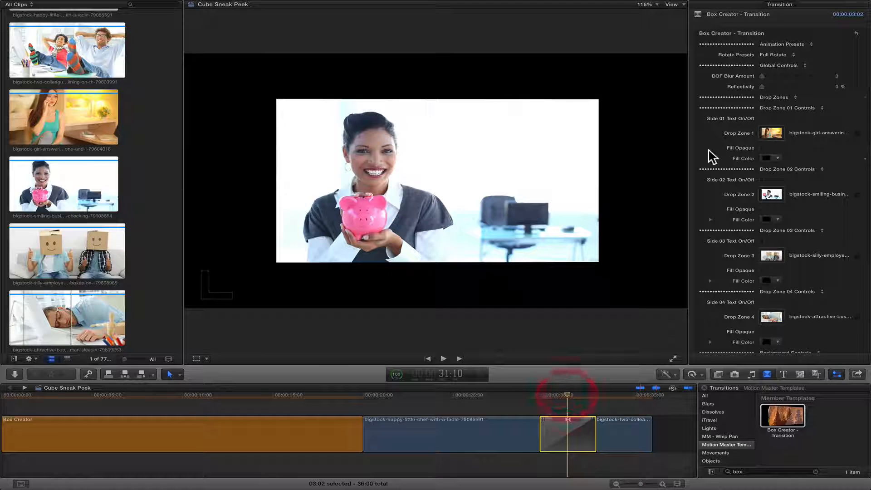
click(773, 55)
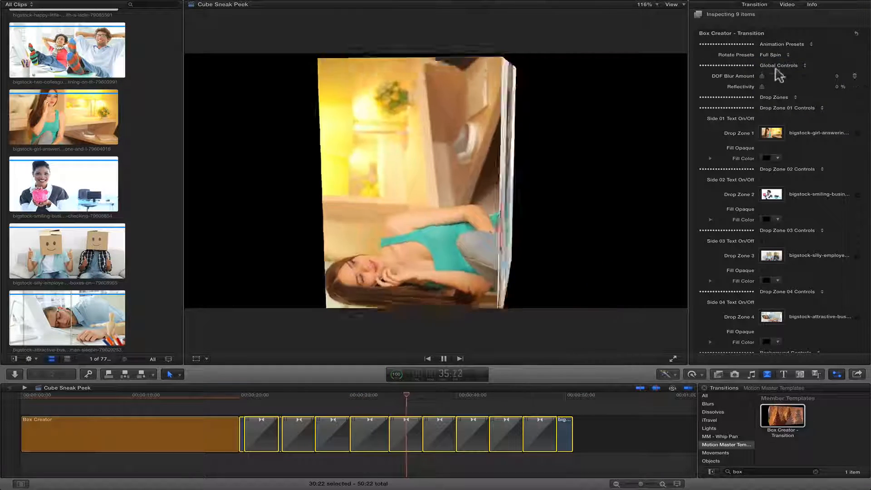
click(777, 63)
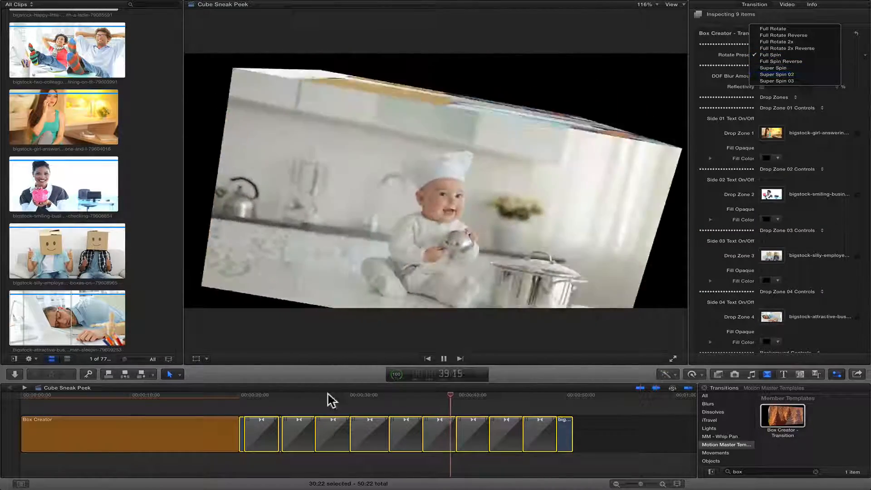
click(243, 404)
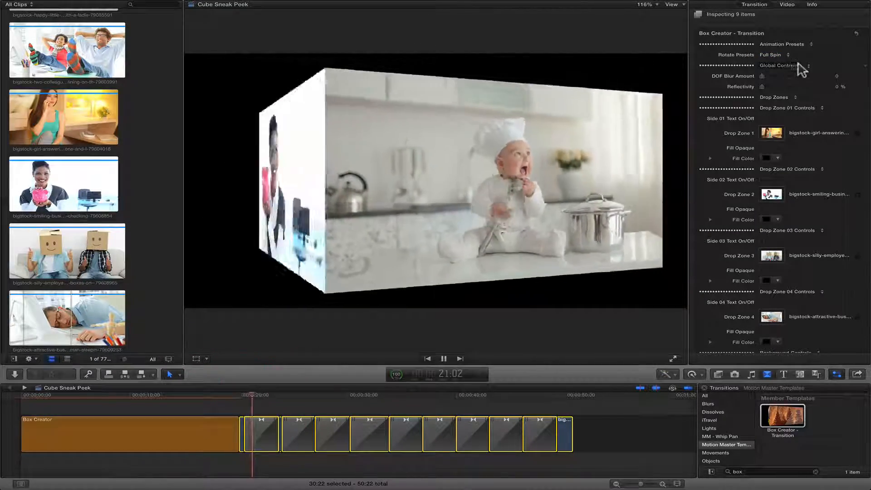
click(777, 55)
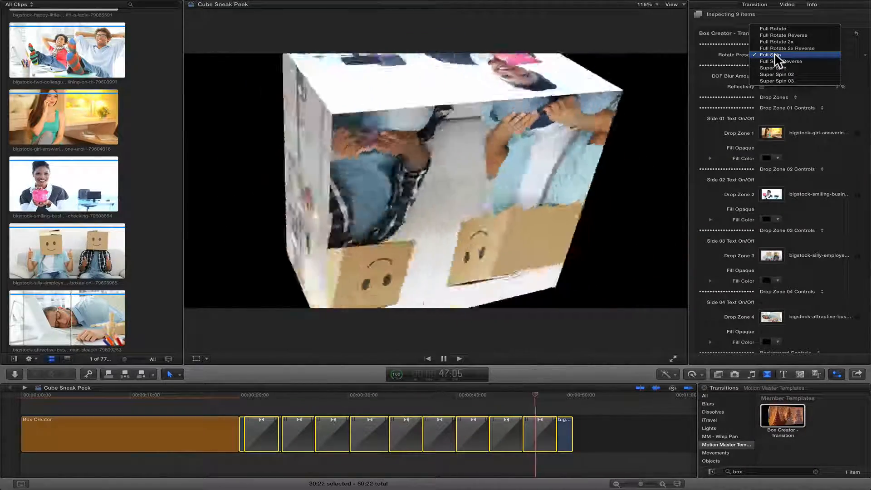
Step: Select the last Box Creator transition and try its Background Style as Solid Color and Gradient Color
click(549, 421)
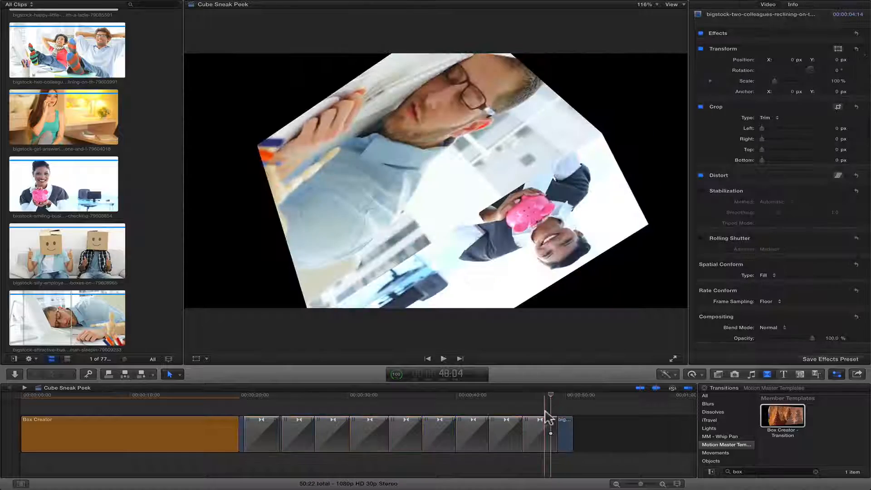
click(549, 421)
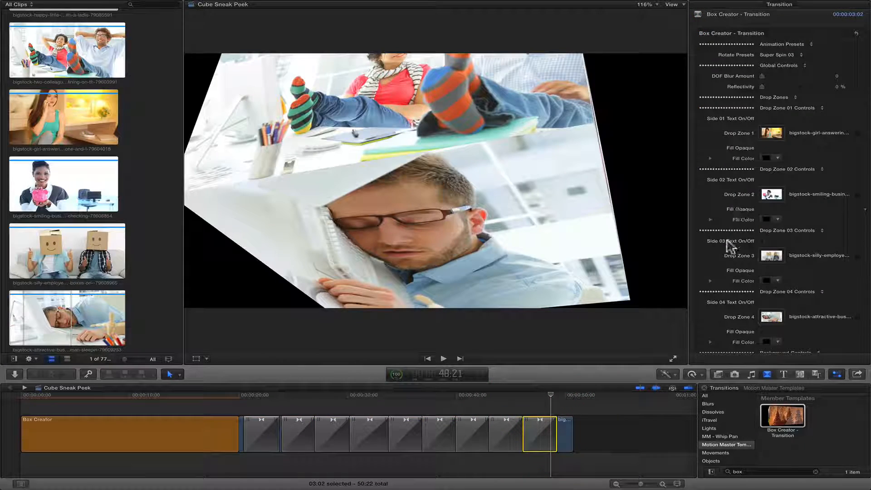
scroll(730, 245, down, 4)
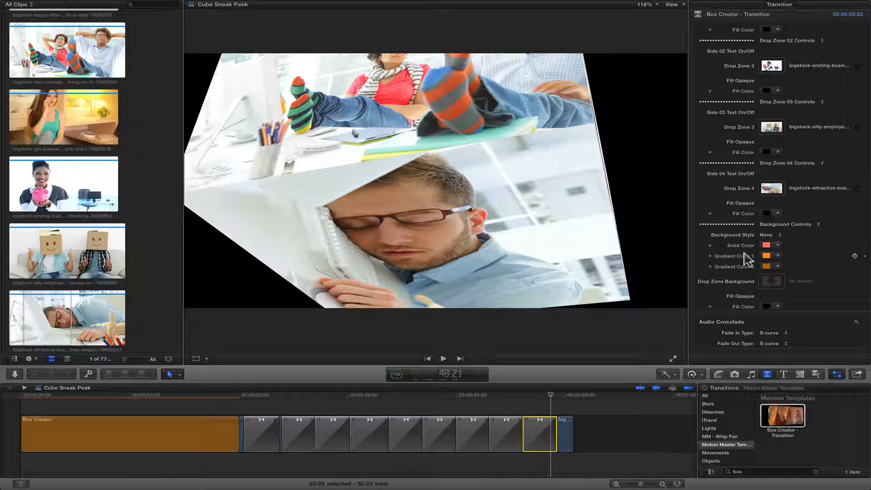
click(770, 235)
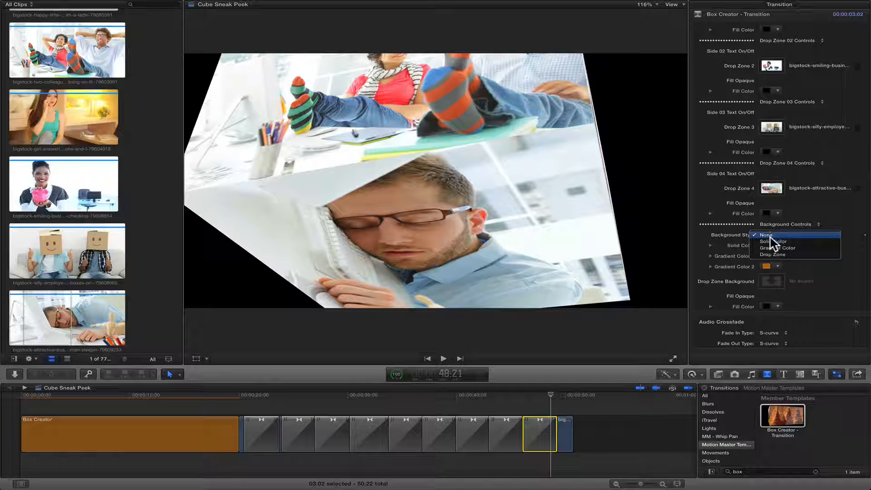
click(772, 241)
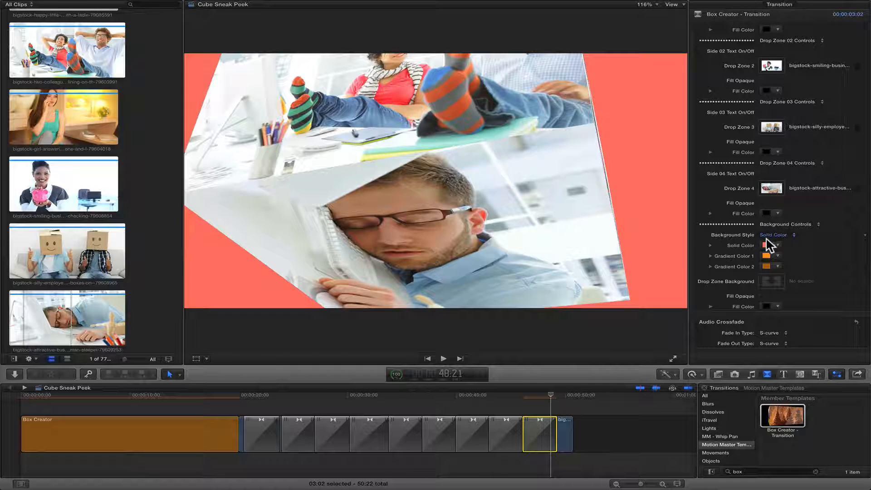
click(769, 236)
click(769, 241)
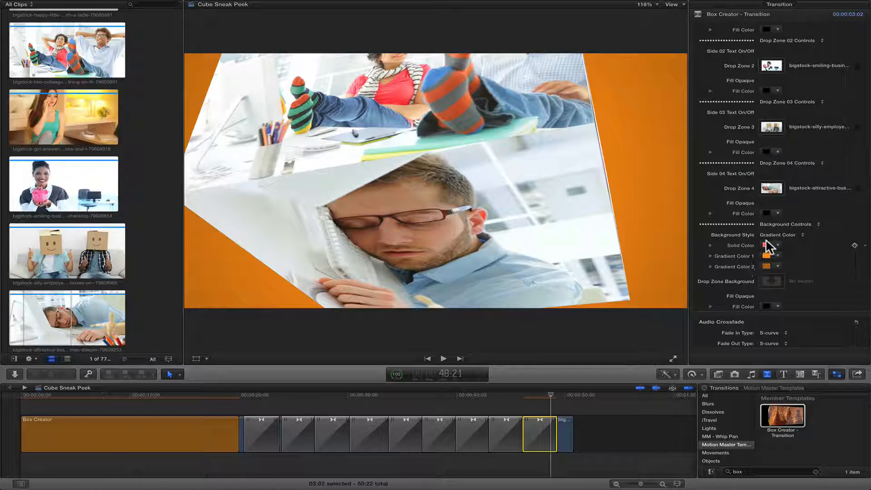
Step: Set the transition's Background Style to Drop Zone and fill Drop Zone Background with the Rio de Janeiro mountain views clip
click(774, 235)
click(772, 237)
click(771, 282)
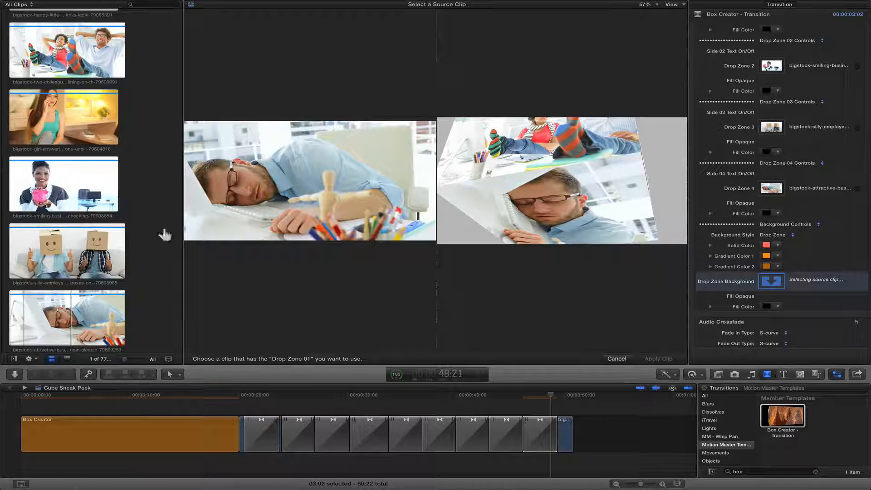
scroll(50, 247, down, 10)
scroll(50, 247, down, 5)
scroll(50, 247, up, 5)
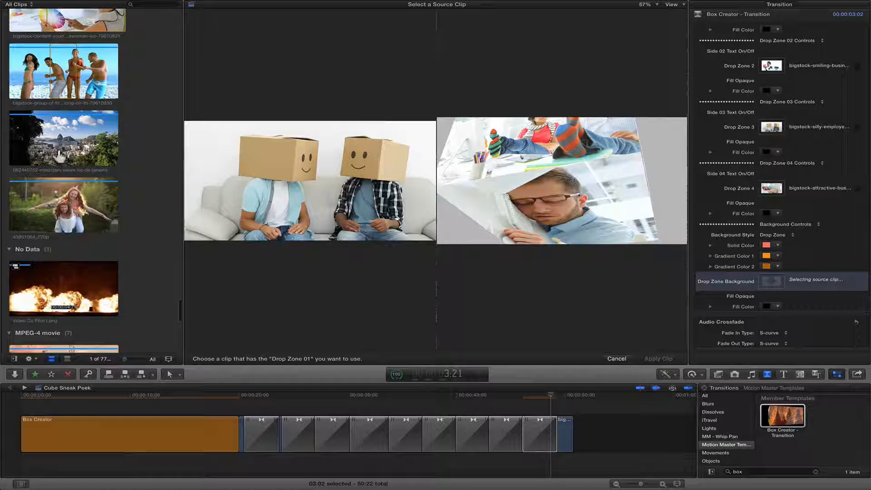
click(58, 154)
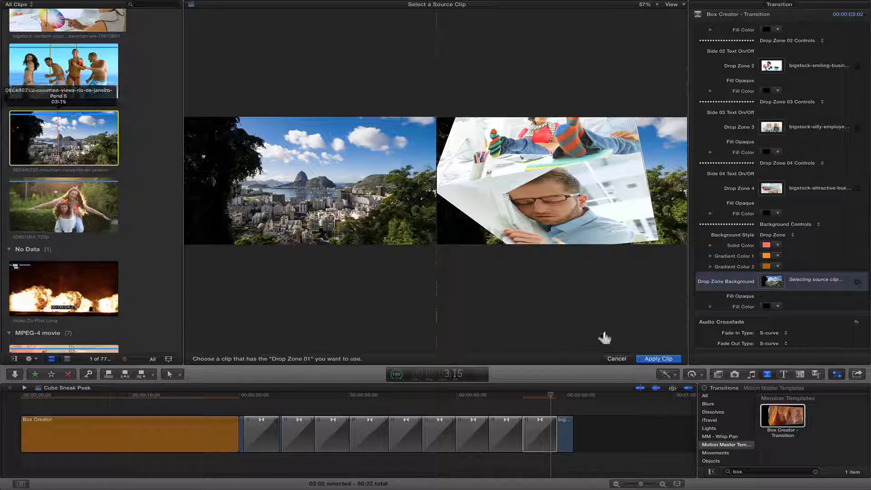
click(658, 359)
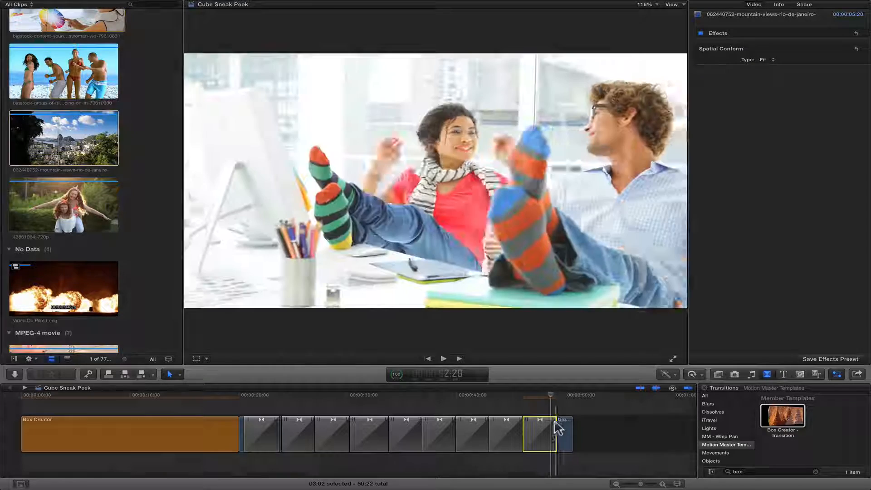
click(548, 433)
scroll(740, 295, down, 8)
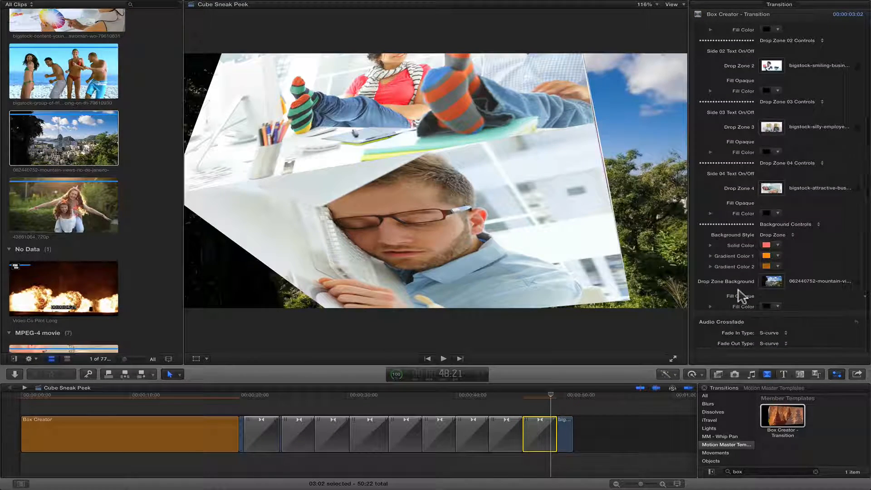
scroll(740, 297, up, 5)
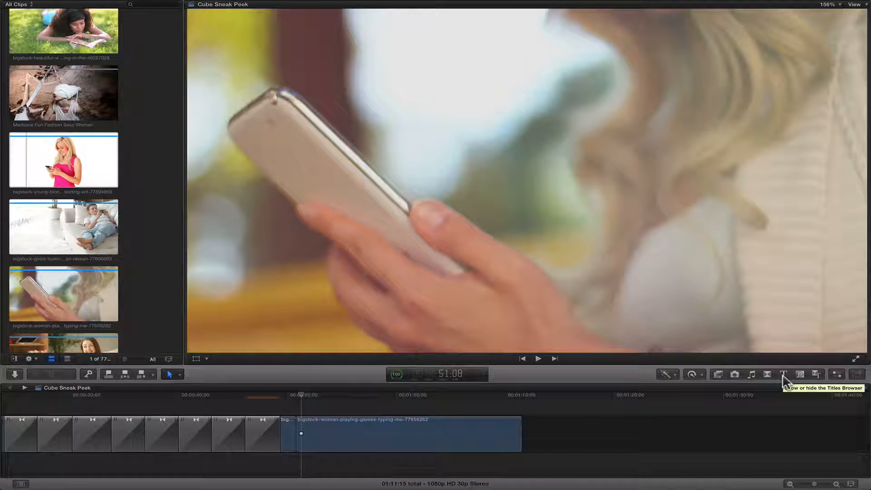
Step: Add the Box Creator - Lower Third title from Motion Master Templates above the woman typing clip and show its parameters
click(783, 377)
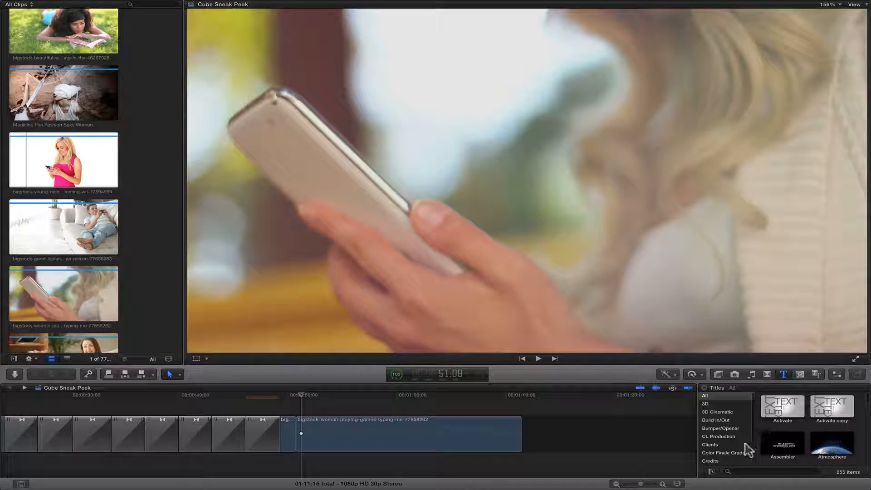
scroll(730, 455, down, 3)
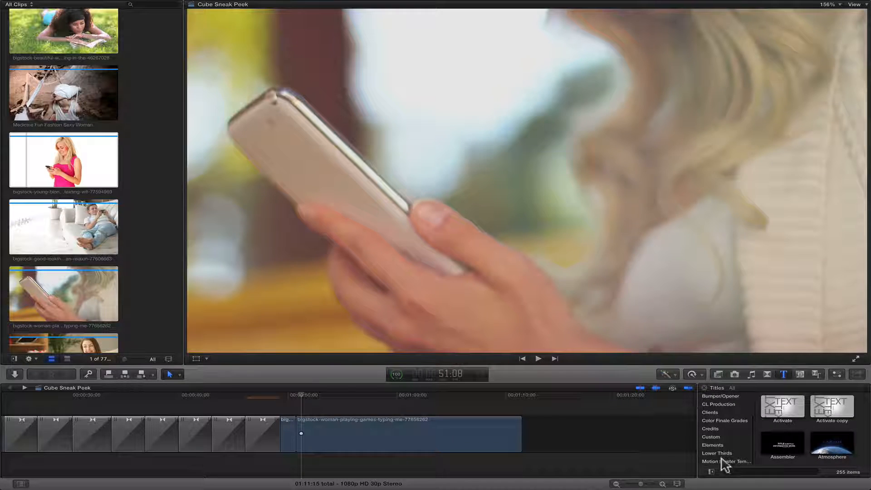
click(724, 462)
click(746, 474)
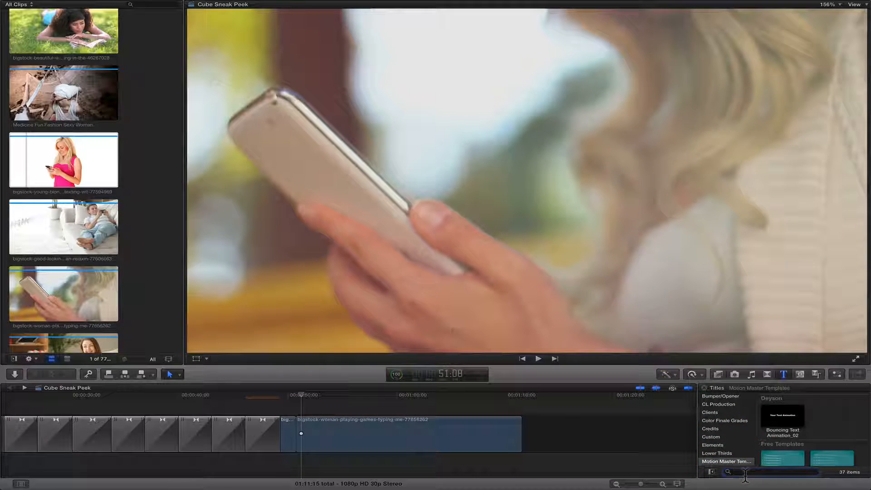
drag(783, 420, 301, 405)
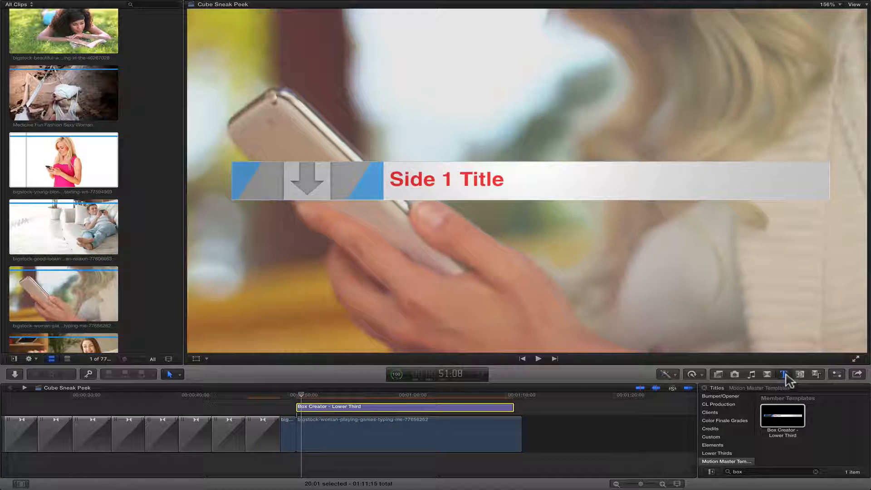
click(785, 374)
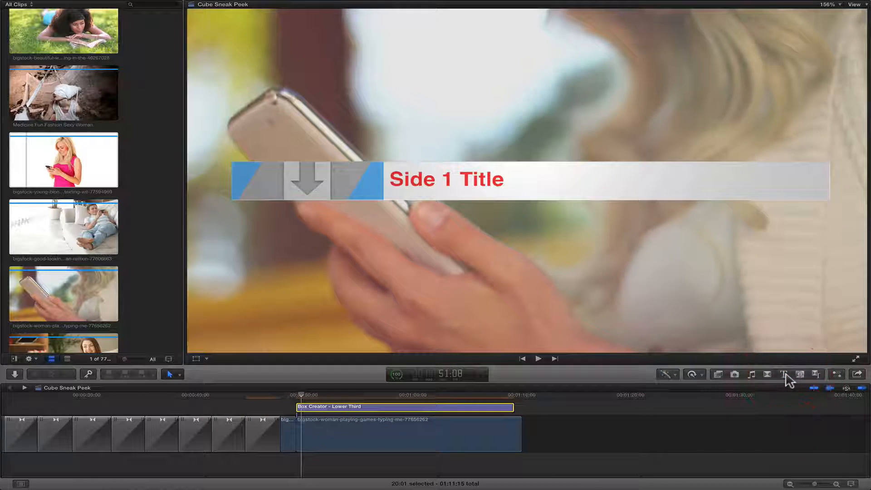
click(837, 374)
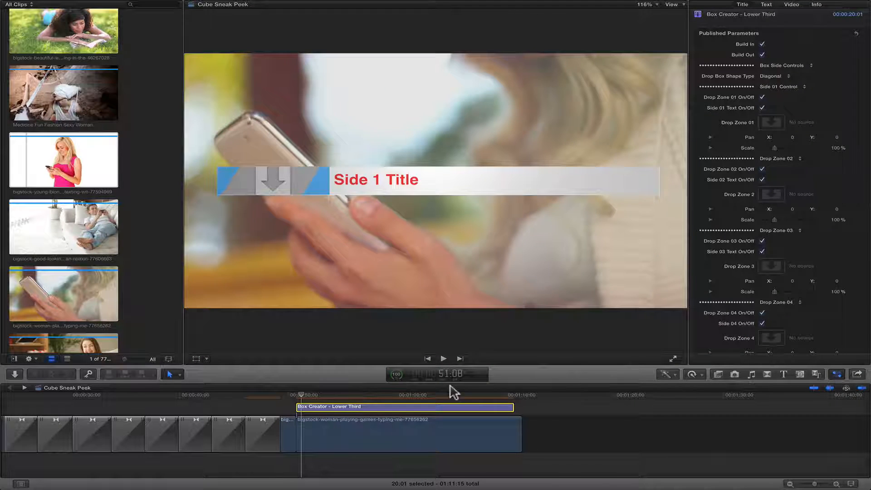
click(303, 395)
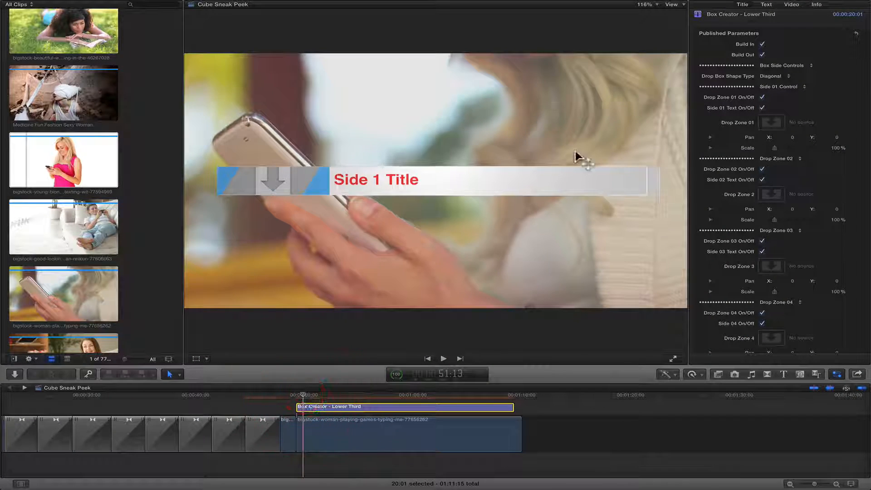
Step: Try the lower third with Build In and Build Out off and switch both back on
click(762, 44)
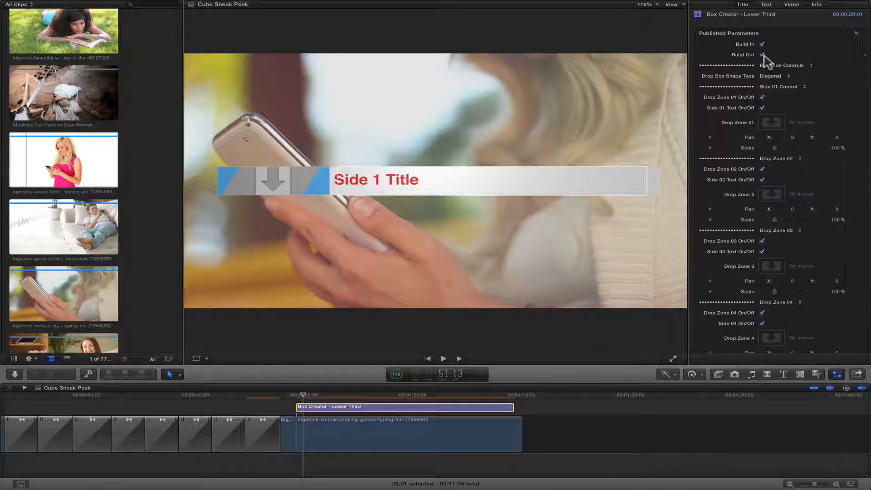
scroll(728, 170, down, 5)
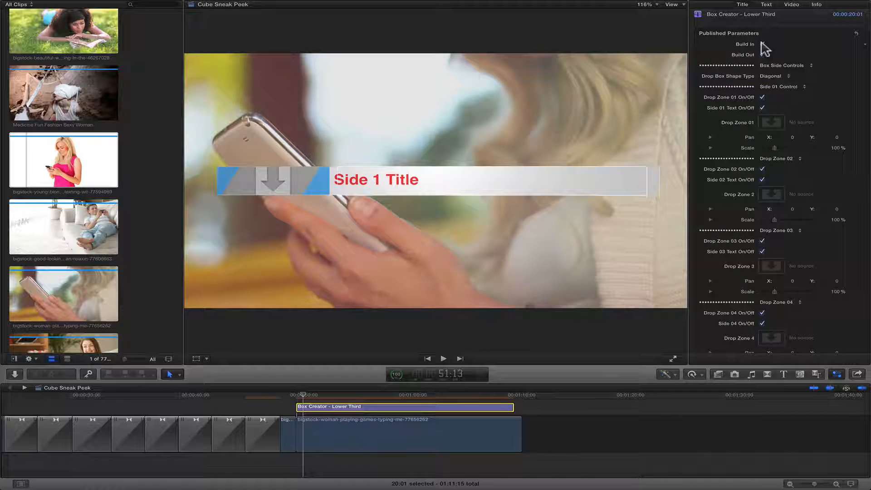
click(762, 55)
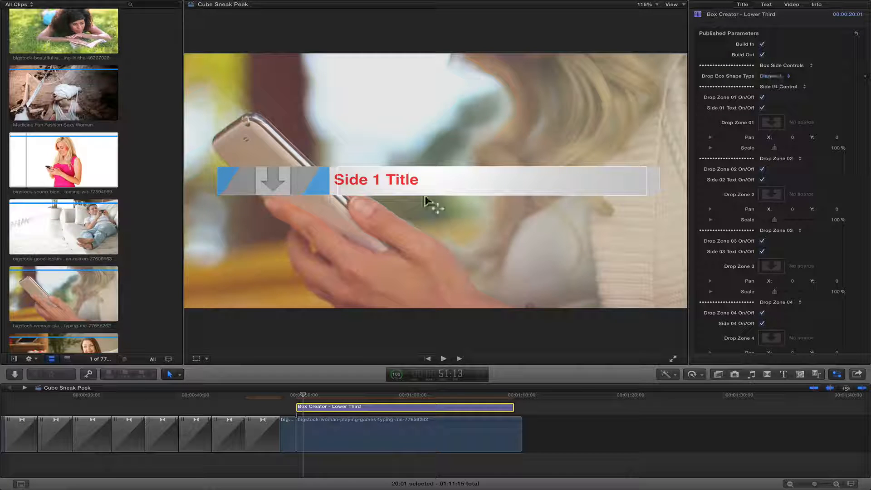
Step: Try the lower third's Drop Box Shape Type as Circle and None, and set it back to Diagonal
click(769, 80)
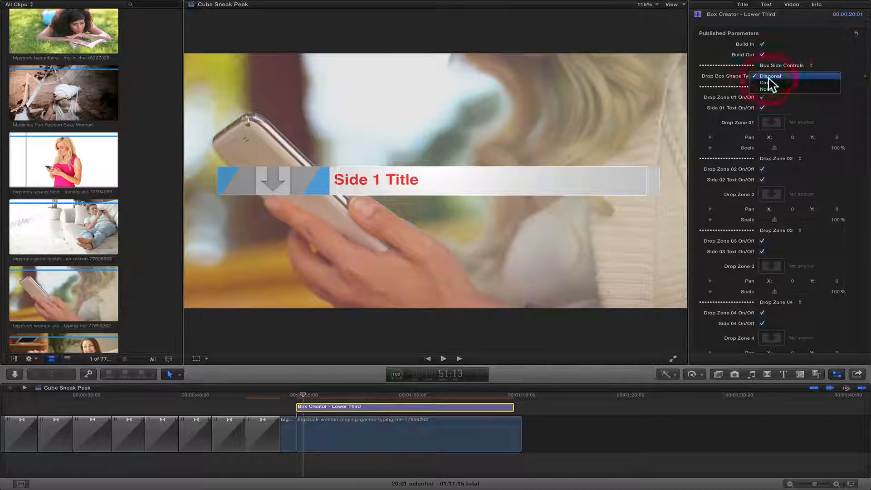
click(770, 83)
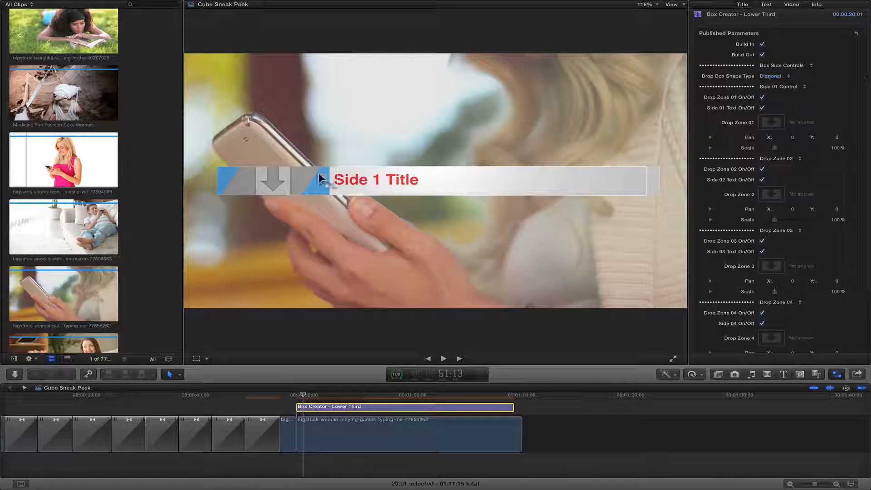
click(771, 75)
click(767, 82)
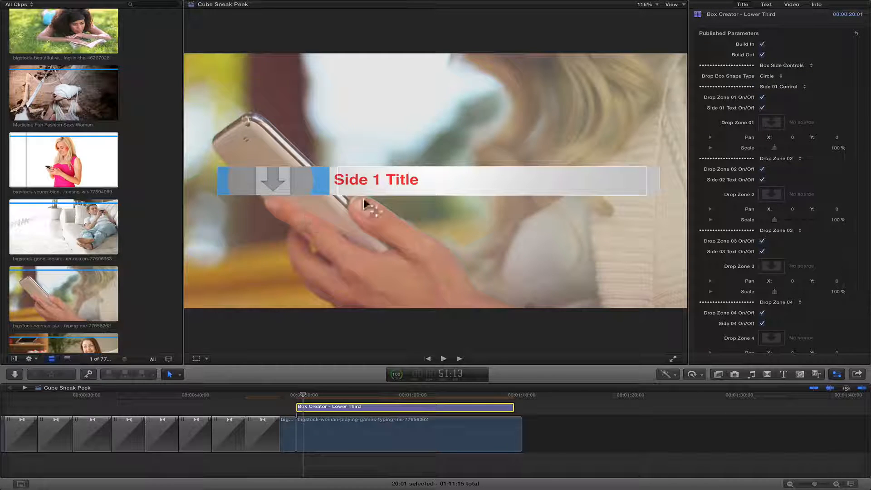
click(770, 76)
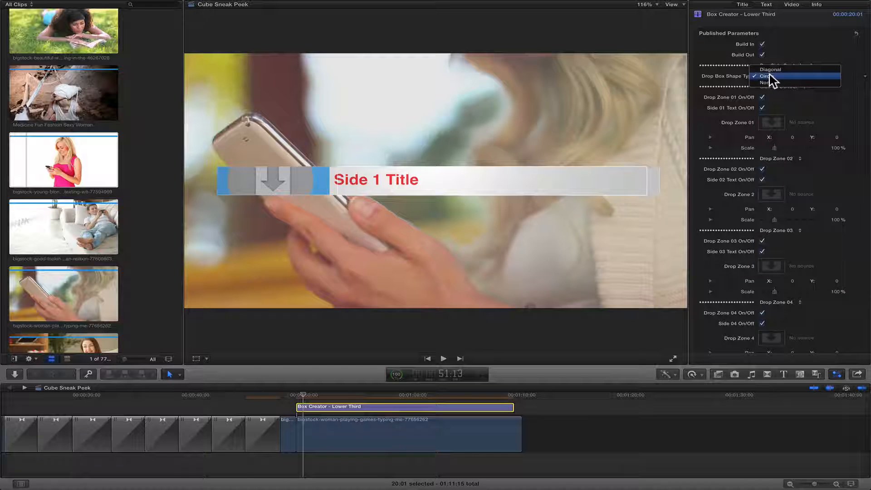
click(767, 83)
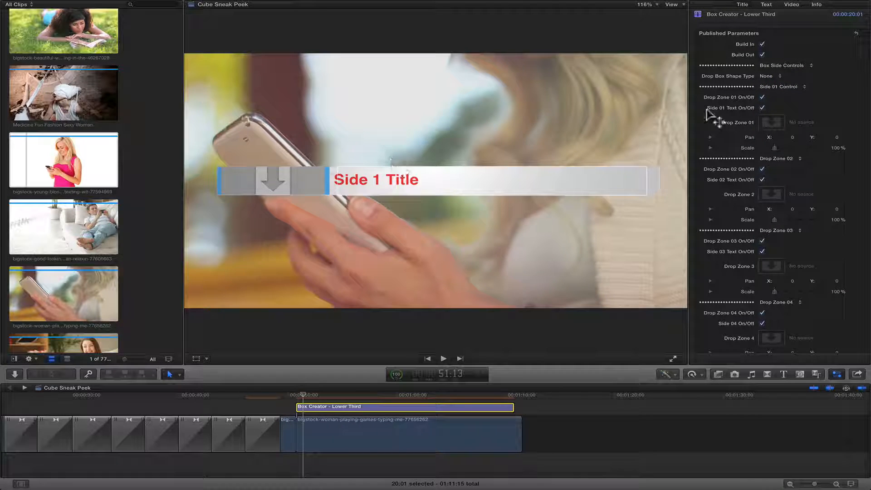
click(766, 76)
click(768, 63)
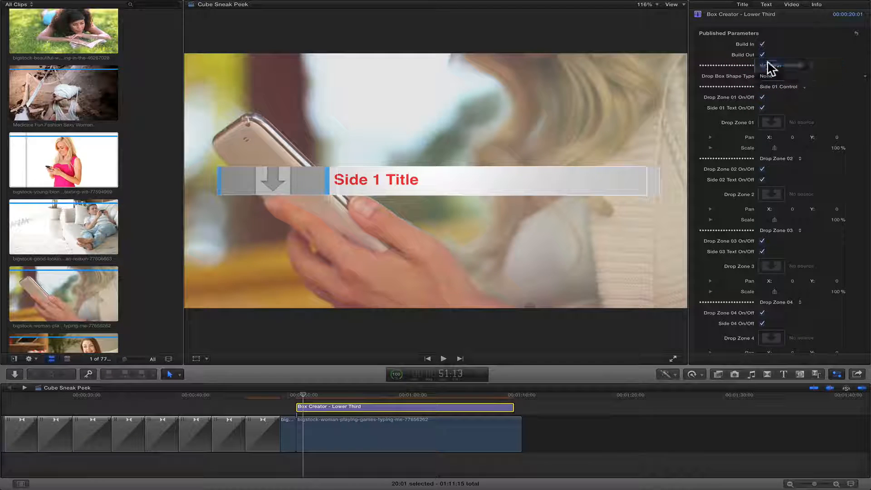
Step: Try the lower third with Drop Zone 01 and Side 01 Text off, and switch both back on
click(763, 97)
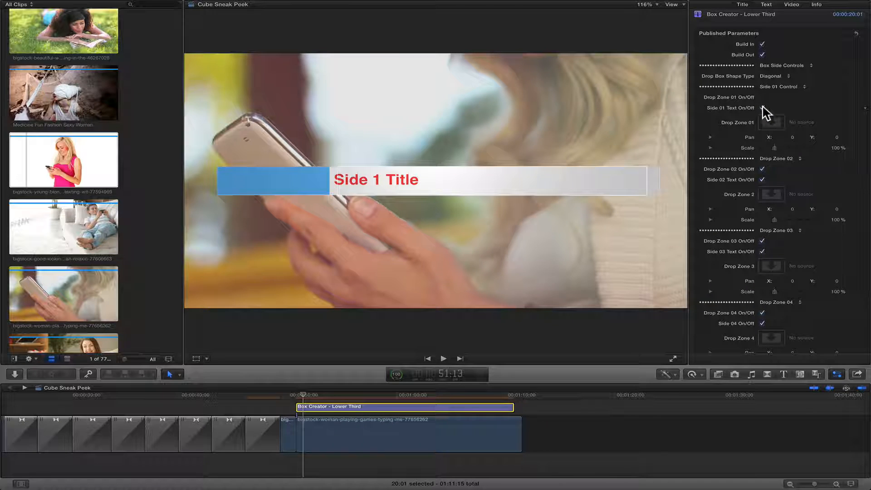
click(762, 107)
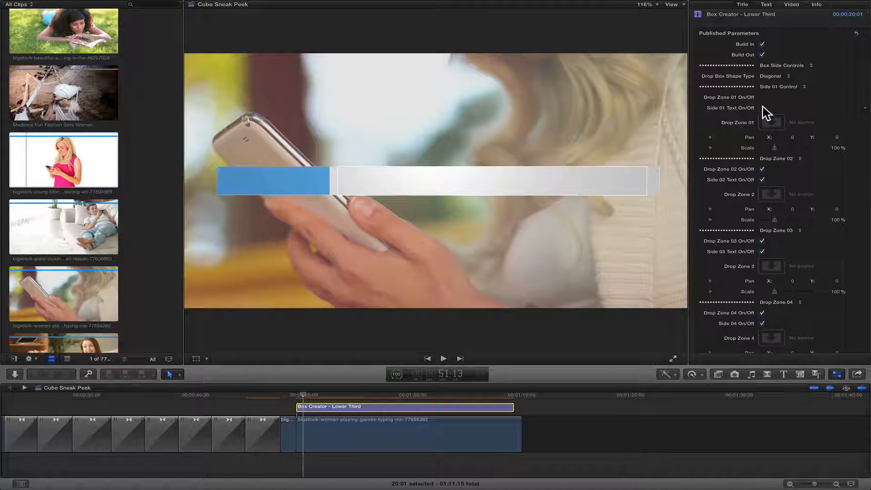
click(763, 107)
click(763, 97)
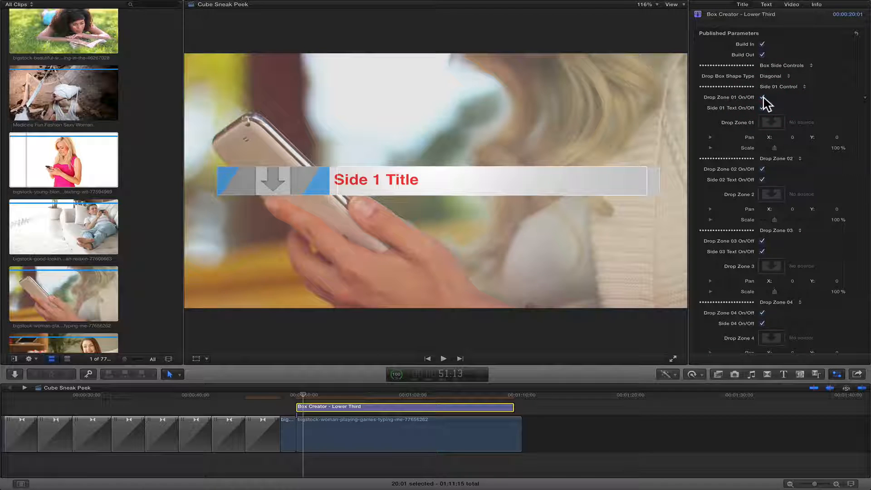
Step: Fill Drop Zones 01, 2, 3 and 4 with the young blonde woman texting clip and apply it
click(766, 123)
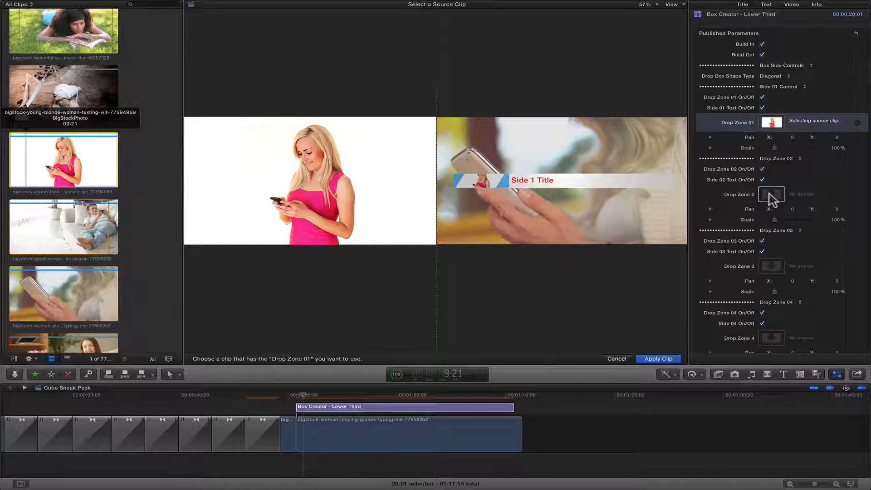
click(40, 174)
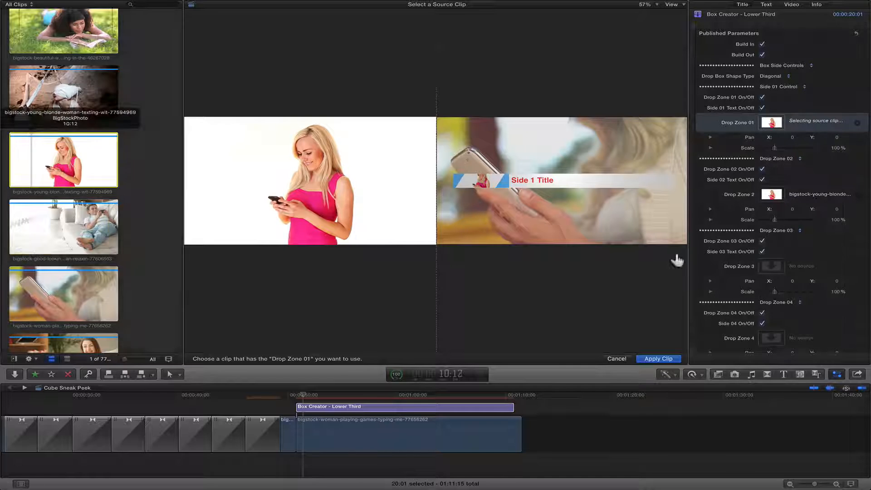
scroll(766, 264, down, 2)
click(773, 218)
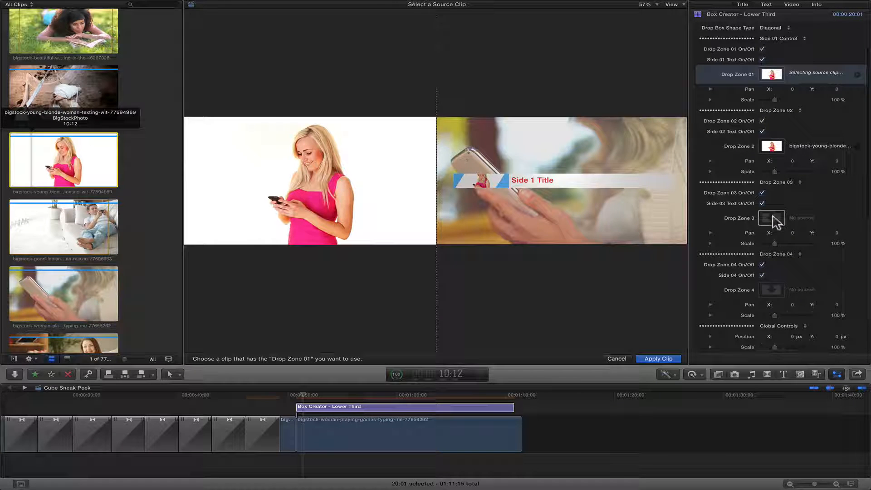
click(26, 167)
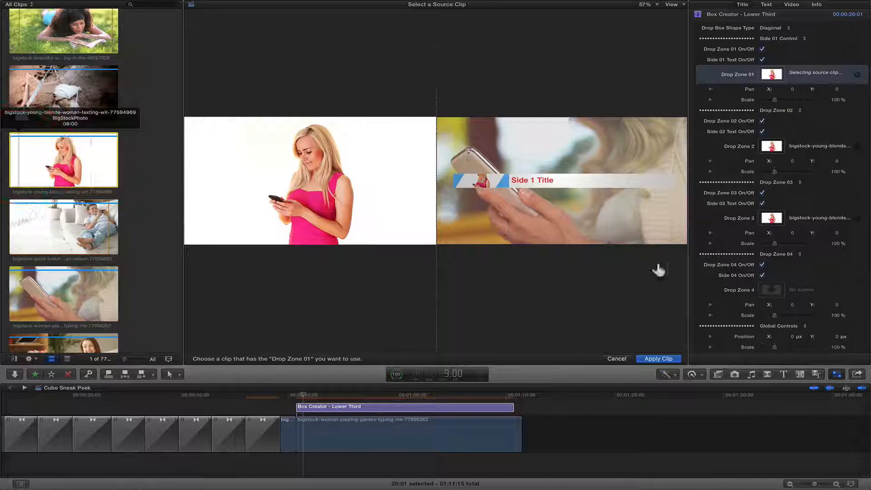
click(19, 170)
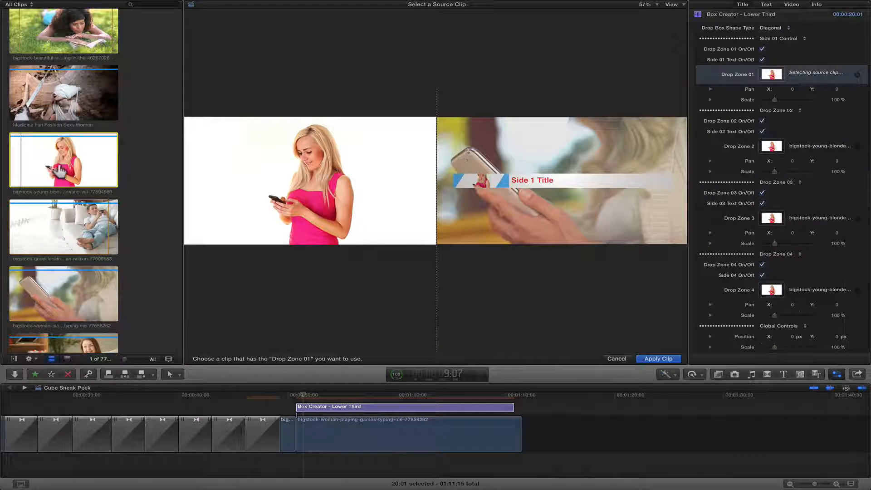
click(660, 359)
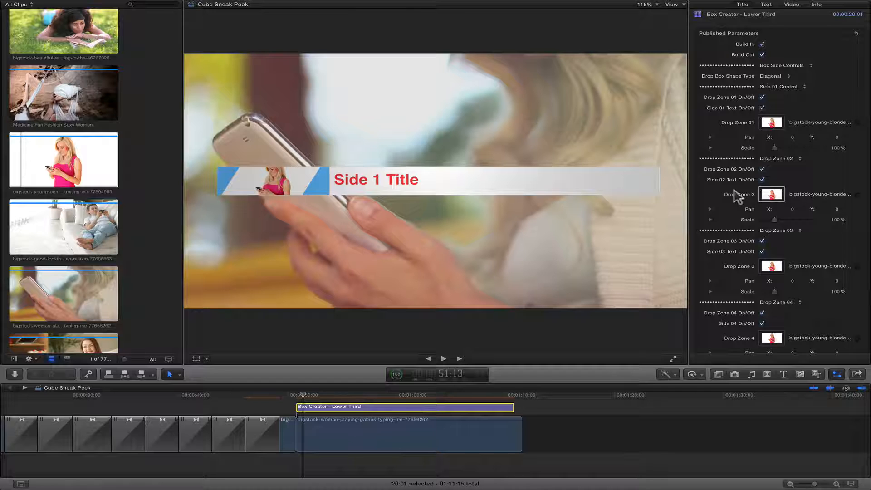
Step: Scale the Drop Zone 01 clip to about 158% and pan it to X -0.4 and Y -21.0
drag(792, 135, 782, 147)
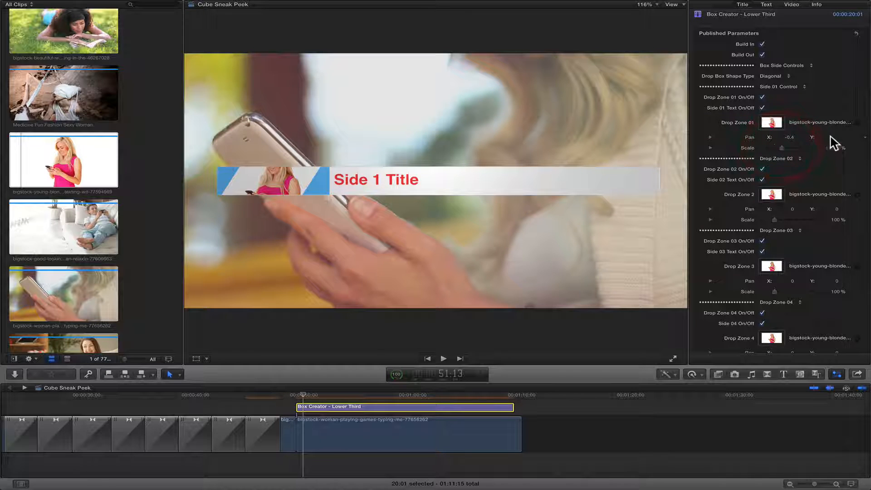
drag(836, 137, 821, 137)
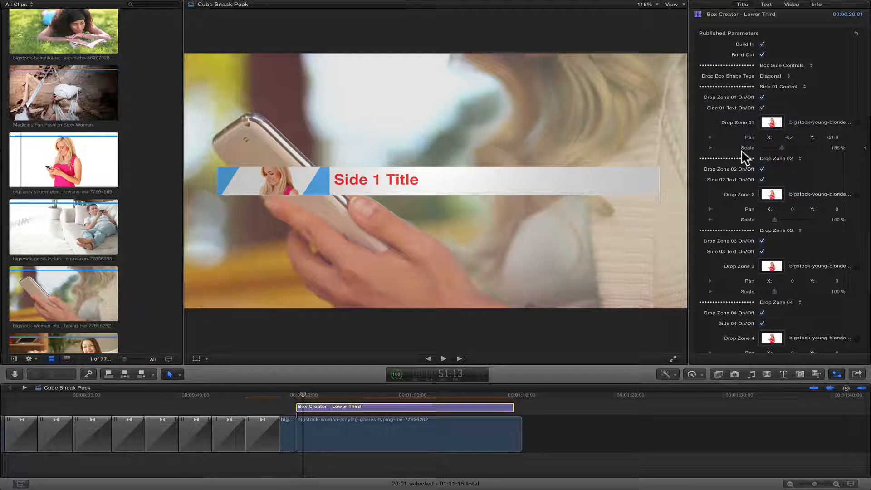
Step: Try scaling the whole lower third, reset Global Scale to 100%, and set its Global Position to X -6.5 px and Y -30.1 px
scroll(739, 186, down, 10)
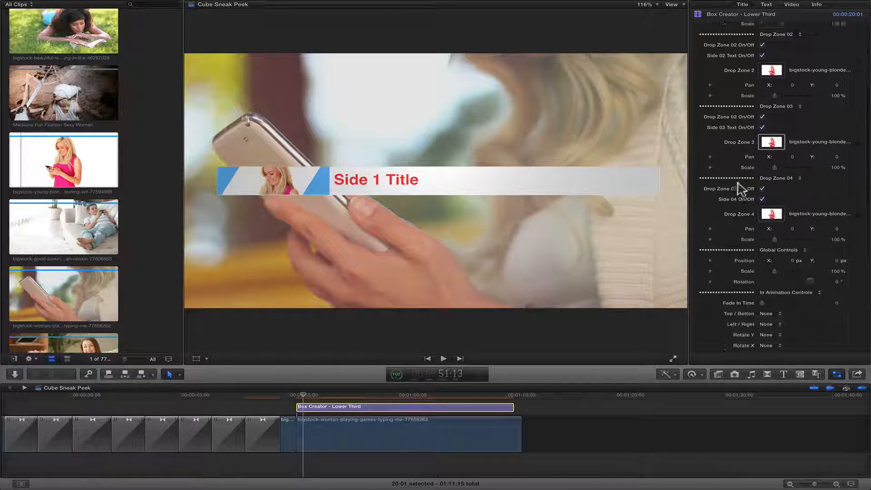
scroll(741, 189, down, 5)
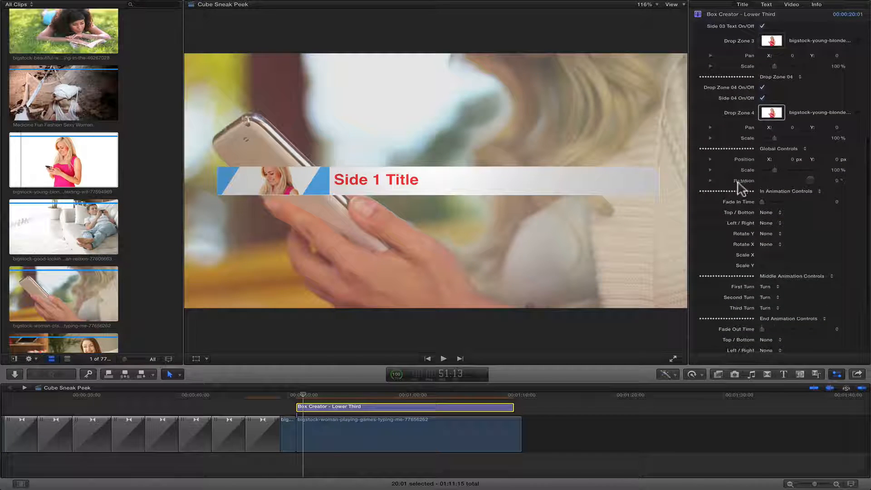
mouse_move(774, 170)
mouse_down()
mouse_move(792, 160)
mouse_move(783, 160)
mouse_up()
drag(836, 159, 834, 169)
click(839, 171)
text(100)
key(Return)
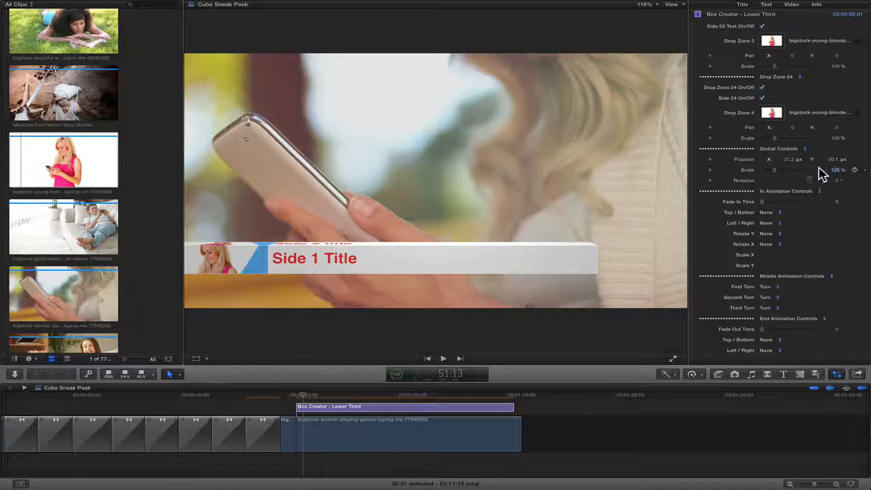
drag(789, 159, 800, 159)
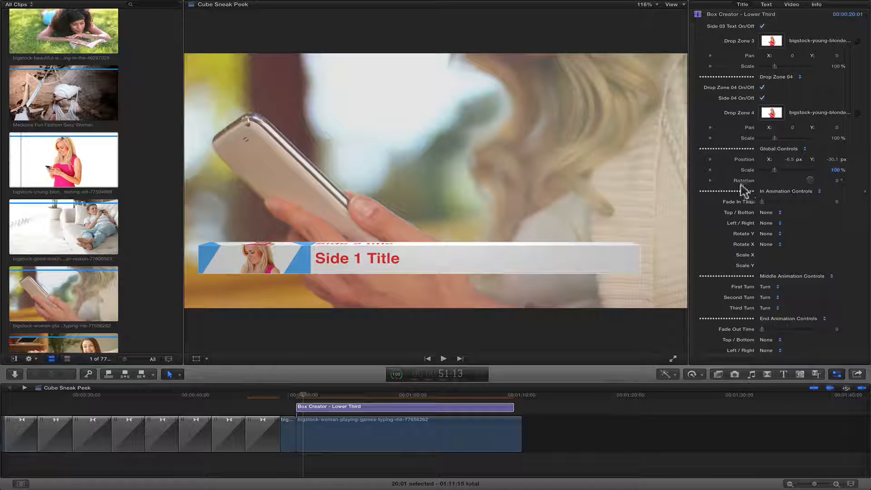
Step: Try rotating the lower third around X in Global Controls and return the rotation to 0°
click(775, 171)
click(711, 181)
drag(837, 190, 837, 191)
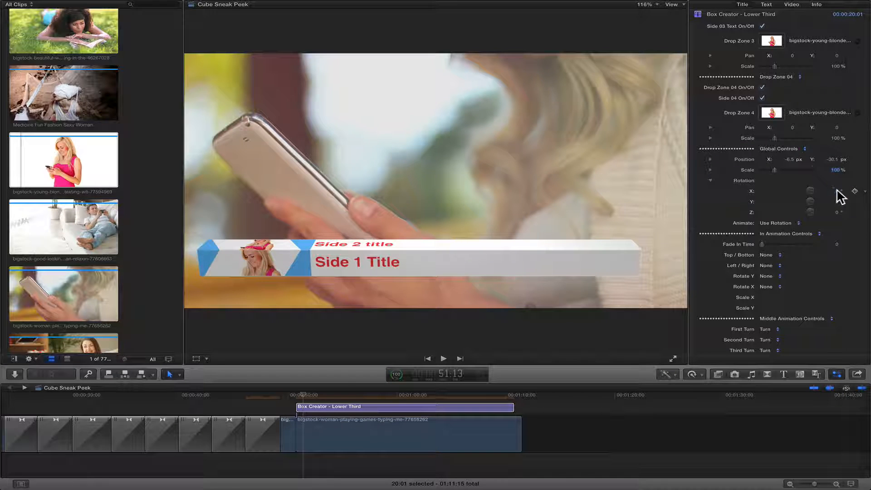
click(710, 181)
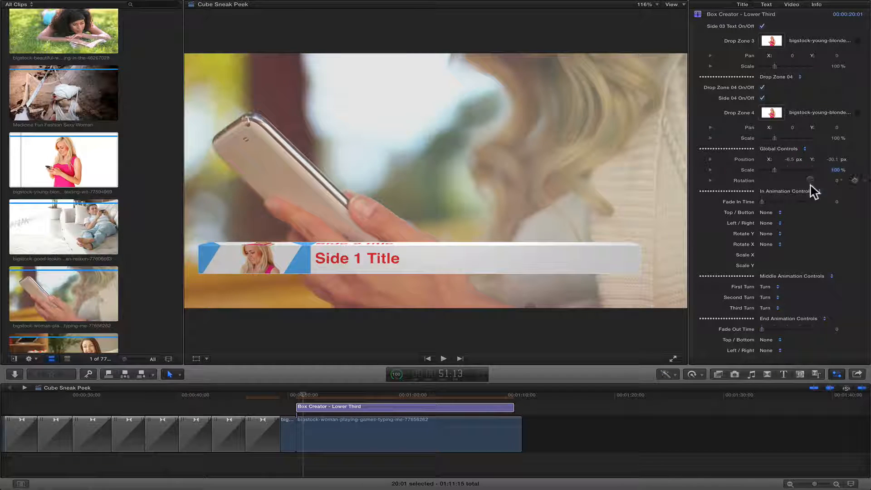
Step: Try a Fade In Time, return it to 0, and set the In Animation's Top / Bottom option to From Top
scroll(729, 239, down, 4)
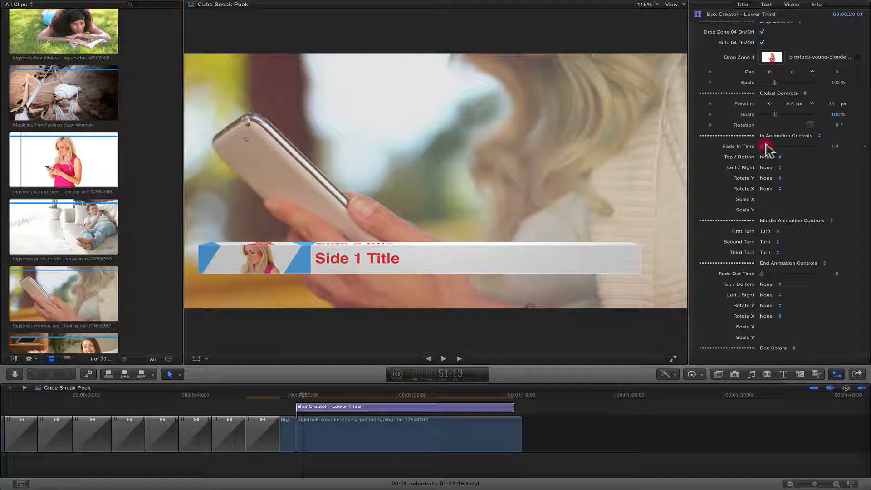
drag(773, 146, 746, 143)
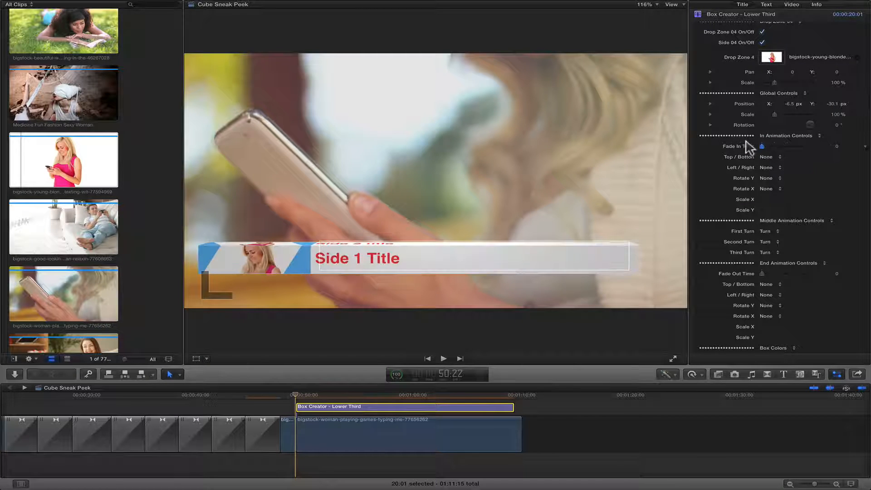
click(763, 157)
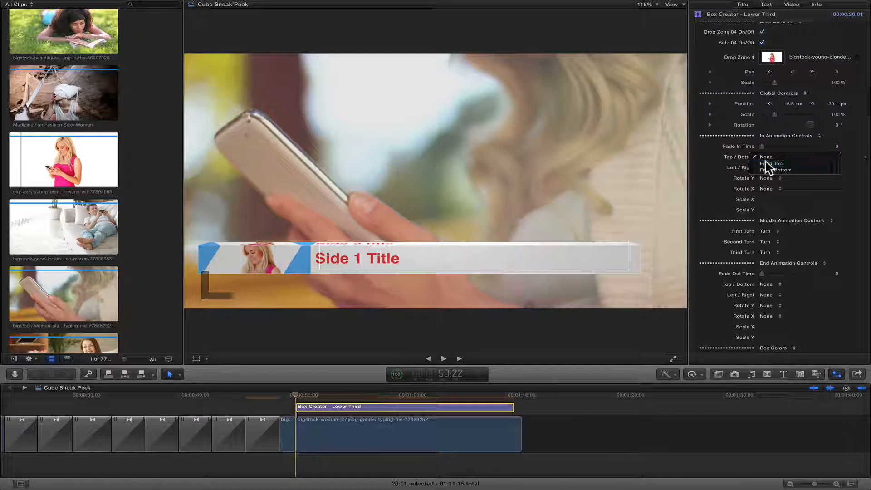
click(768, 164)
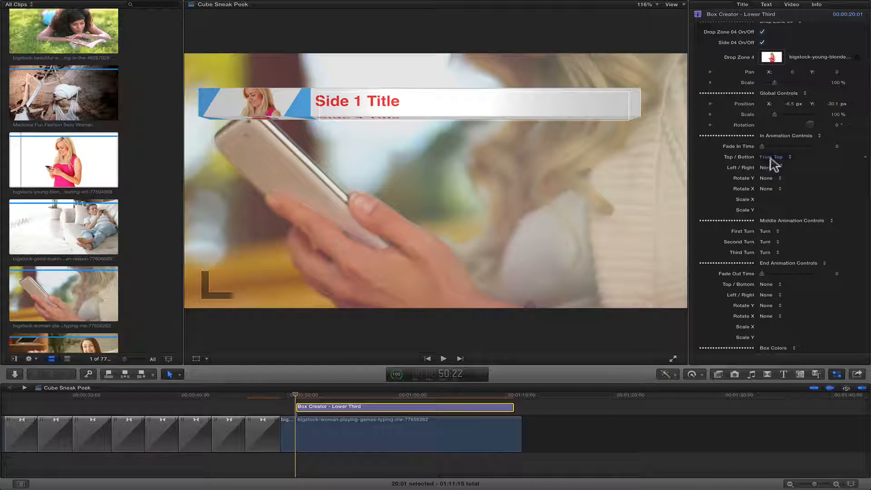
Step: Try the In Animation's Left / Right option as Left, preview the move, and set it back to None
click(766, 168)
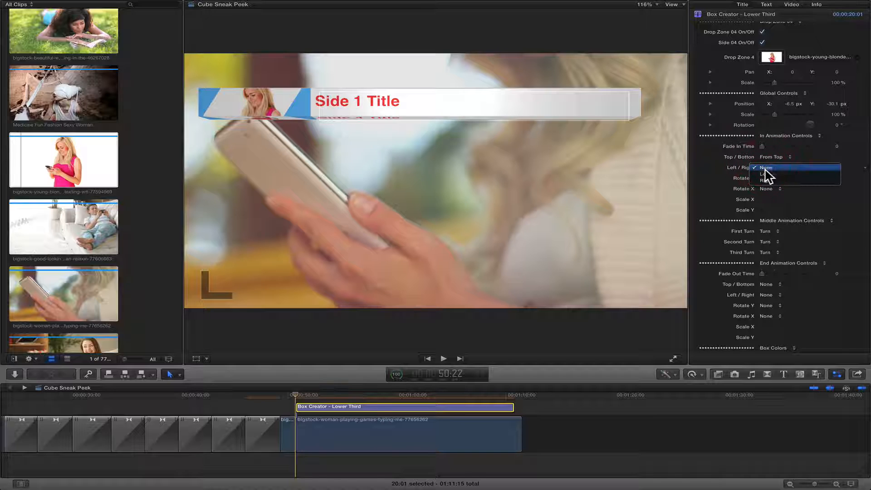
click(767, 174)
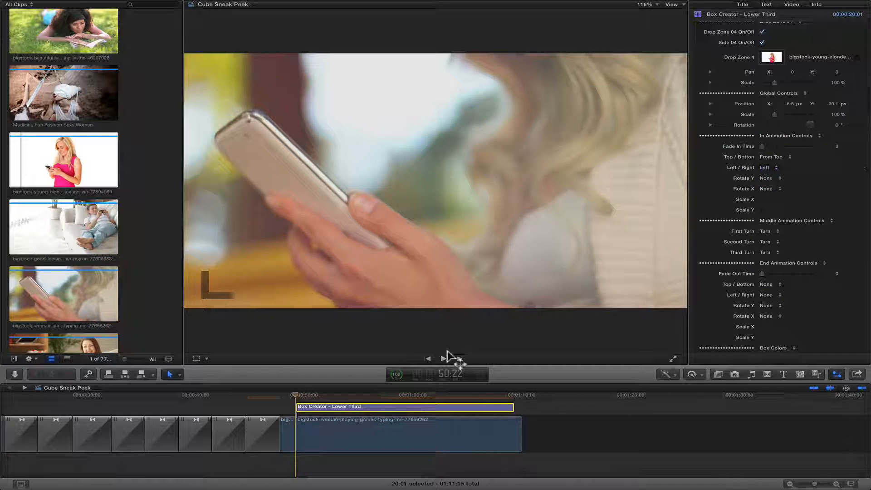
drag(298, 395, 311, 395)
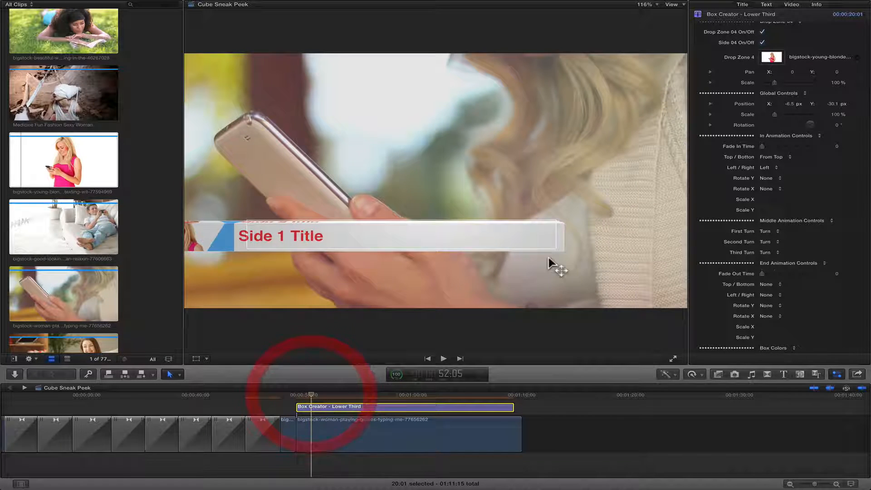
click(770, 171)
click(771, 165)
Step: Set the lower third's Fade In Time to 14.0 and preview the start of the title
drag(763, 146, 766, 148)
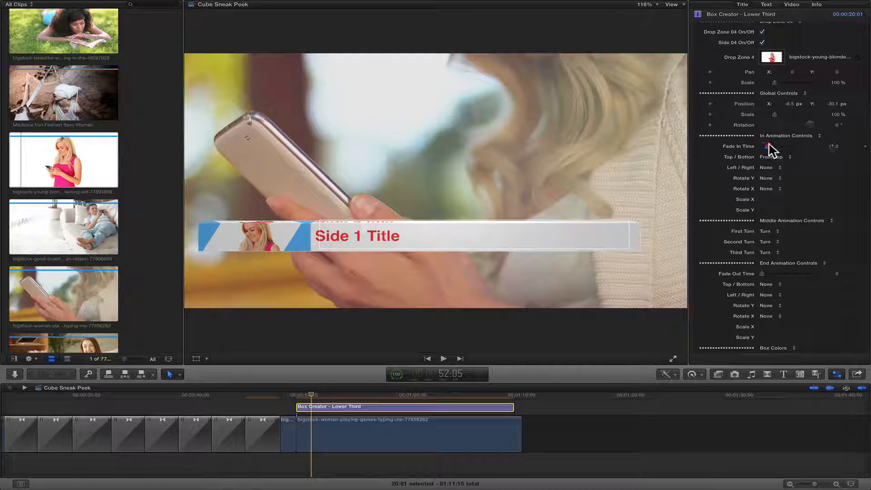
mouse_move(309, 399)
mouse_down()
mouse_move(297, 395)
mouse_move(319, 395)
mouse_up()
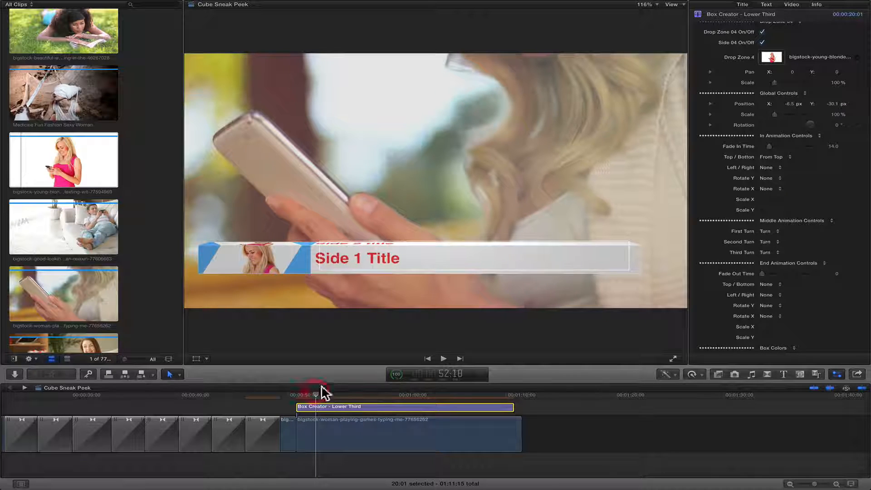
Step: Try the In Animation's Rotate Y option as Spin 01 and preview the spin
click(770, 178)
click(770, 185)
click(300, 398)
drag(299, 399, 307, 398)
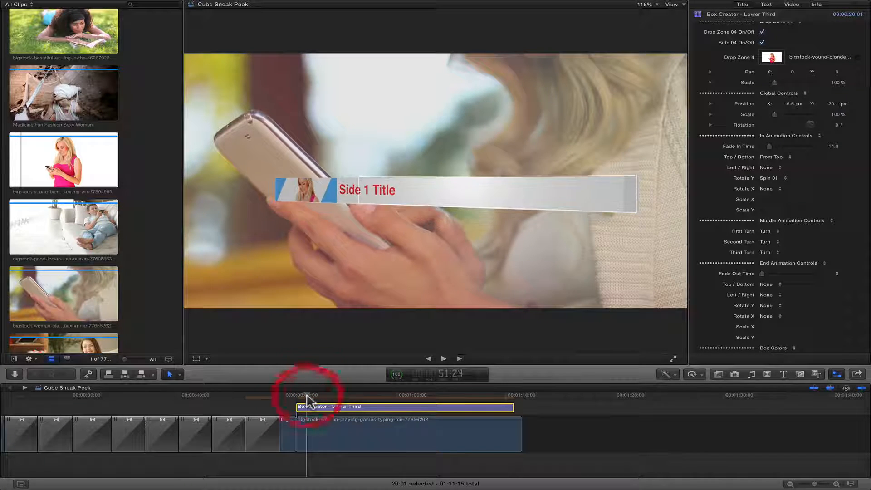
click(770, 181)
click(769, 182)
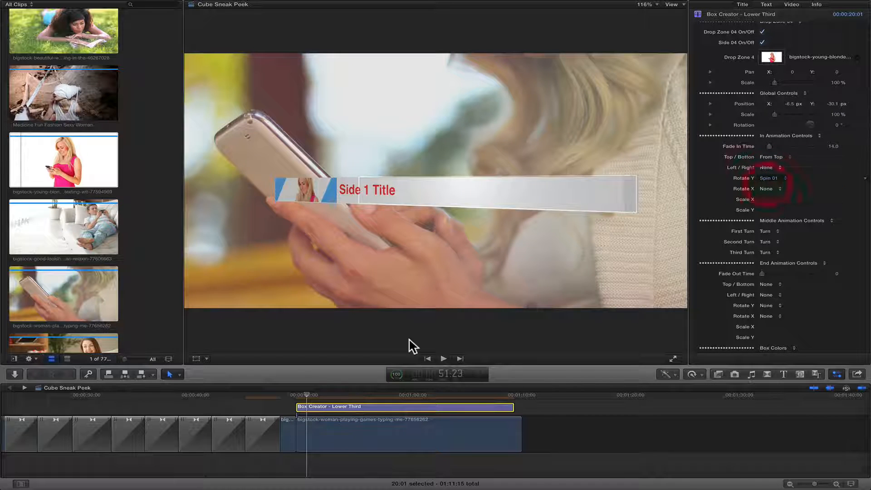
drag(300, 397, 327, 398)
Step: Set the In Animation's Rotate Y option to Spin 05 and preview the spin
click(770, 178)
click(776, 186)
click(303, 395)
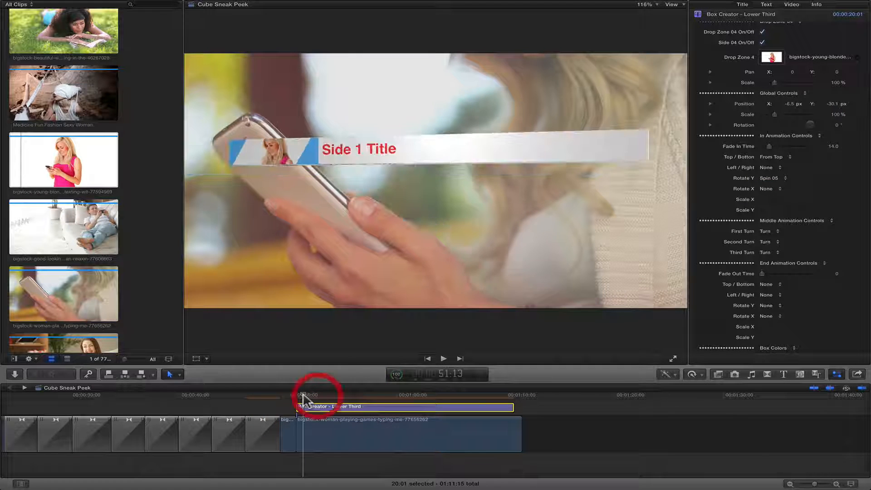
Step: Preview the Spin 05 rotation and set the In Animation's Rotate Y option back to None
key(space)
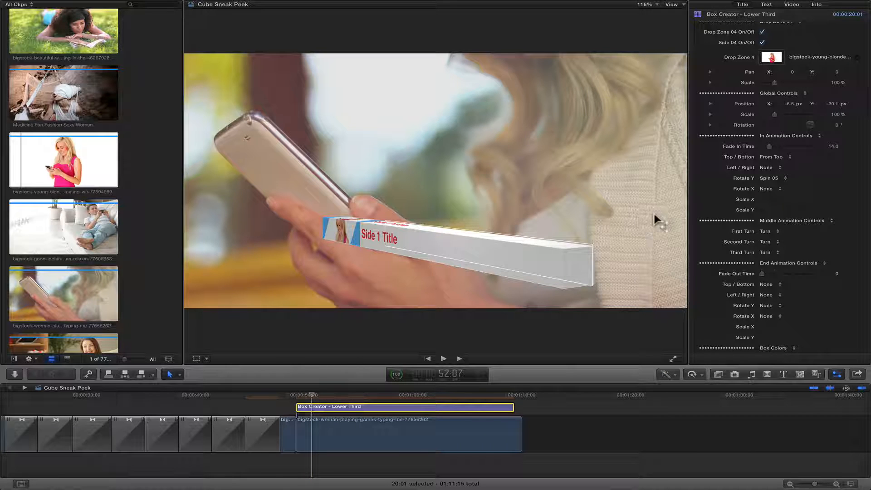
click(770, 179)
click(767, 152)
Step: Try the In Animation's Rotate X option as Spin 01 and preview the spin
click(766, 190)
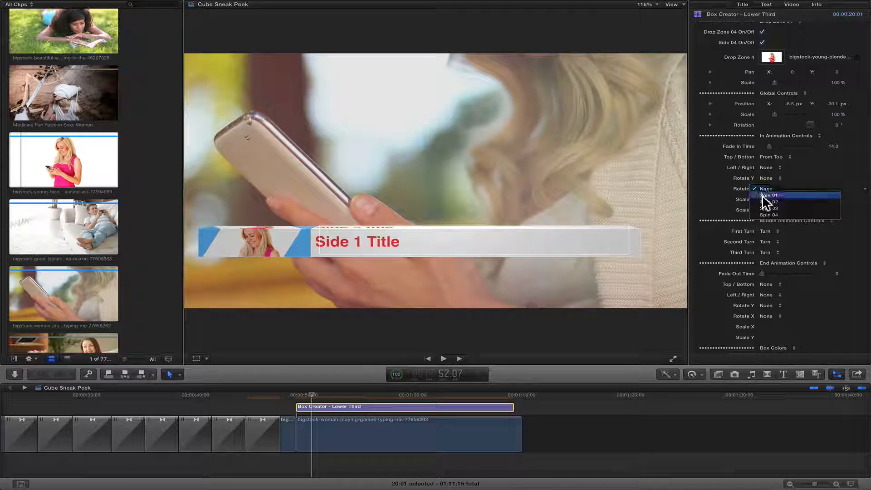
click(767, 195)
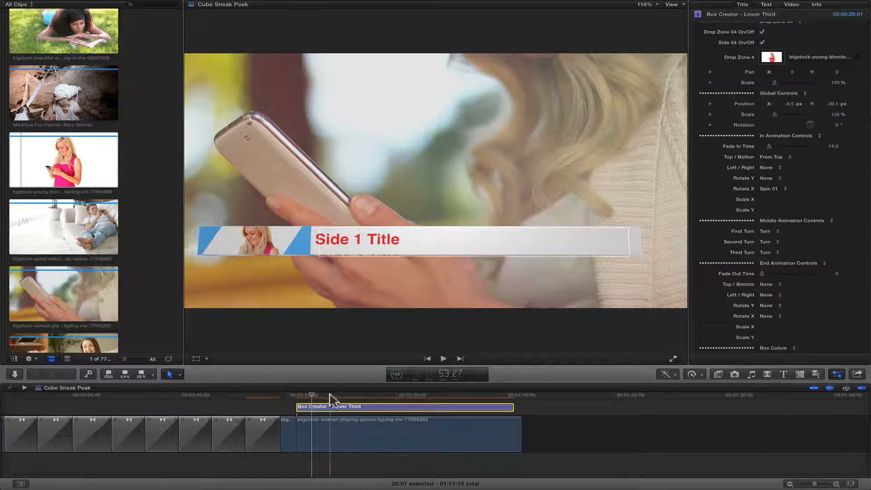
click(302, 399)
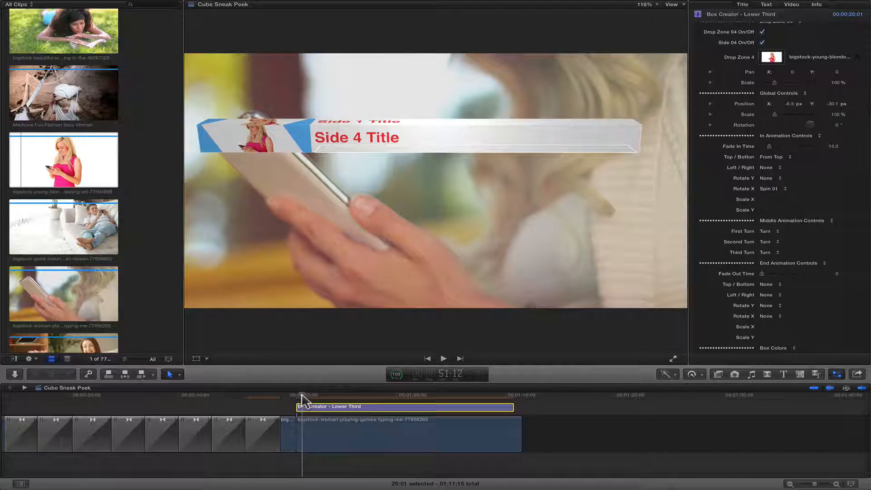
key(space)
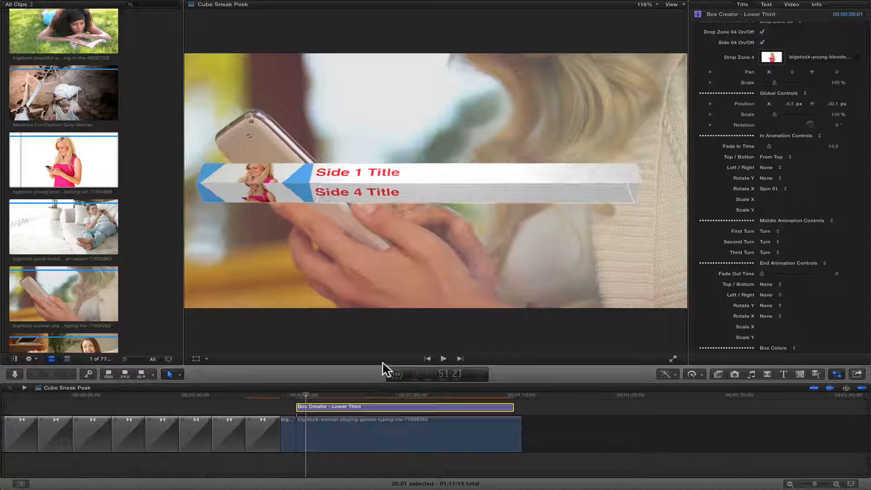
Step: Try the In Animation's Rotate X option as Spin 02, Spin 03 and Spin 04, previewing the last spin
click(776, 193)
click(771, 199)
click(775, 188)
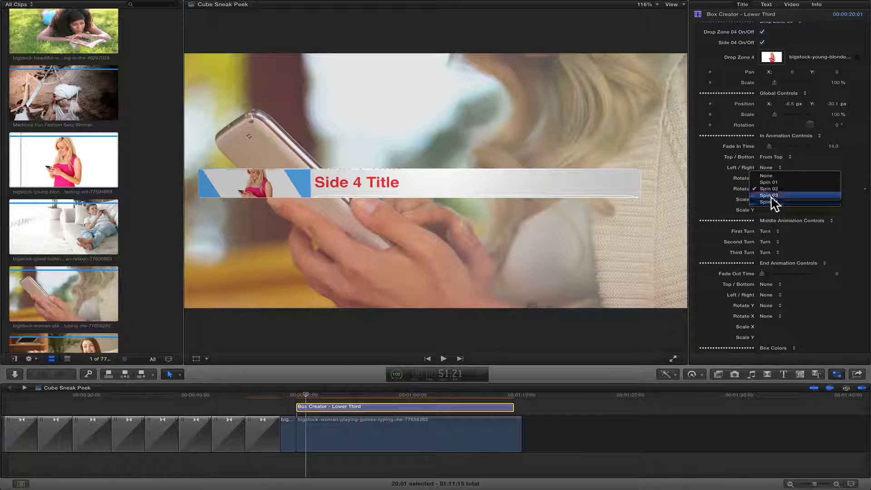
click(772, 196)
click(776, 190)
click(777, 196)
mouse_move(306, 399)
mouse_down()
mouse_move(317, 397)
mouse_move(300, 402)
mouse_up()
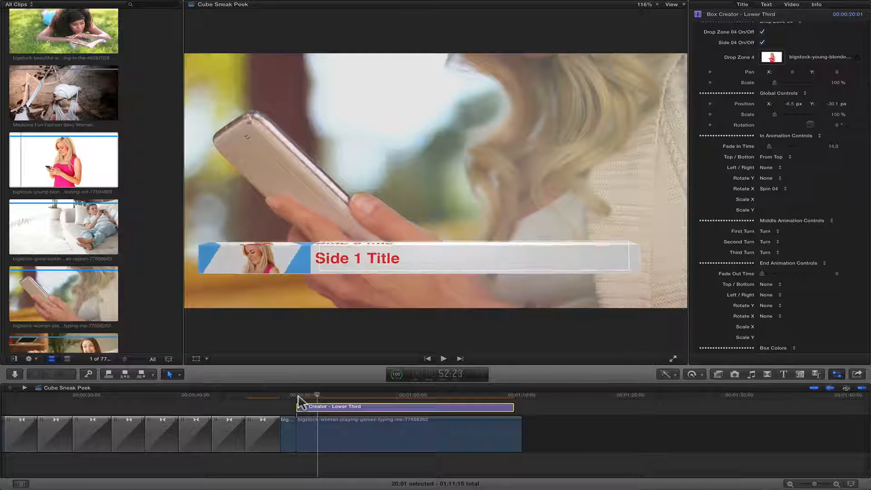
Step: Try the In Animation's Rotate Y option as Spin 02 in combination with the Rotate X spin and preview it
click(768, 179)
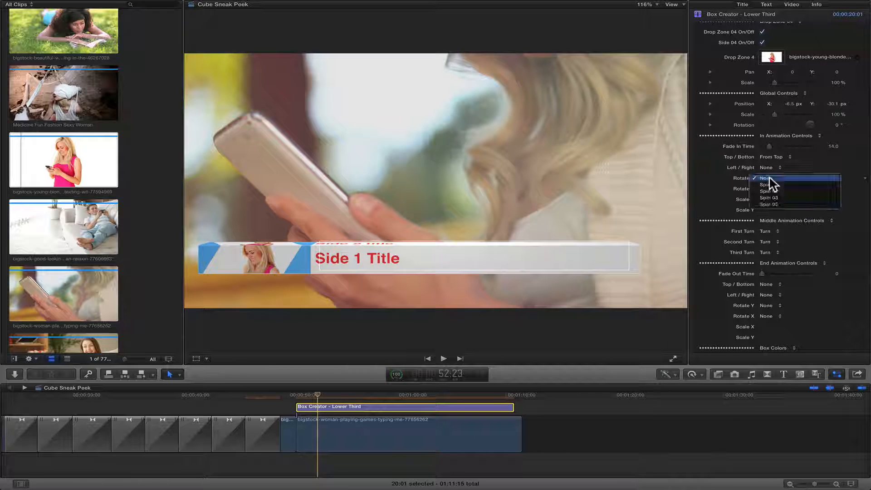
click(768, 191)
mouse_move(313, 396)
mouse_down()
mouse_move(297, 397)
mouse_move(319, 400)
mouse_up()
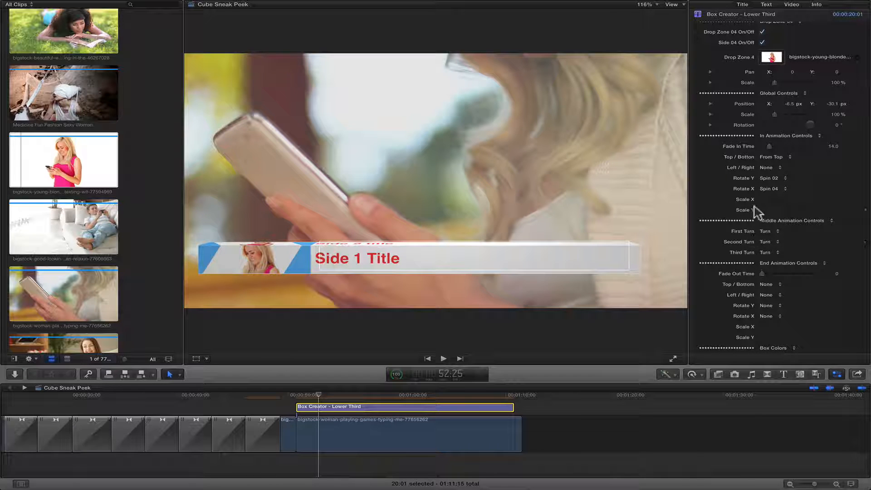
Step: Set the In Animation's Rotate Y, Rotate X and Top / Bottom options back to None
click(777, 183)
click(768, 174)
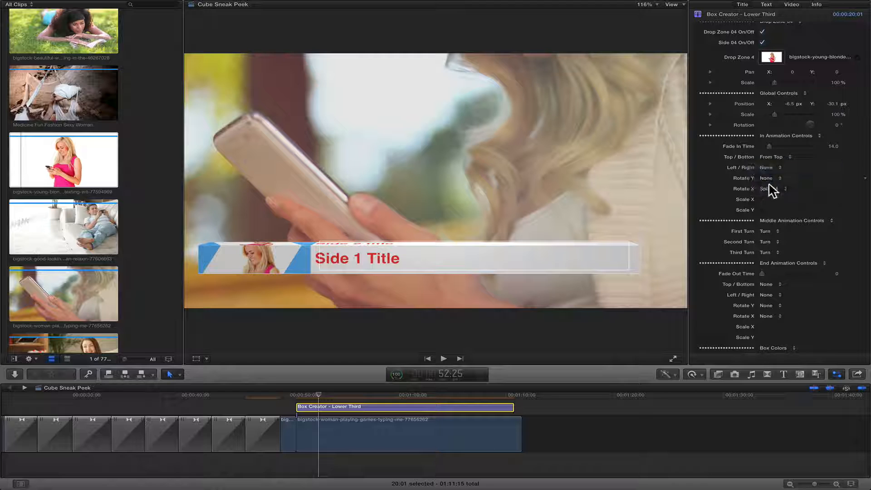
click(772, 188)
click(773, 157)
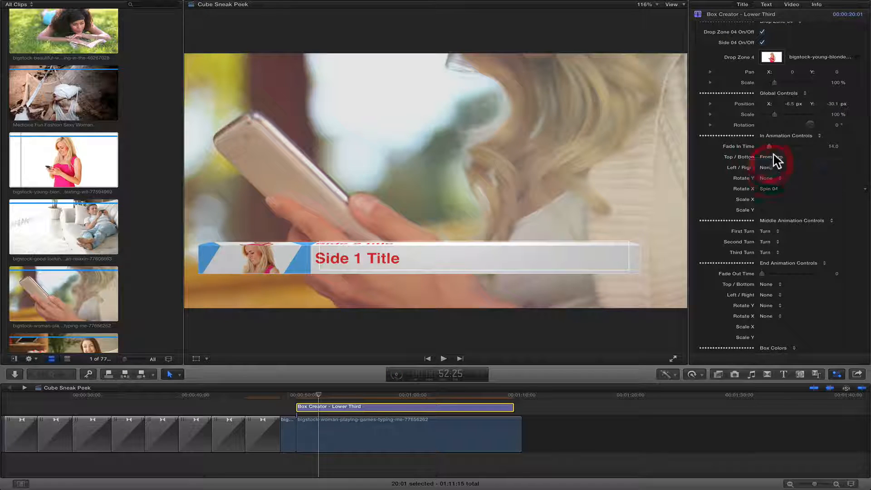
click(773, 157)
click(766, 152)
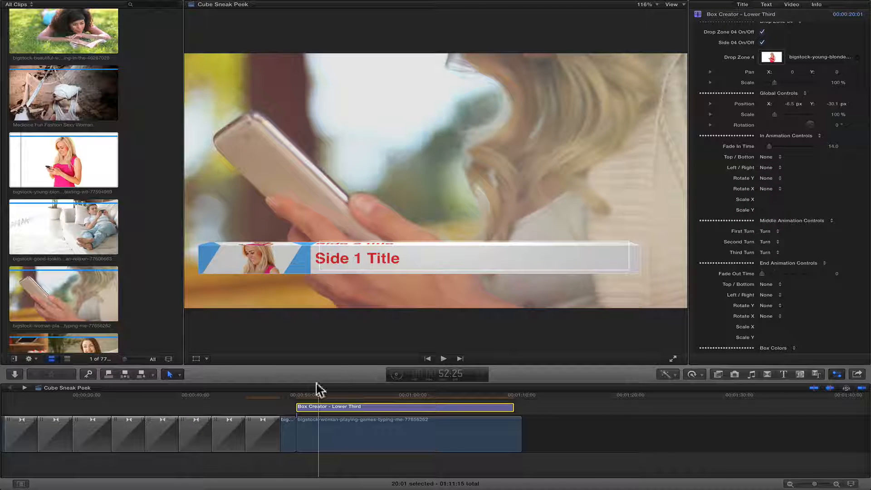
Step: Try the In Animation's Scale X and Scale Y options and preview the box scaling in
click(296, 394)
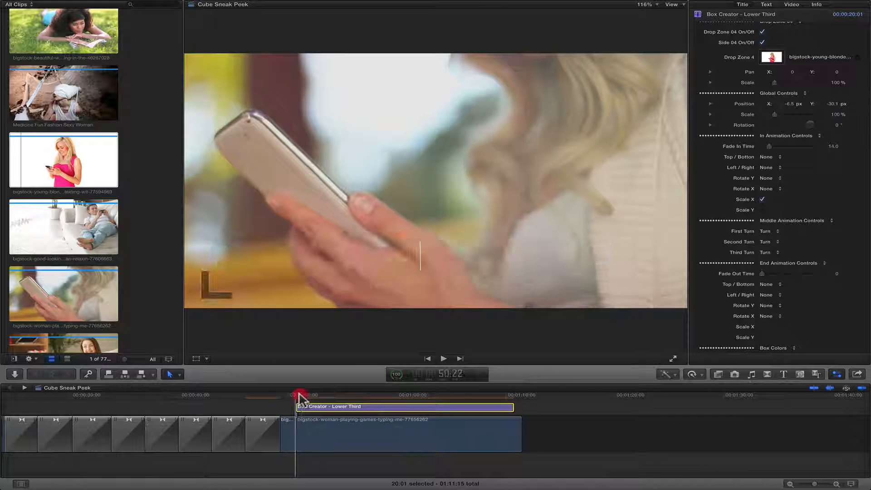
key(shift+o)
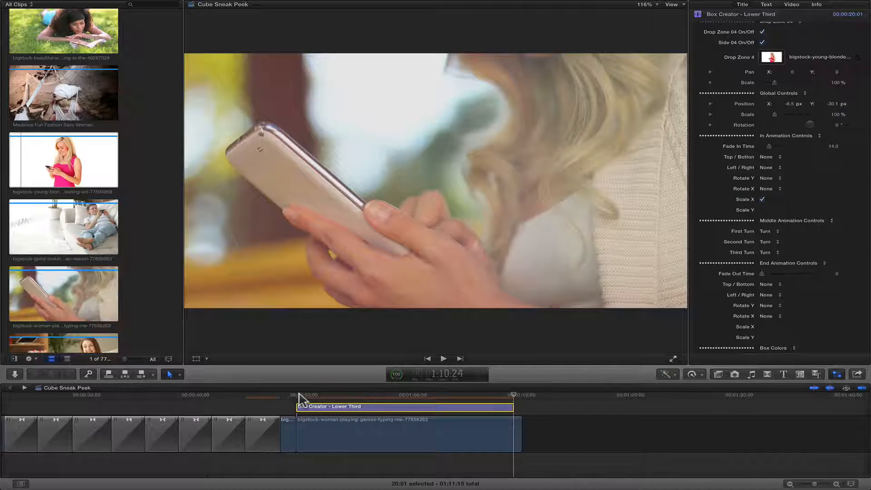
click(298, 394)
key(space)
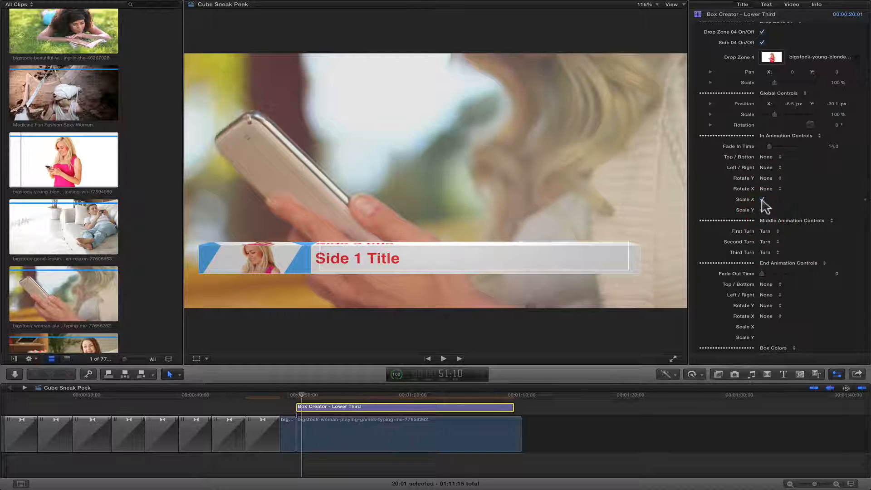
click(297, 395)
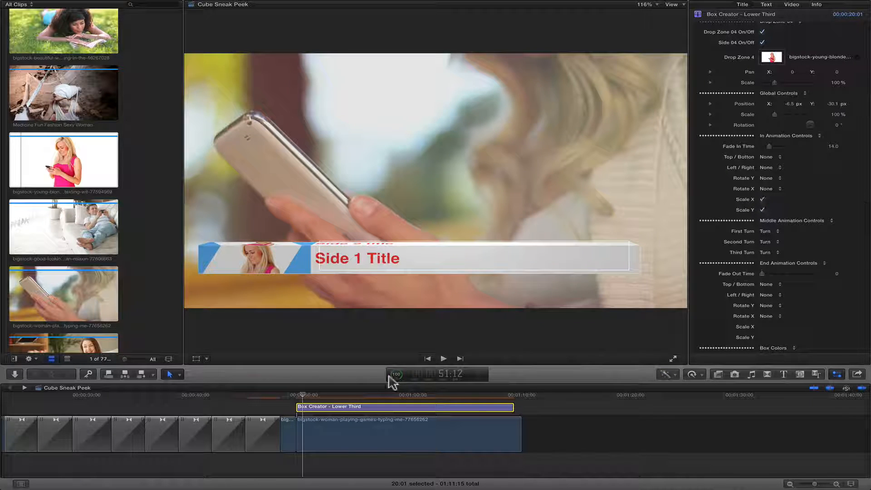
click(298, 396)
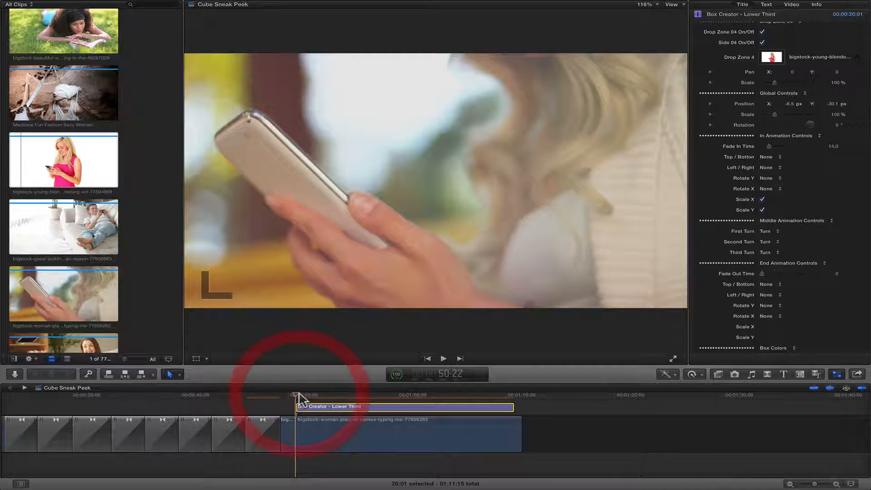
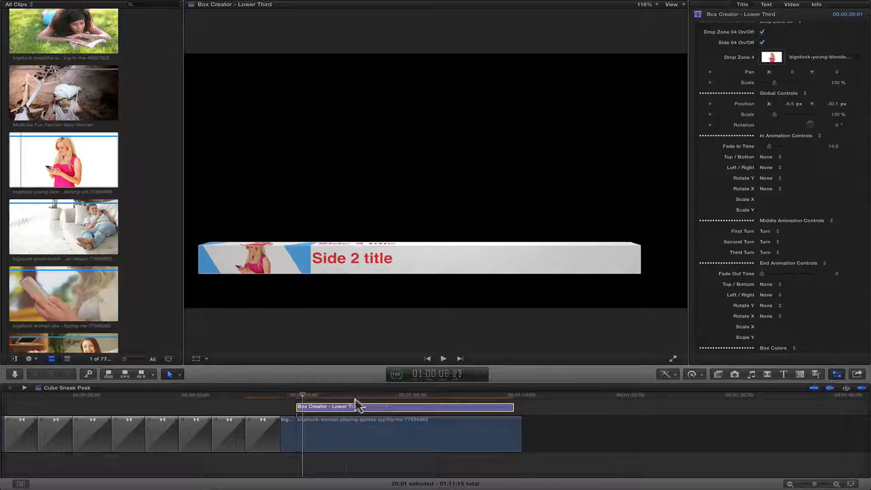
Step: Try the Middle Animation's First Turn as Full Turn, set it back to Turn and preview the change of side
click(324, 398)
click(769, 231)
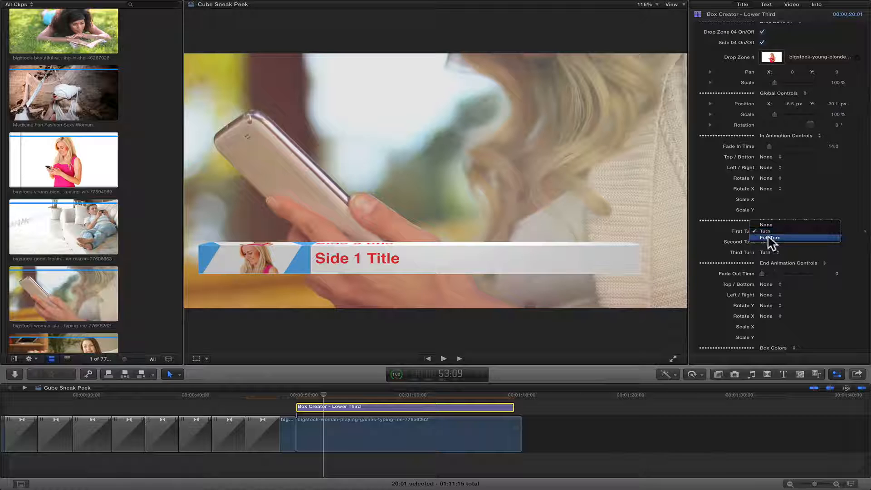
click(770, 239)
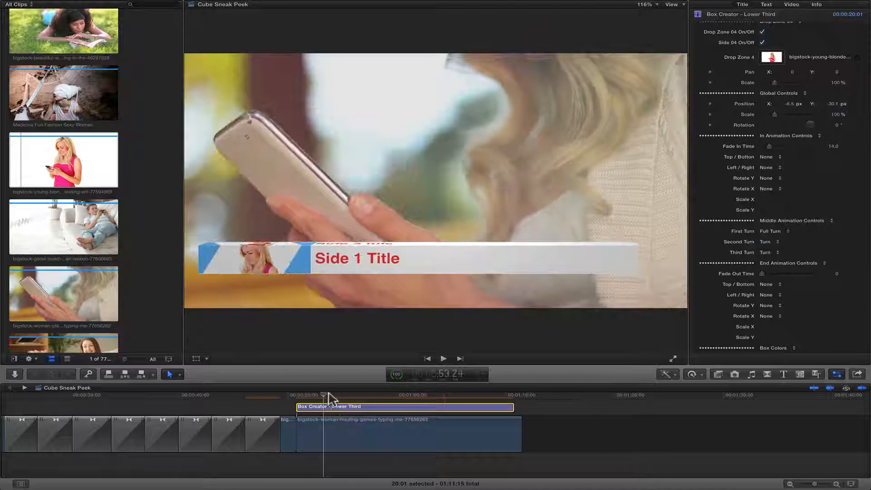
click(767, 232)
click(770, 224)
drag(312, 396, 363, 398)
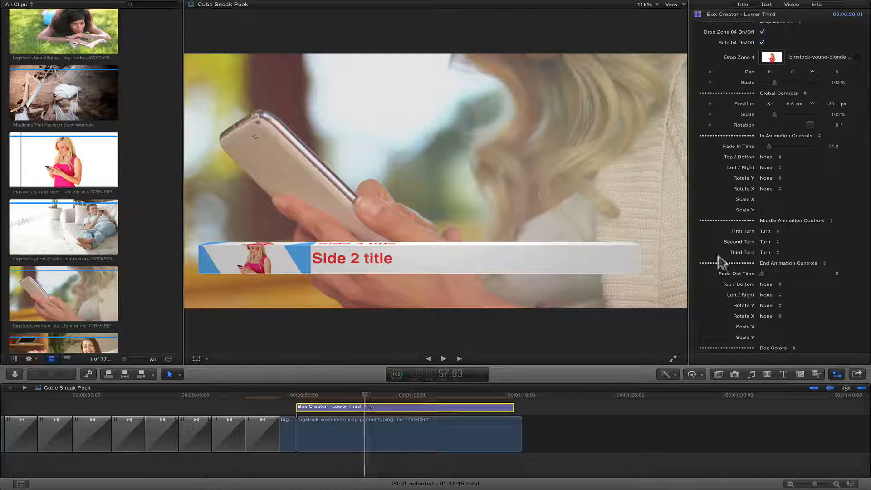
Step: Set the Middle Animation's First Turn to Full Turn, keep the Second Turn at Turn, and preview the turns through the title
click(773, 231)
click(774, 238)
mouse_move(362, 396)
mouse_down()
mouse_move(348, 397)
mouse_move(363, 397)
mouse_up()
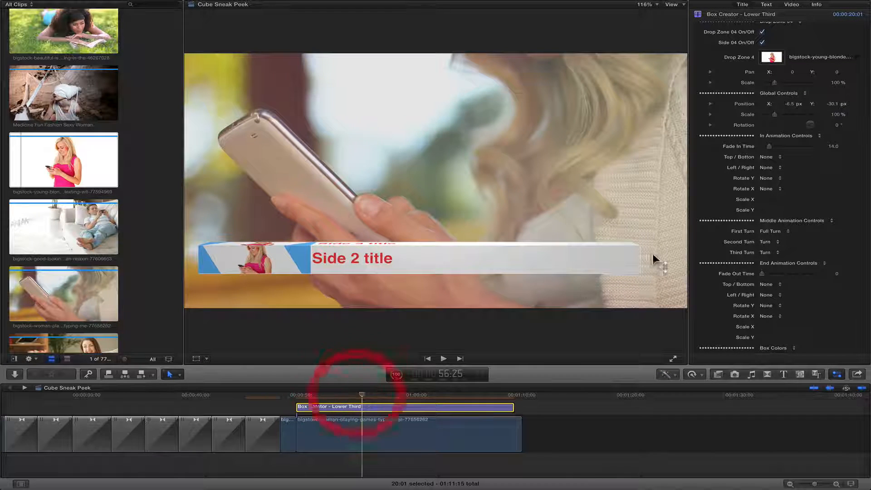
click(766, 244)
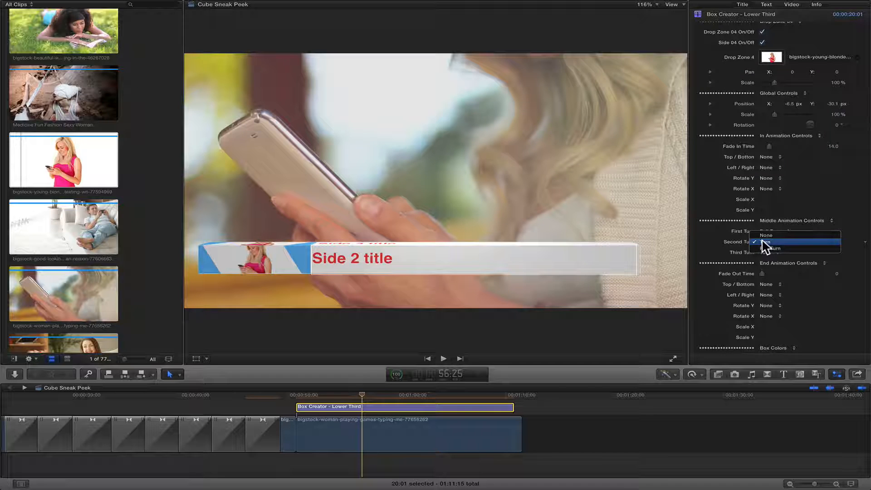
click(765, 242)
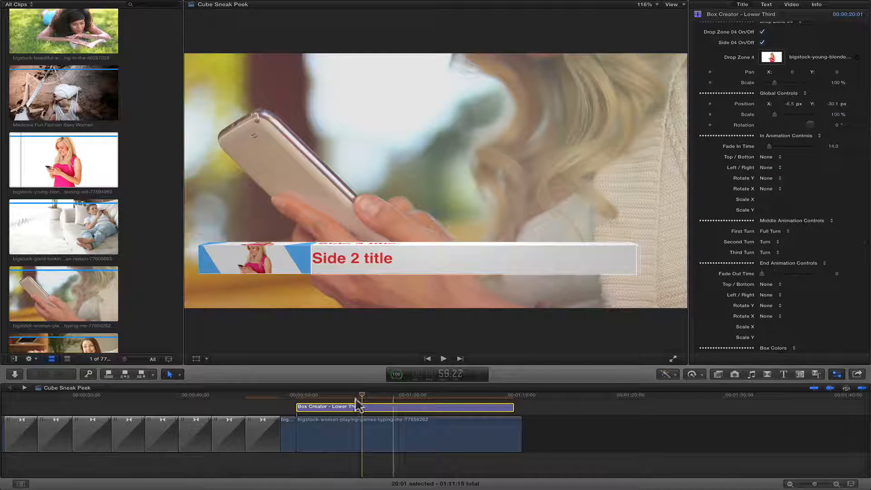
drag(359, 398, 460, 396)
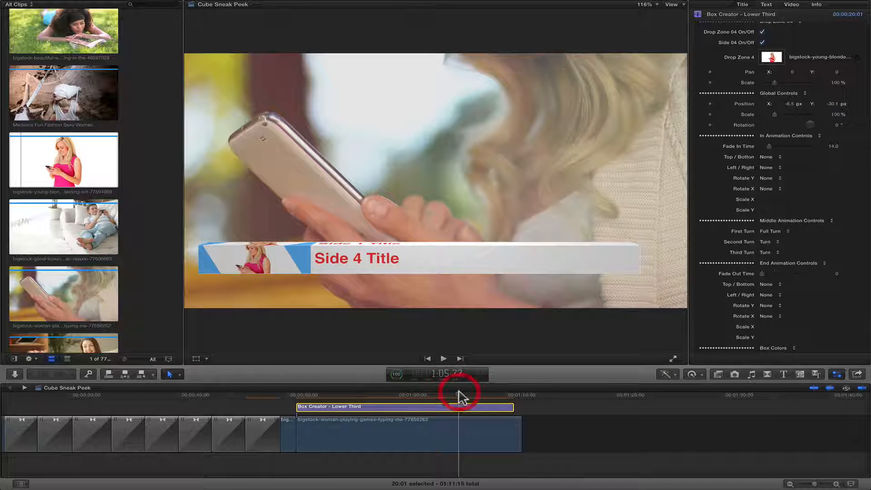
Step: Set the Middle Animation's Second, Third and First Turn options to None and preview the middle of the title
click(767, 243)
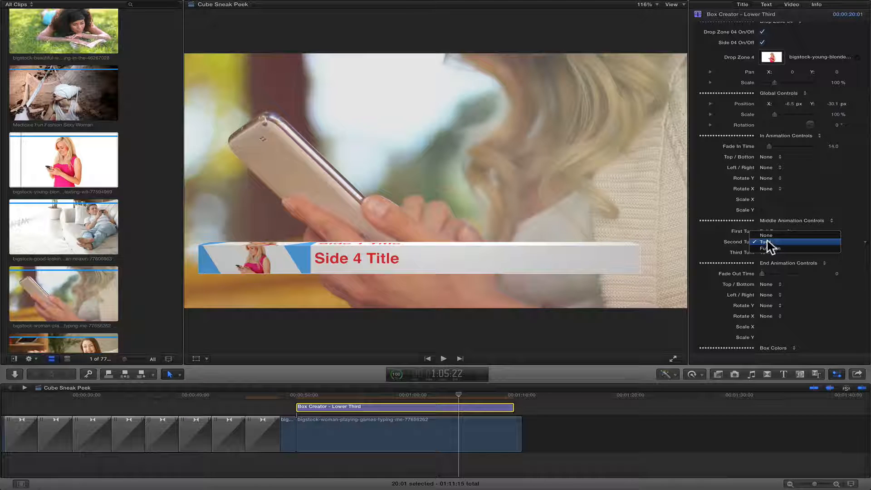
click(768, 247)
click(769, 253)
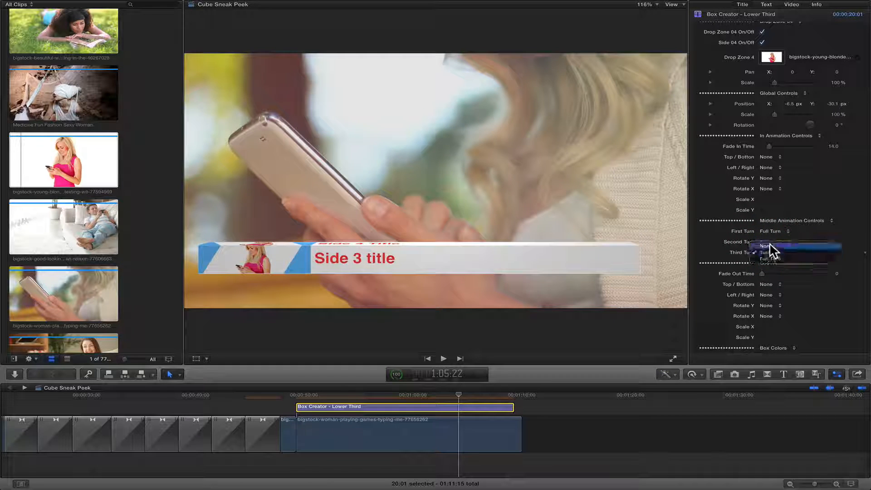
click(771, 253)
drag(397, 395, 364, 396)
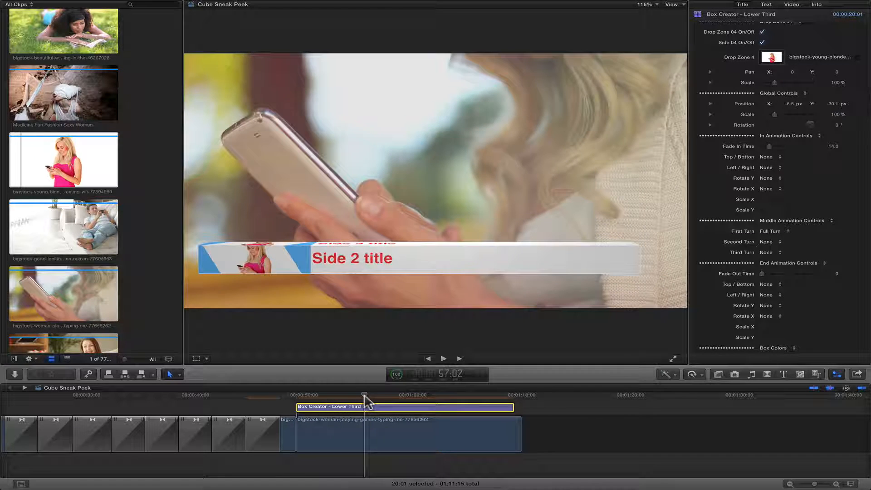
click(776, 233)
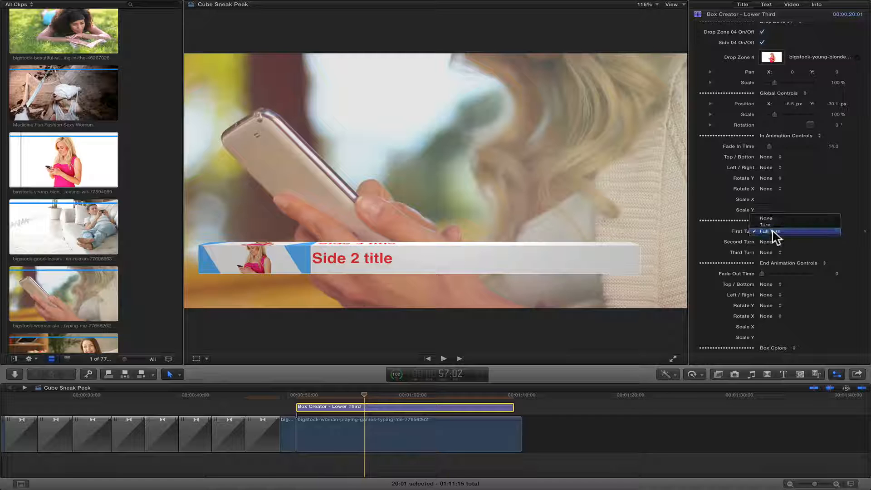
click(772, 222)
mouse_move(365, 395)
mouse_down()
mouse_move(330, 395)
mouse_move(374, 394)
mouse_up()
Step: Set the End Animation's Fade Out Time to 19.0 and preview the end of the title
scroll(725, 283, down, 1)
scroll(725, 284, down, 1)
drag(767, 251, 771, 249)
drag(513, 396, 500, 402)
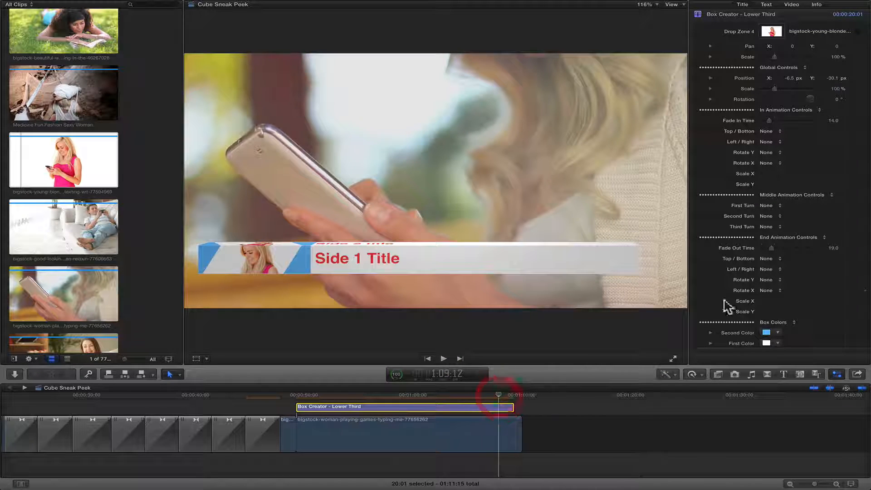
Step: Set the End Animation's Top / Bottom option to Up, preview the exit, and set Left / Right to Right
click(768, 259)
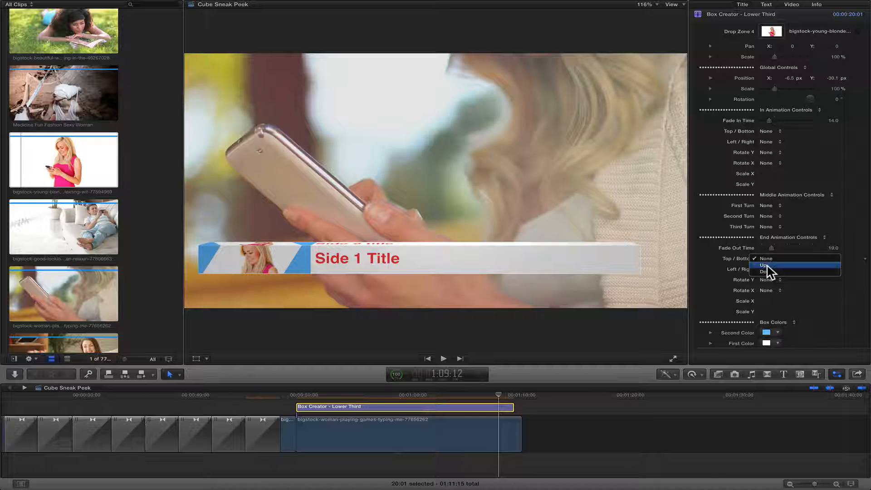
click(767, 266)
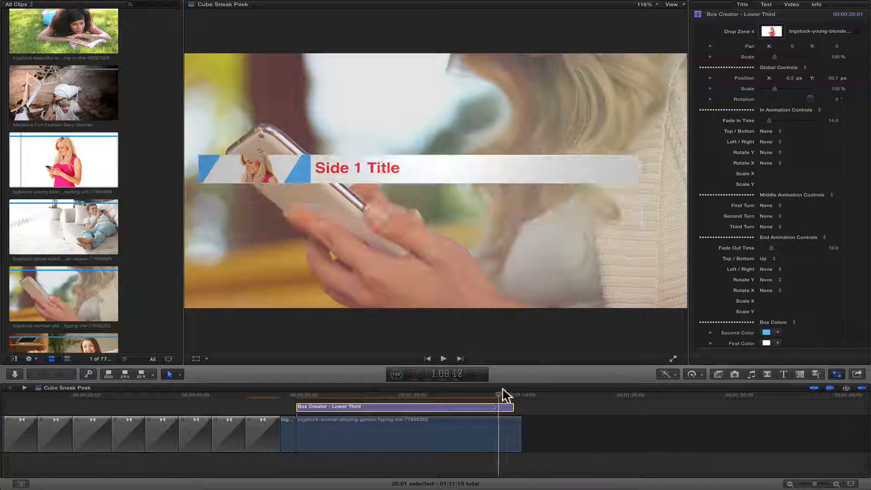
drag(505, 394, 502, 394)
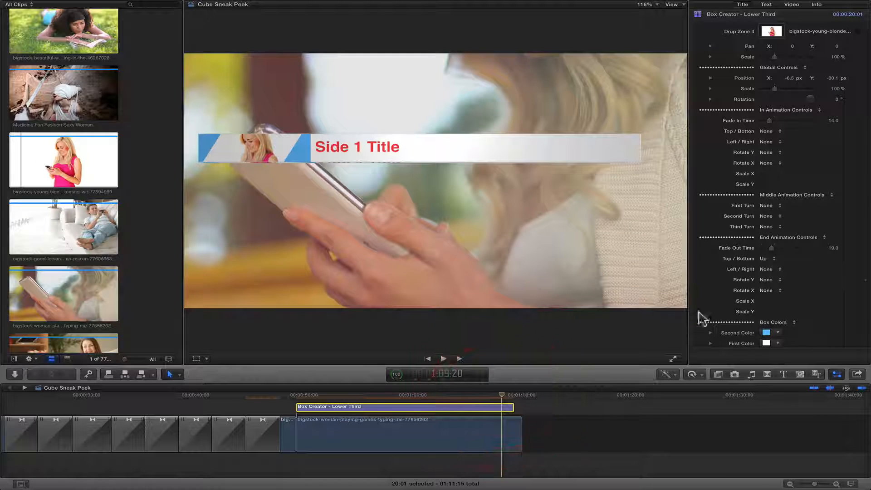
click(765, 269)
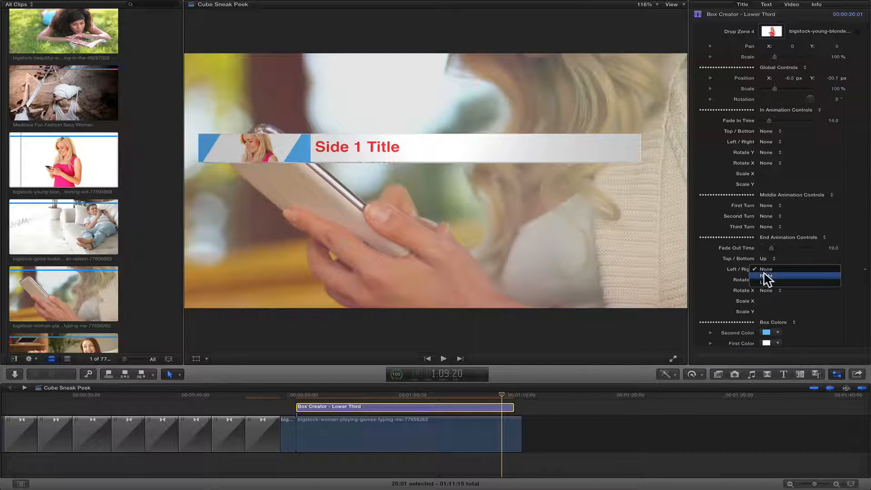
click(766, 276)
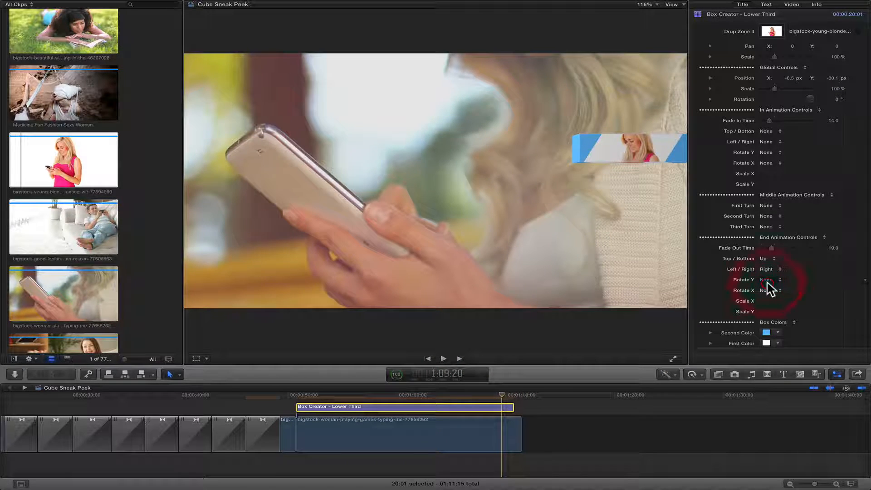
Step: Set the End Animation's Rotate Y to Spin 02, Left / Right to None, and Rotate X to Spin 02
click(768, 280)
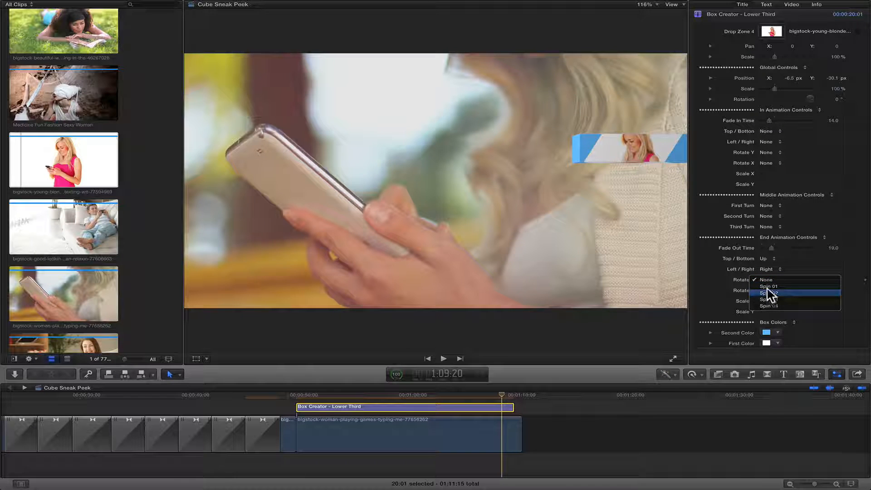
click(767, 292)
click(768, 279)
click(770, 268)
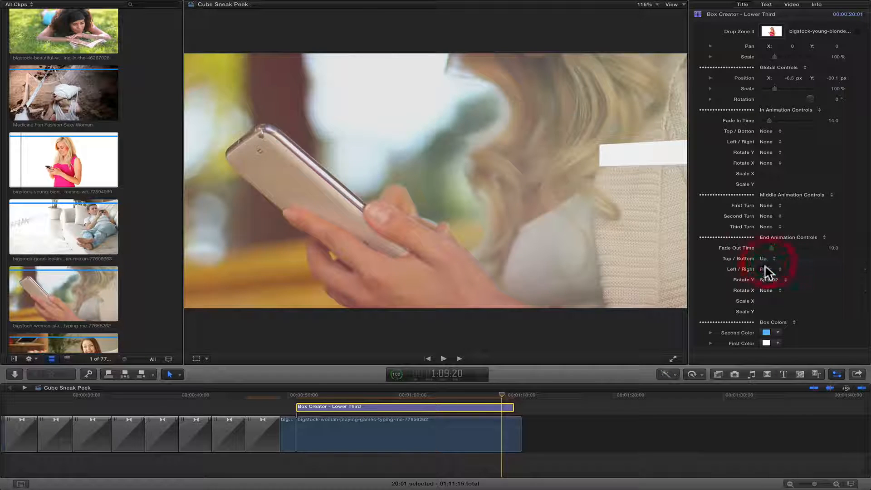
click(767, 290)
click(770, 304)
click(763, 301)
Step: Go to the middle of the lower third and change the box's Second Color to white
drag(430, 396, 414, 399)
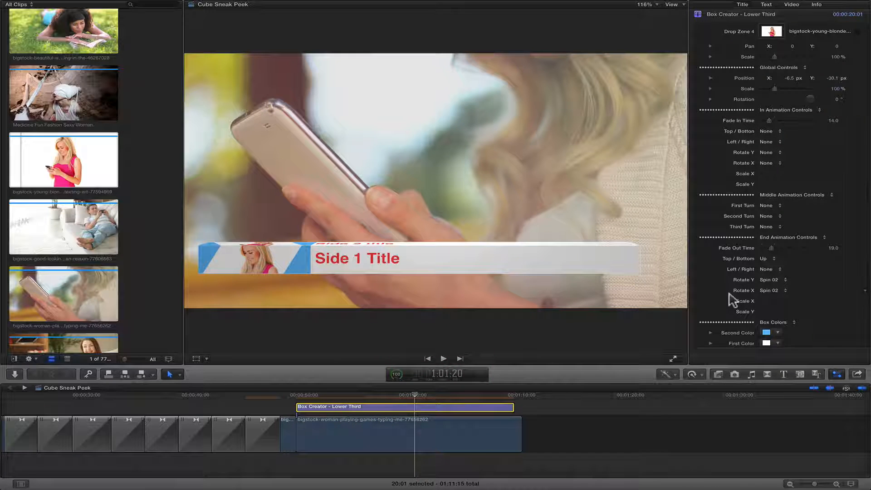
scroll(737, 304, down, 1)
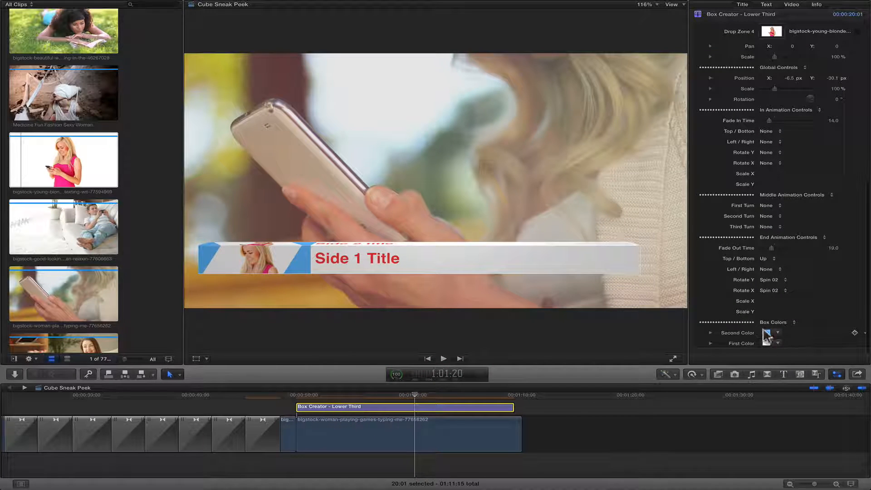
click(765, 334)
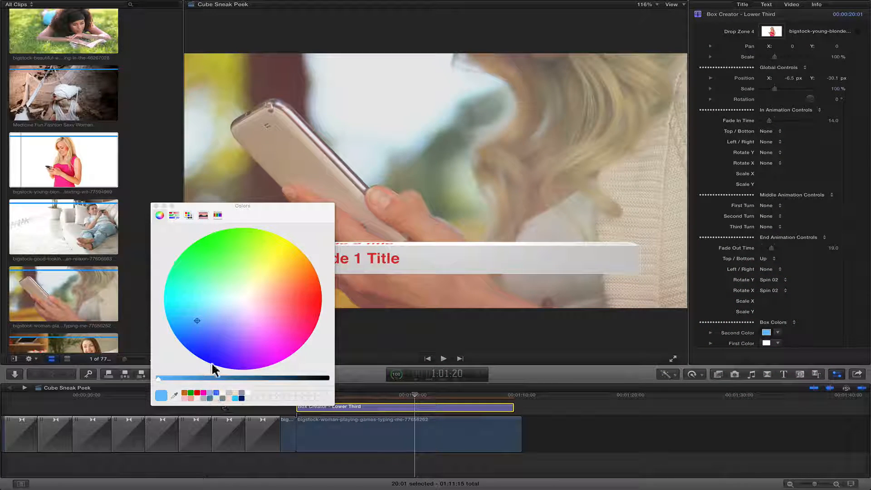
click(244, 393)
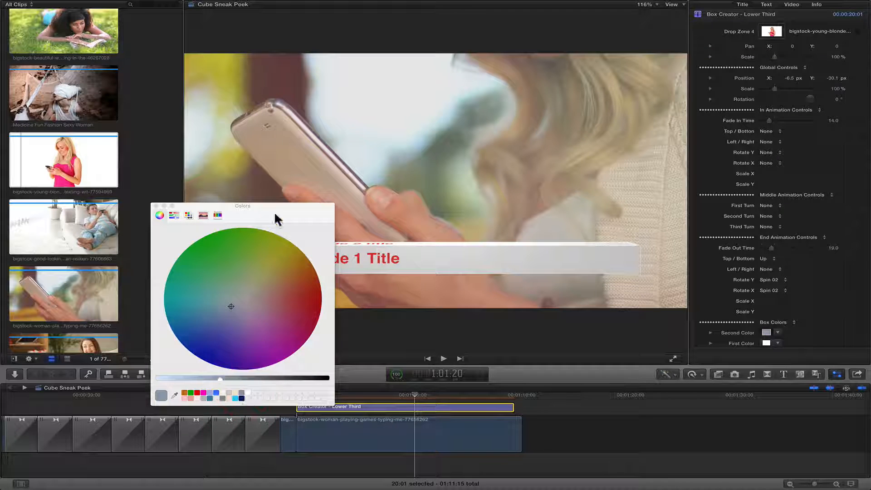
drag(279, 206, 539, 10)
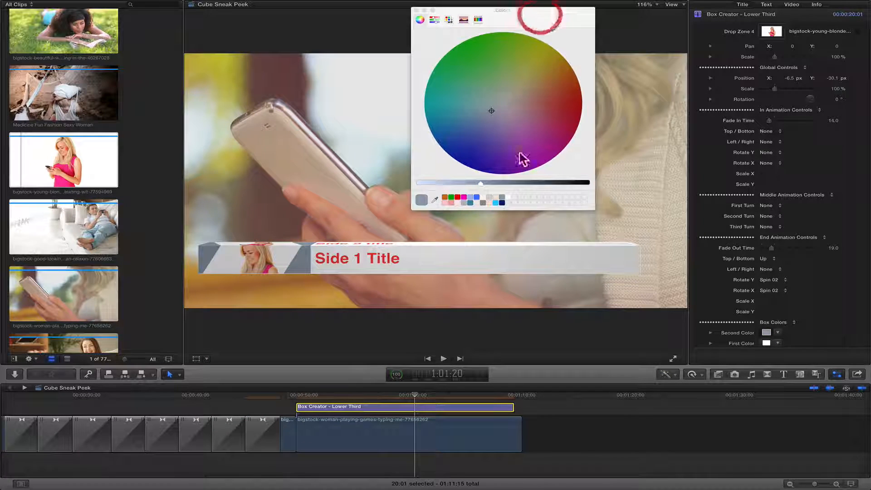
click(507, 197)
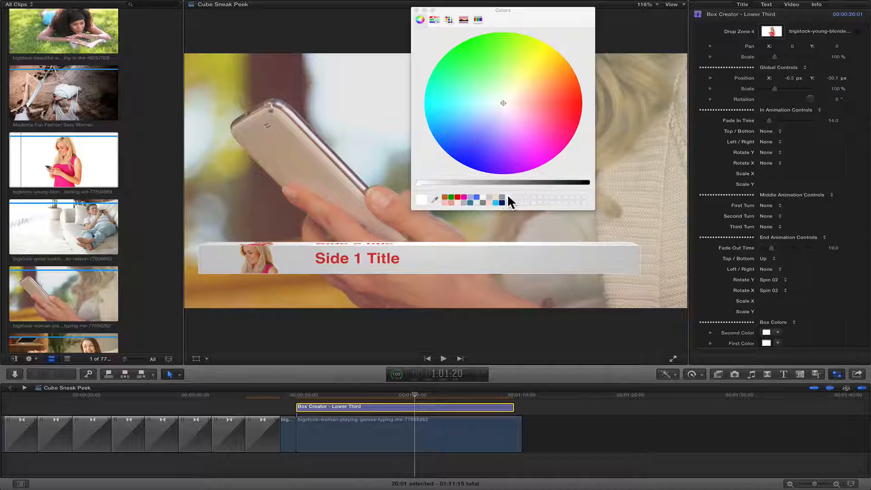
click(416, 10)
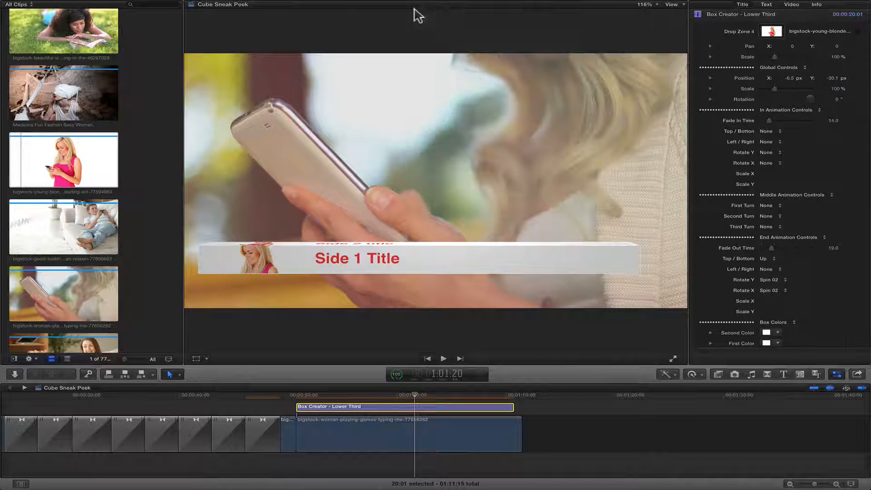
Step: Change the side 1 title text to "Side 1 here!!!" and return to the title's published parameters
click(344, 257)
double_click(318, 258)
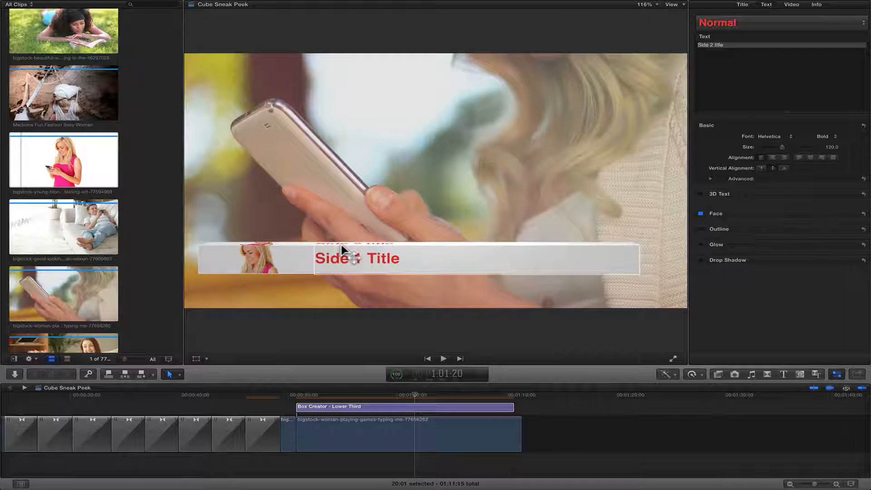
double_click(719, 45)
text(here!!!)
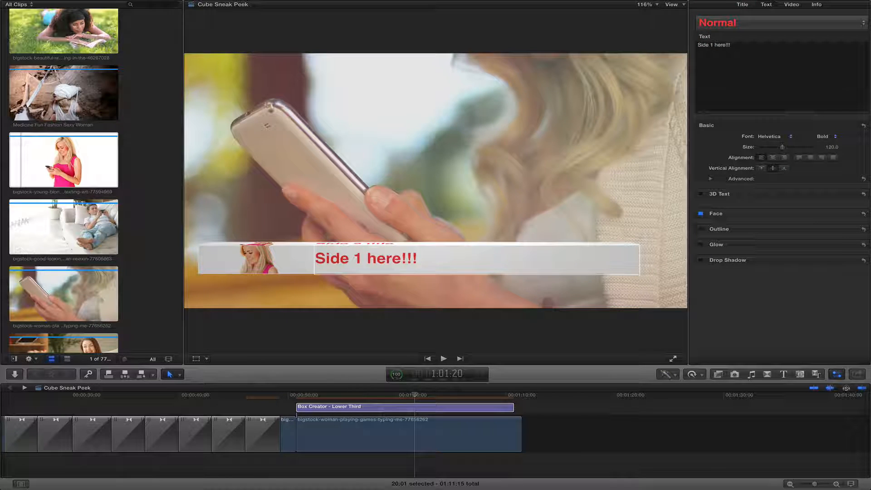
click(742, 6)
scroll(733, 159, down, 2)
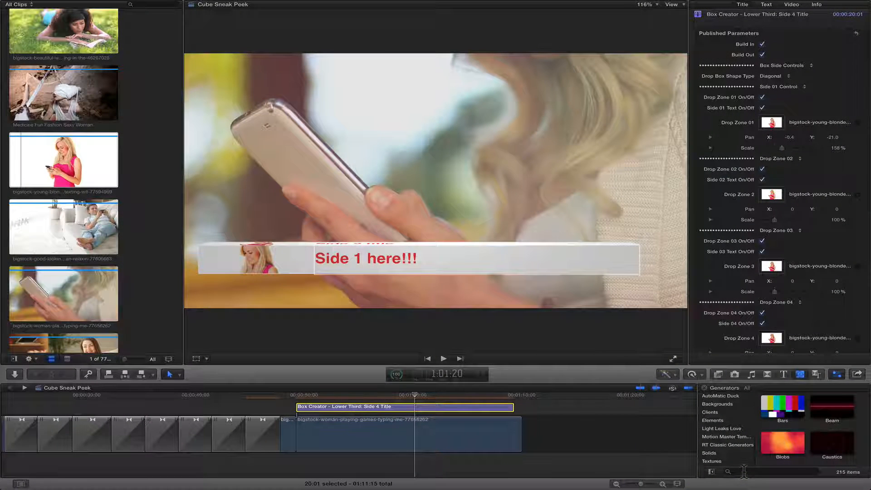
Step: Search the generators for "box", add Box Creator - Inside at the timeline's end, and view it with the whole timeline fitted
click(744, 472)
text(box)
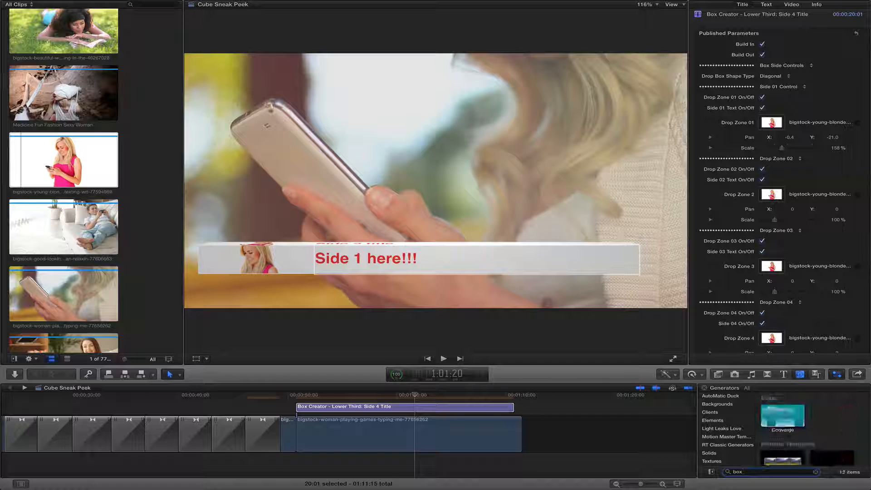
drag(831, 415, 571, 431)
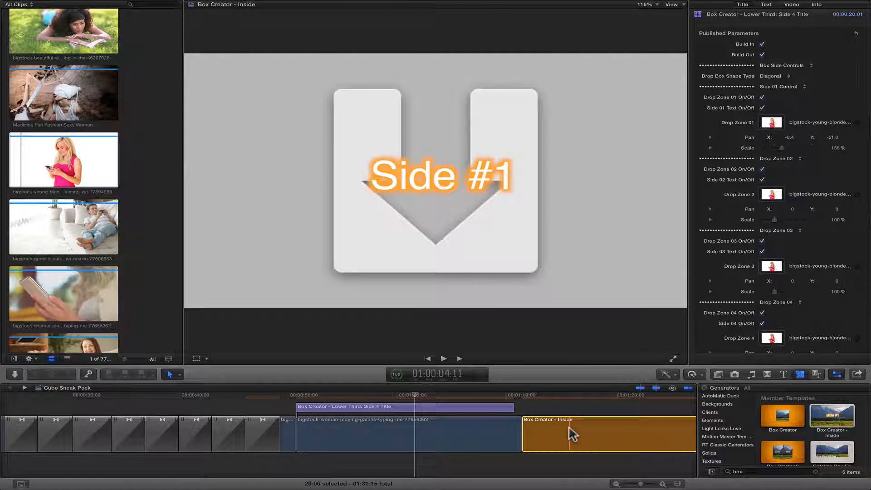
key(shift+z)
mouse_move(544, 398)
mouse_down()
mouse_move(506, 397)
mouse_move(529, 393)
mouse_up()
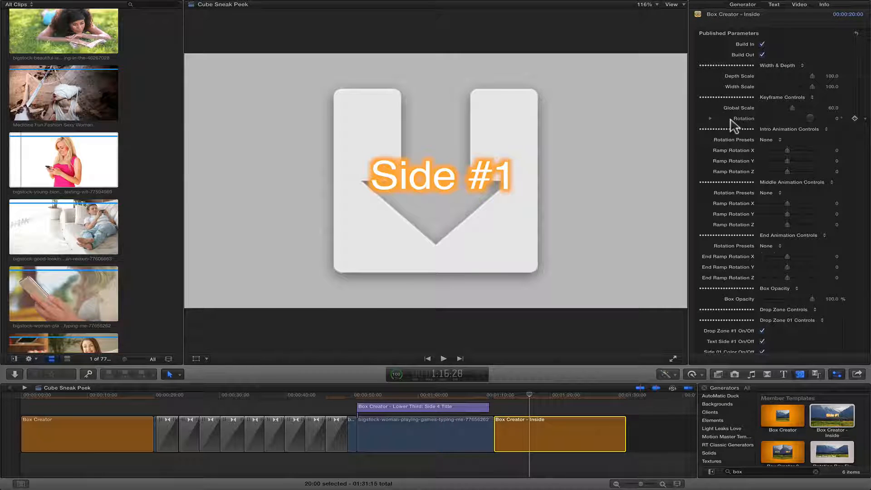
Step: Try the generator's width and depth scales, Global Scale and Rotation controls, and reset its published parameters
drag(795, 81, 819, 78)
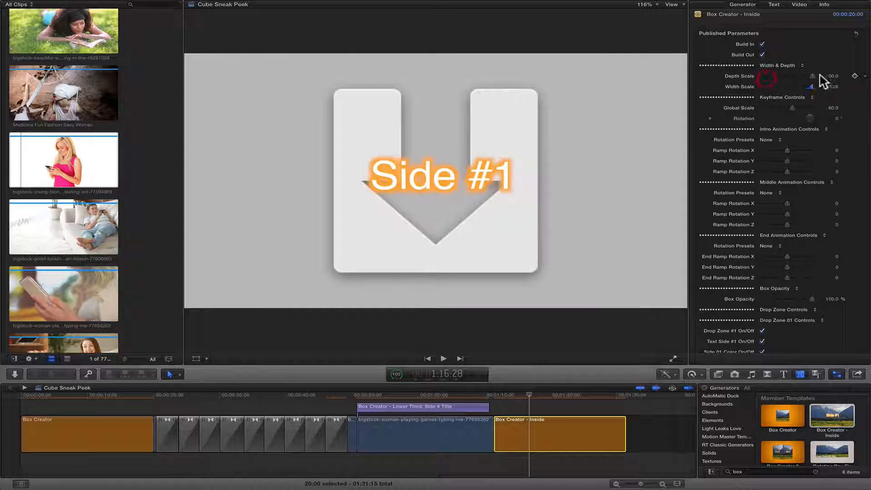
drag(791, 108, 840, 142)
click(710, 118)
text(00.0)
key(Return)
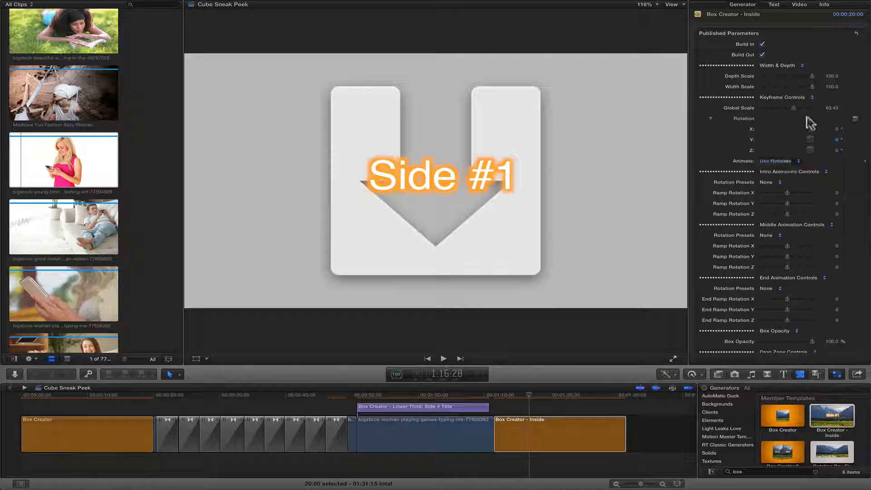
click(856, 33)
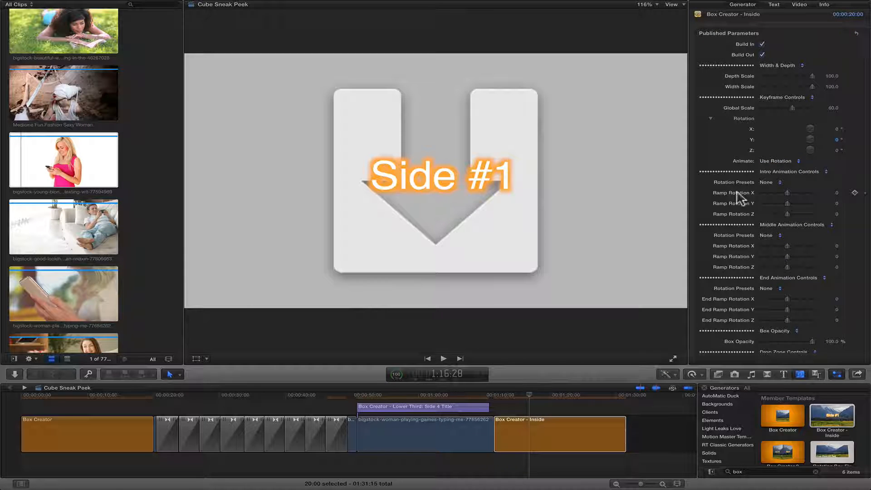
Step: Set the Intro Animation's rotation preset to Ramp and the Middle Animation's to Turntable Left, and preview the rotation
scroll(722, 187, down, 2)
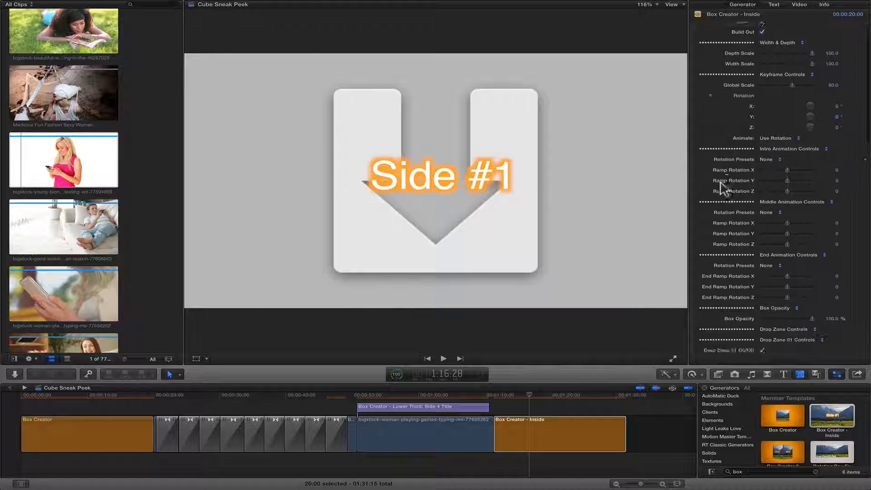
click(765, 153)
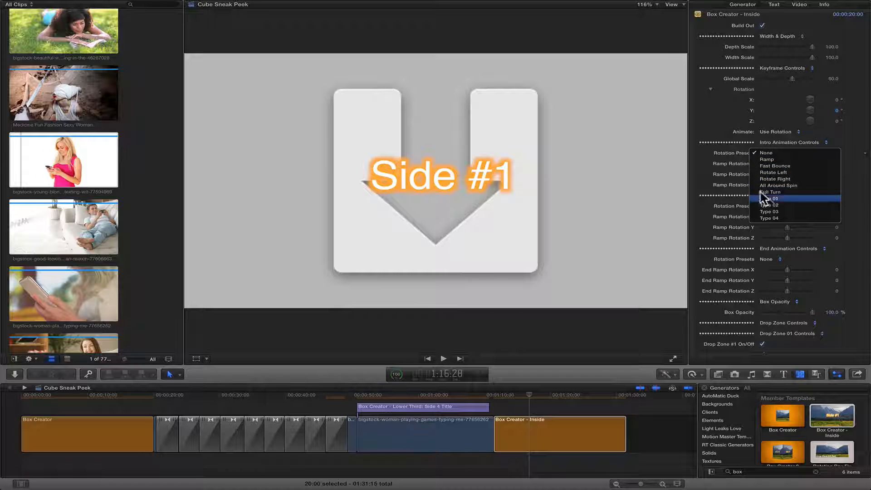
click(767, 160)
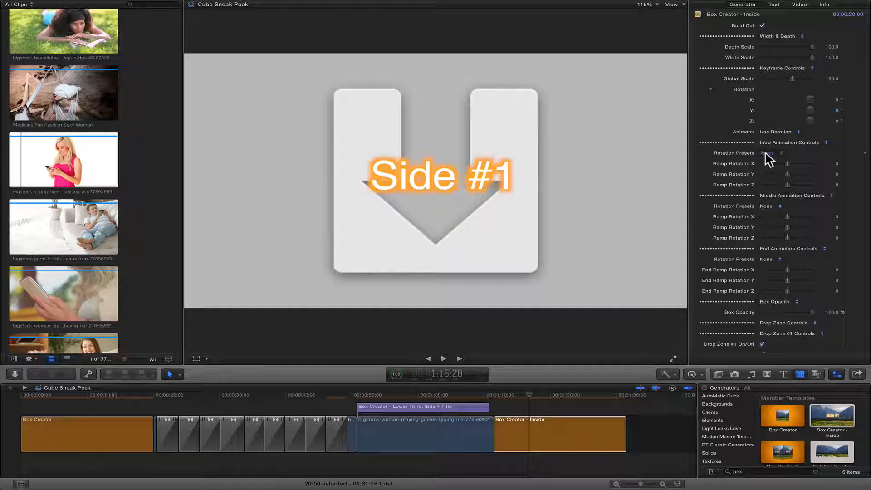
click(768, 207)
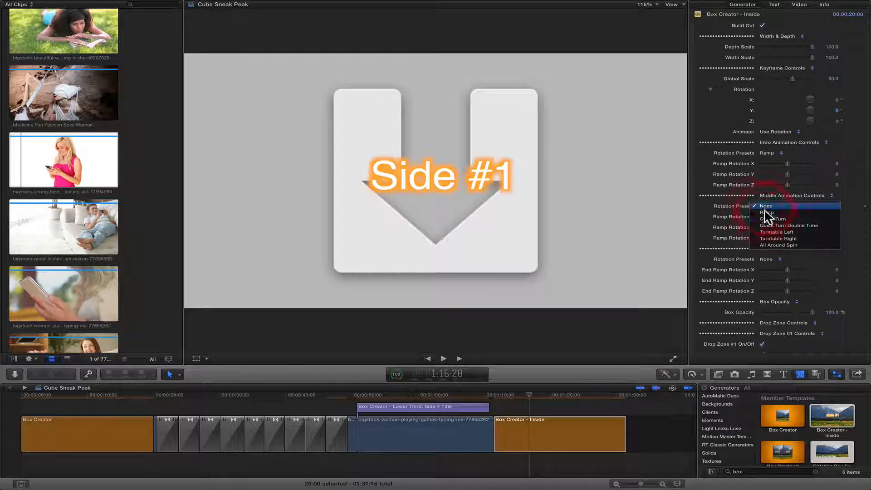
click(773, 232)
drag(527, 397, 567, 398)
Step: Turn off side 3's text and drop zone, and preview the plain side while the box turns
scroll(714, 279, down, 10)
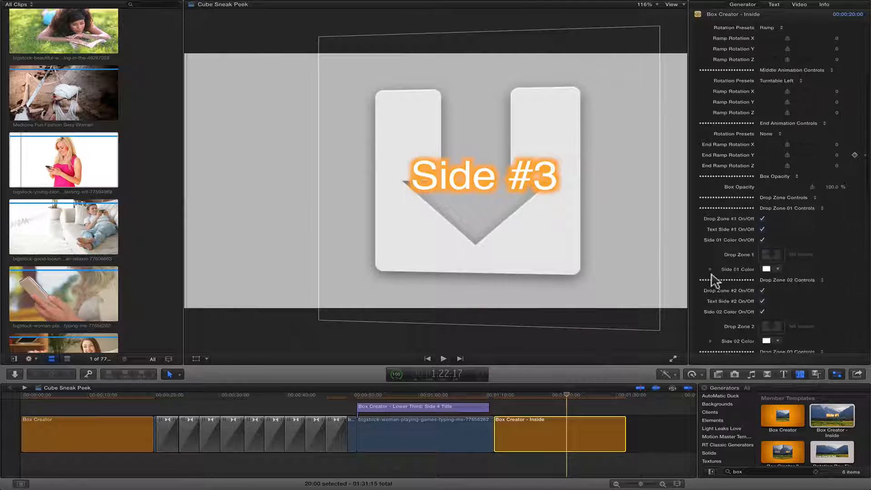
scroll(715, 279, up, 1)
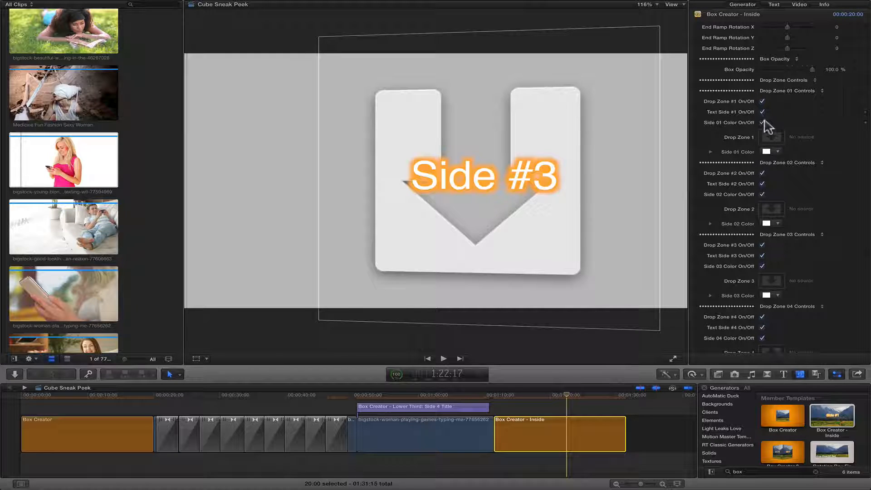
scroll(727, 243, down, 2)
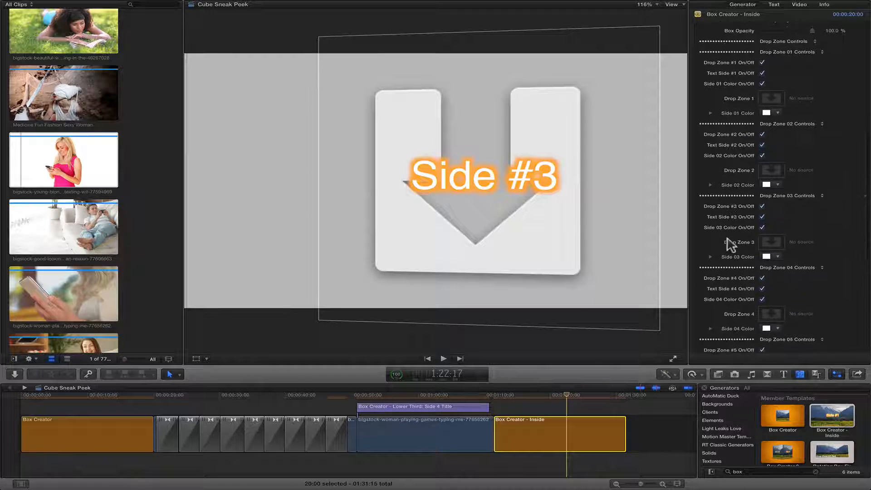
click(762, 206)
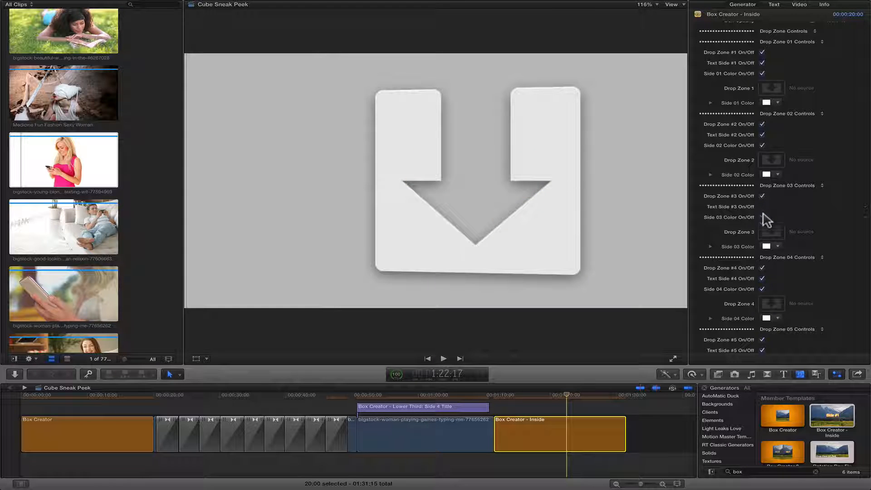
click(763, 196)
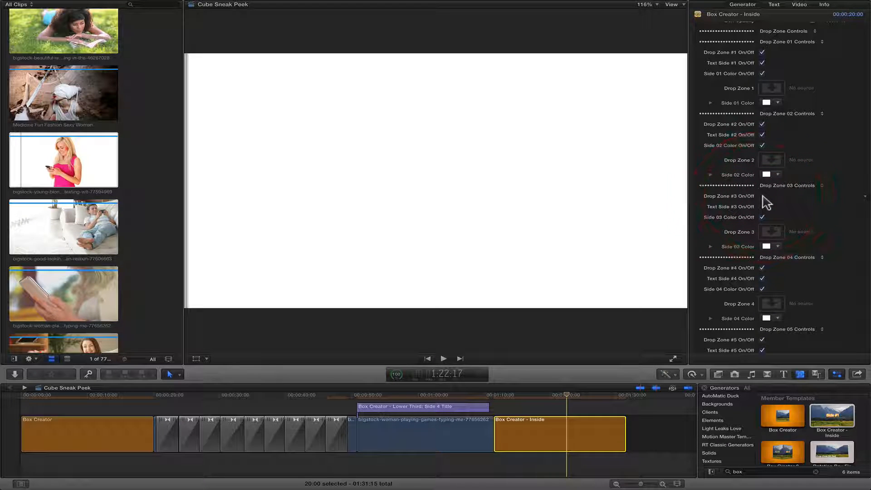
click(559, 396)
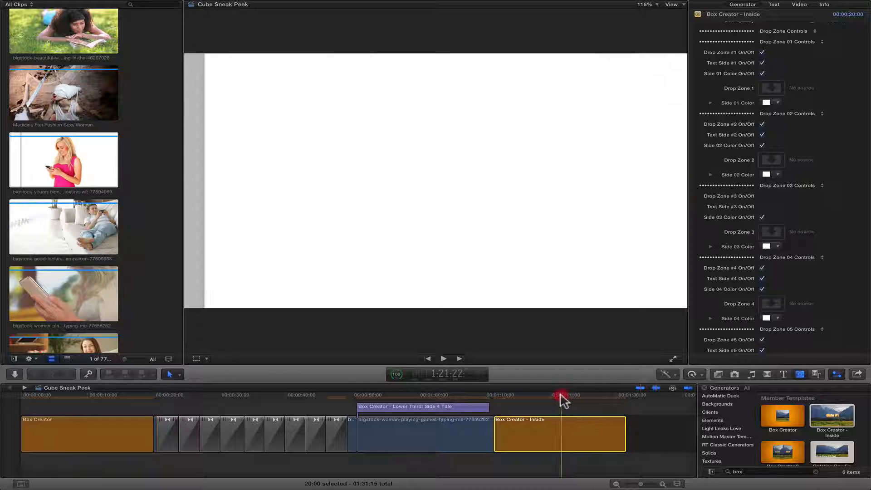
drag(559, 399, 562, 398)
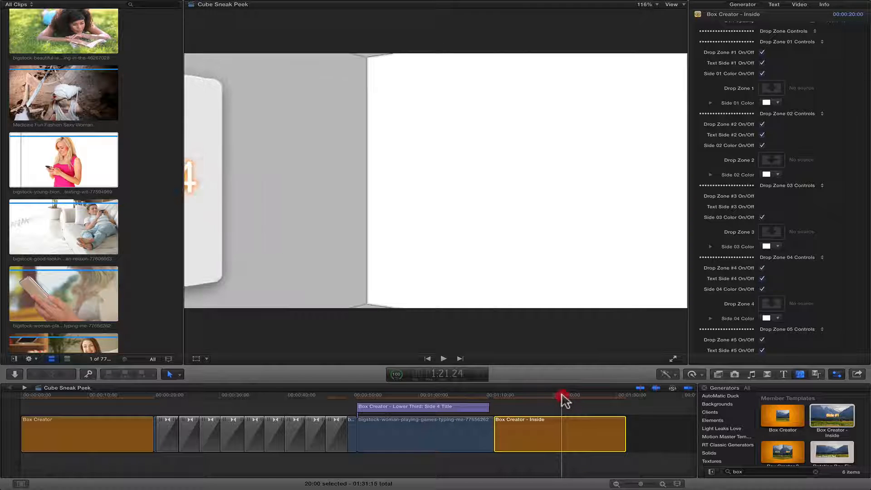
Step: Try side 3's text and side color switches with its drop zone turned off
click(762, 207)
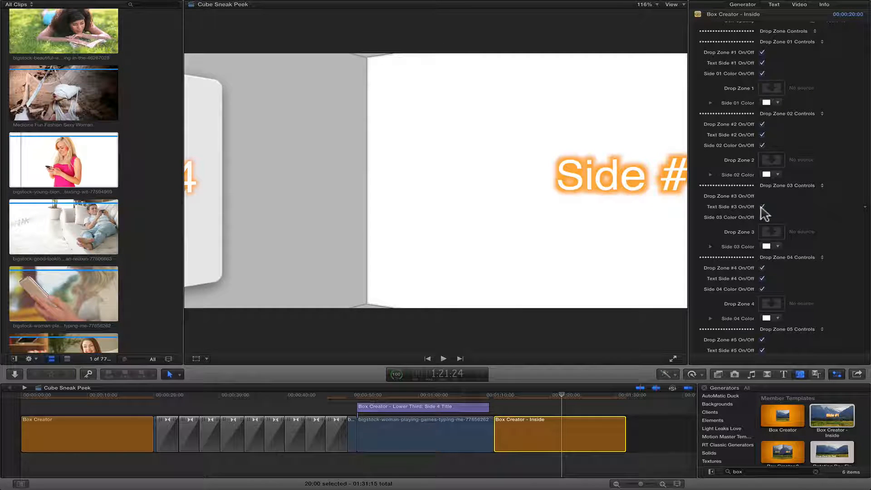
click(762, 207)
click(762, 218)
Step: Turn off Drop Zone #1 and Side 01 Color, and turn on the generator's background
scroll(764, 222, down, 5)
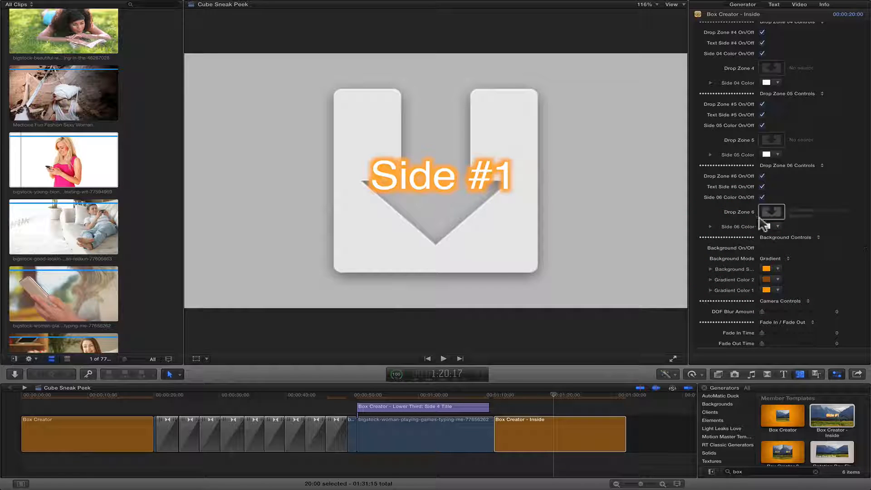
scroll(730, 223, up, 5)
scroll(729, 223, up, 2)
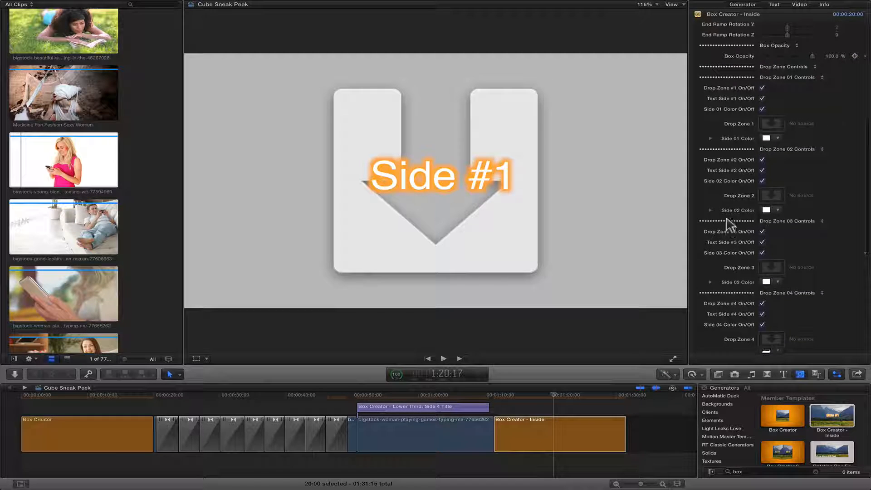
click(762, 90)
scroll(735, 230, down, 7)
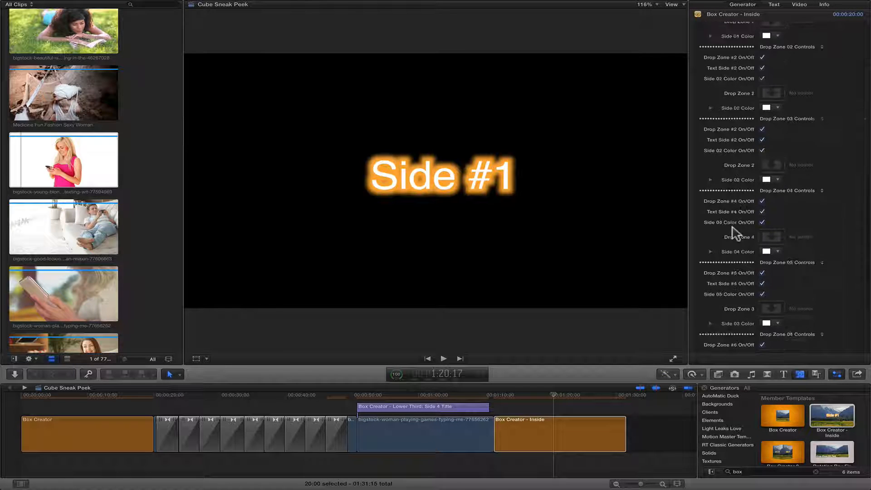
click(762, 248)
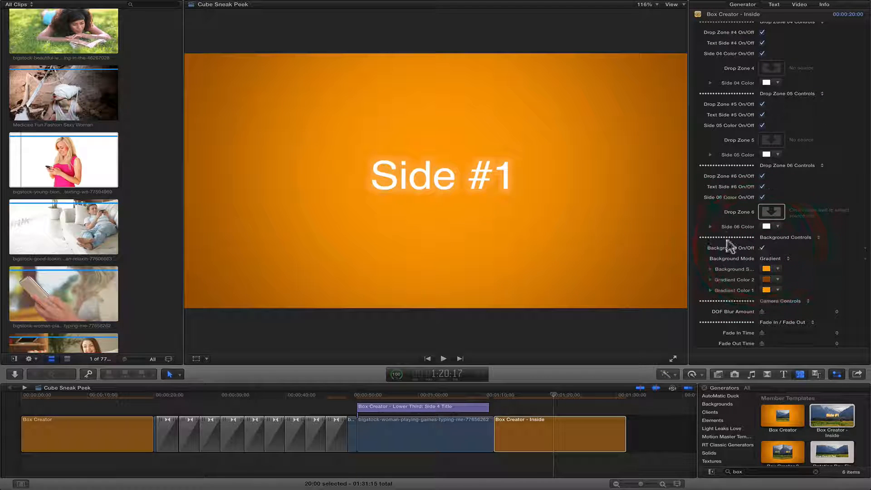
scroll(740, 175, up, 10)
scroll(741, 177, down, 5)
scroll(742, 177, up, 5)
scroll(728, 214, down, 5)
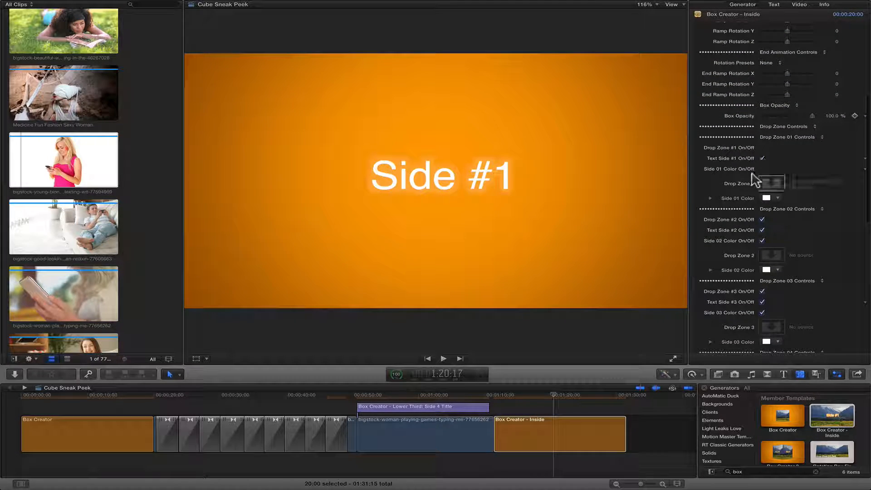
Step: Try side 1's text switch and the generator's Background On/Off switch, leaving both turned on
click(760, 157)
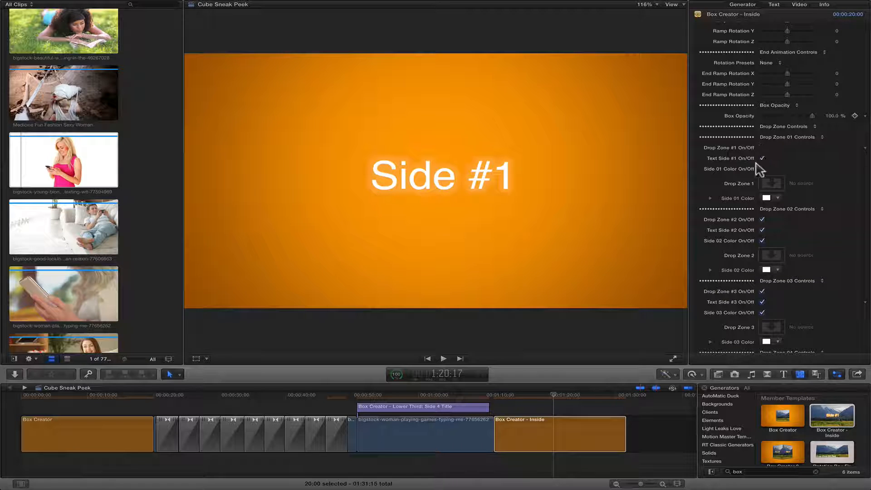
click(762, 160)
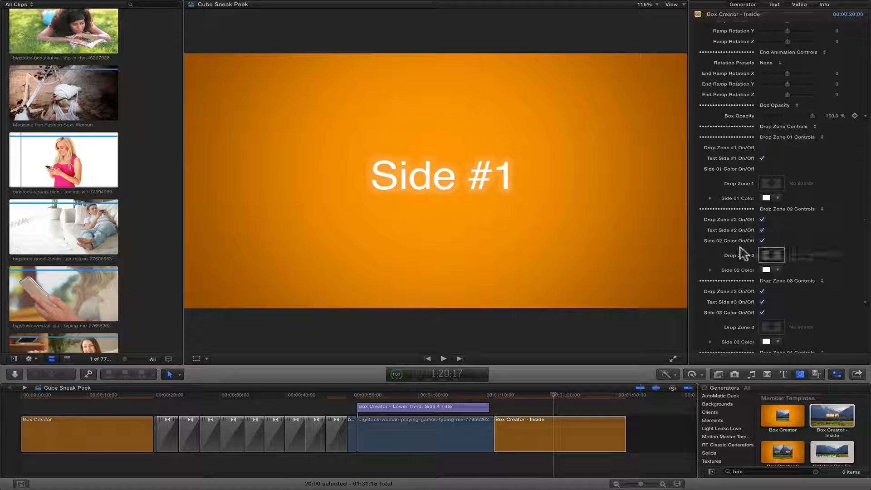
scroll(735, 239, down, 10)
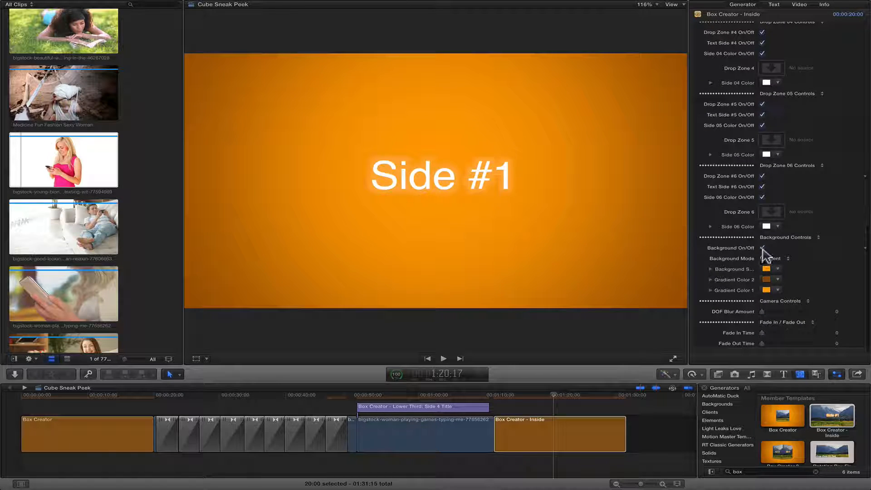
click(763, 248)
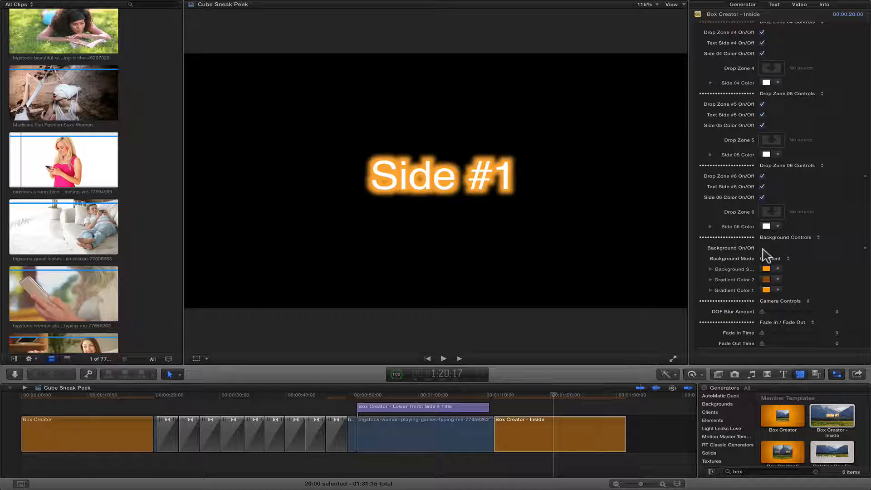
click(613, 449)
click(762, 248)
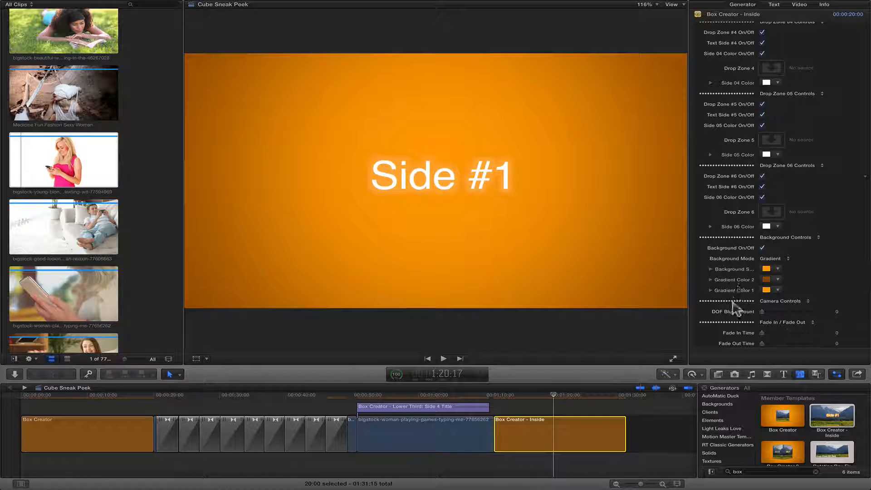
Step: Place the playhead at the start of the Box Creator - Inside clip and review its camera, fade and drop zone controls
drag(764, 314, 731, 333)
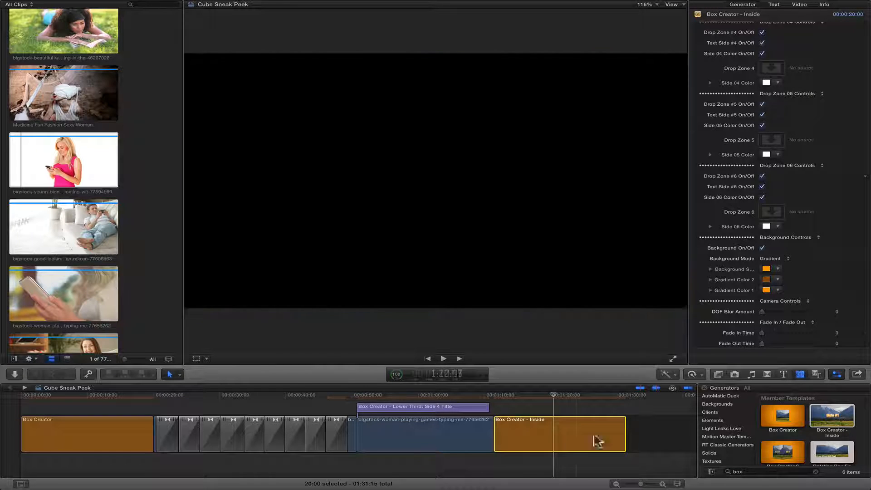
drag(552, 395, 493, 396)
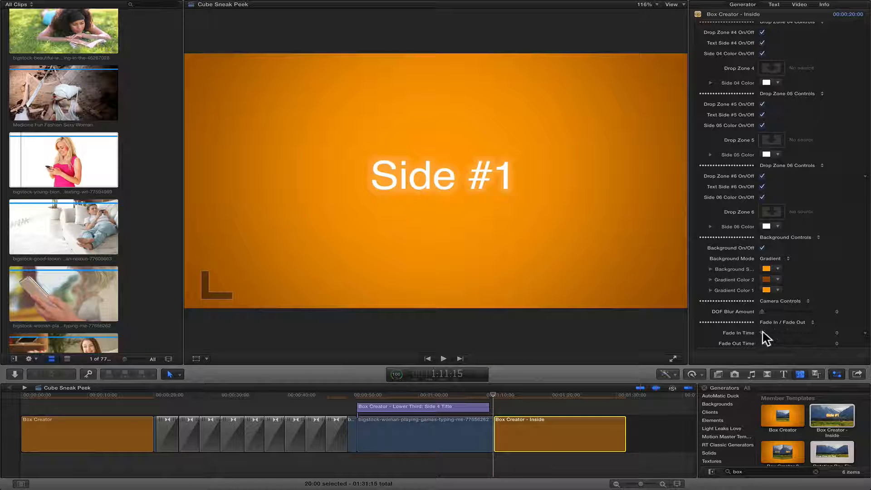
click(768, 336)
scroll(734, 308, up, 15)
scroll(733, 309, down, 10)
scroll(733, 308, up, 5)
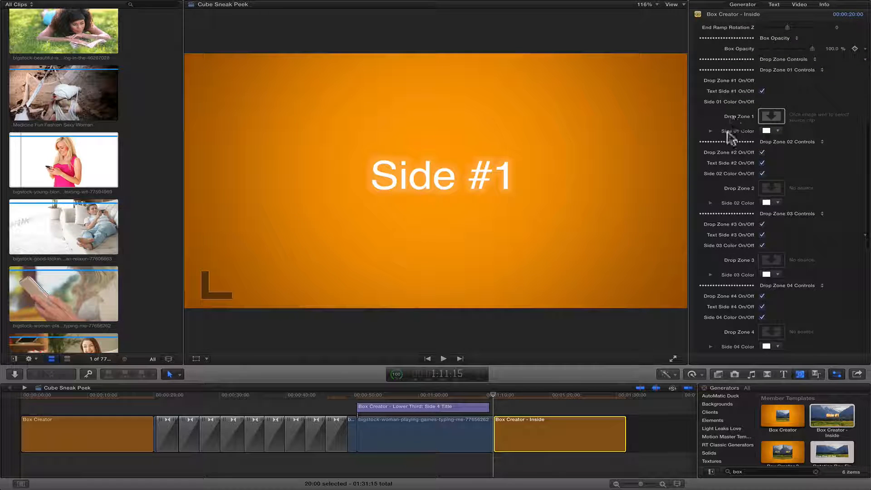